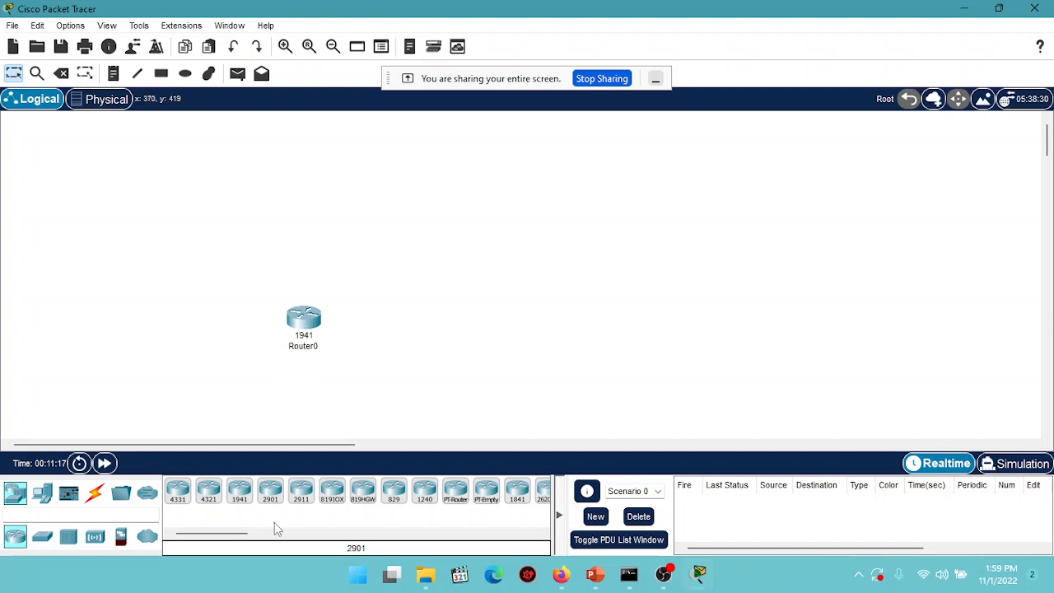
Step: Add two more 1941 routers to the workspace, one above and one across from Router0, forming a triangle
{"action": "left_click", "coordinate": [239, 491]}
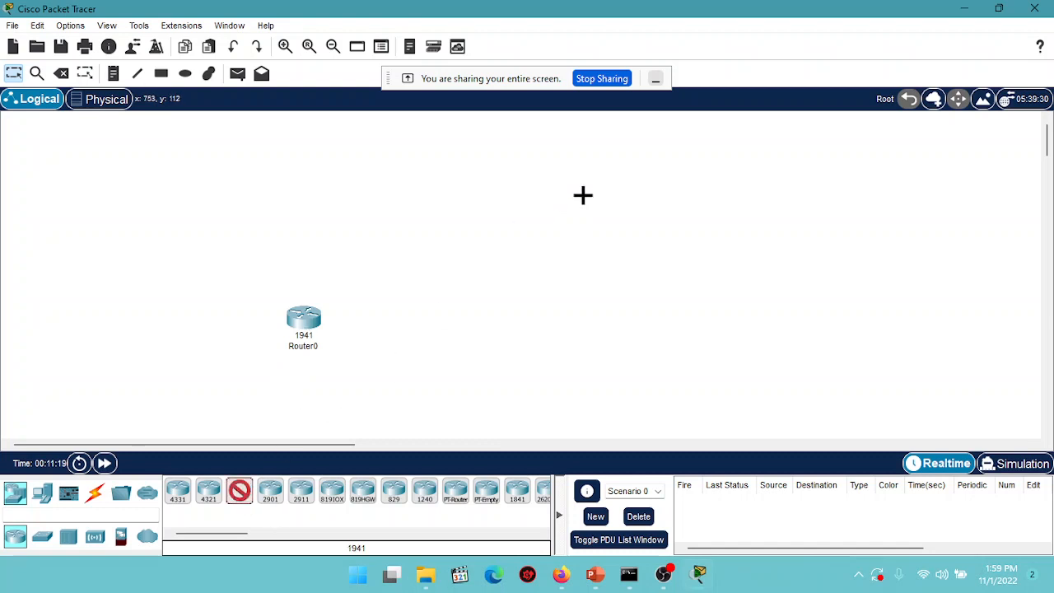
{"action": "left_click", "coordinate": [508, 173]}
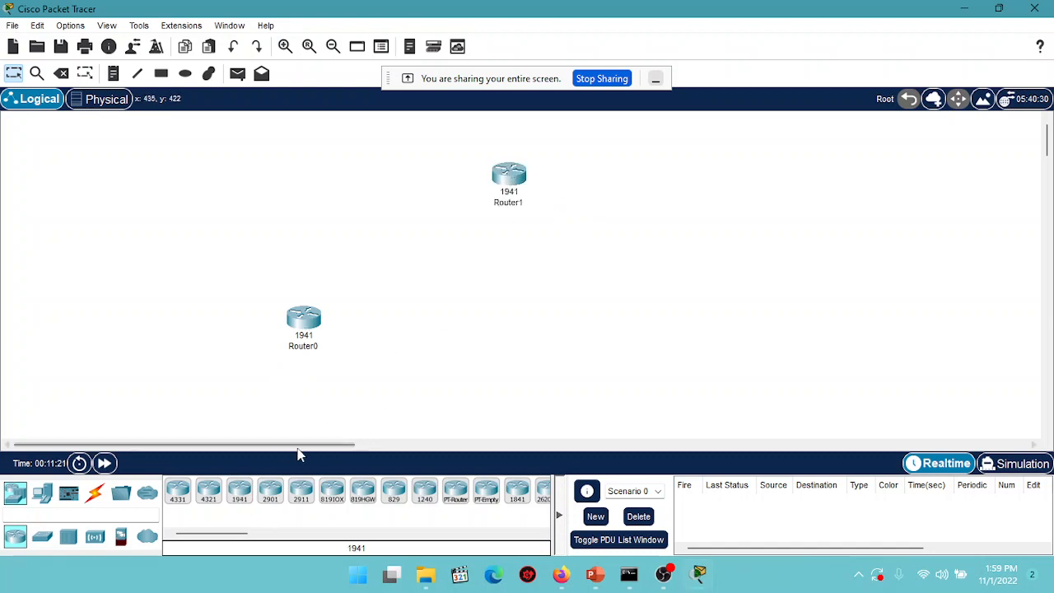
{"action": "left_click", "coordinate": [238, 492]}
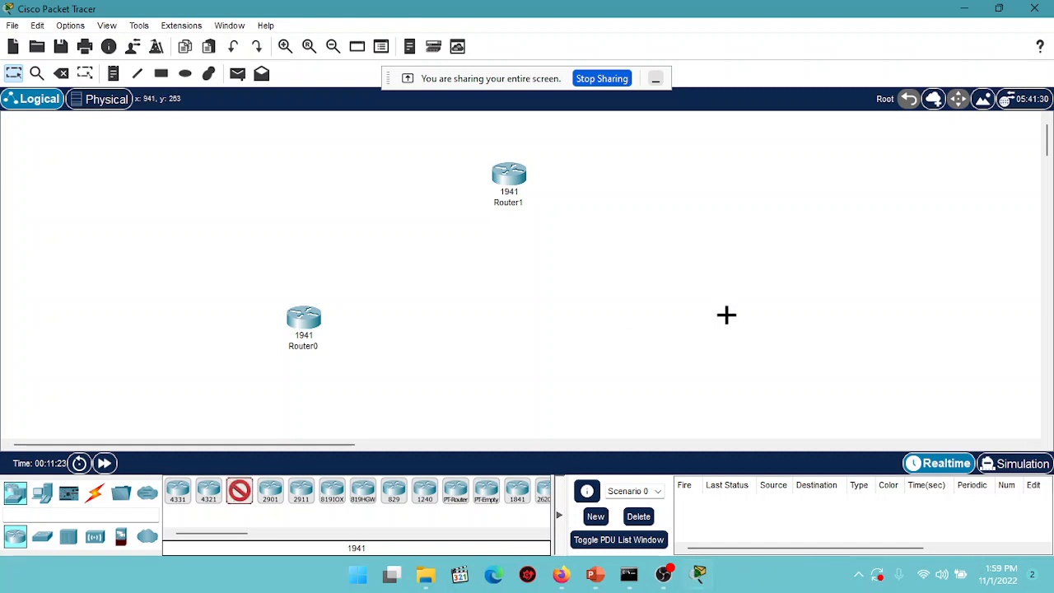
{"action": "left_click", "coordinate": [742, 330]}
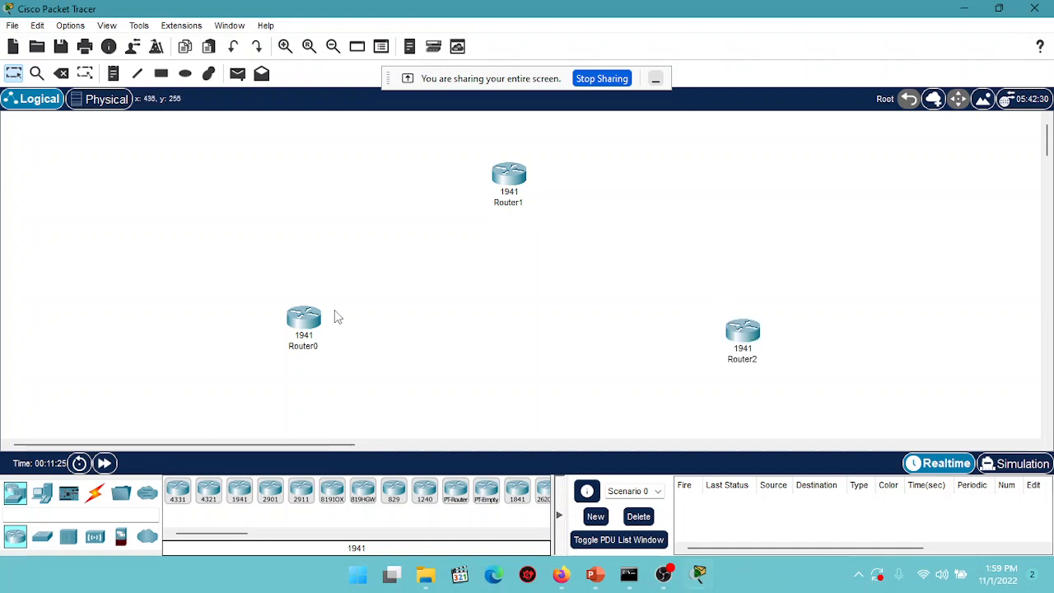
Step: Move Router0 and Router2 inward so they sit evenly below Router1
{"action": "left_click_drag", "start_coordinate": [309, 322], "coordinate": [349, 315]}
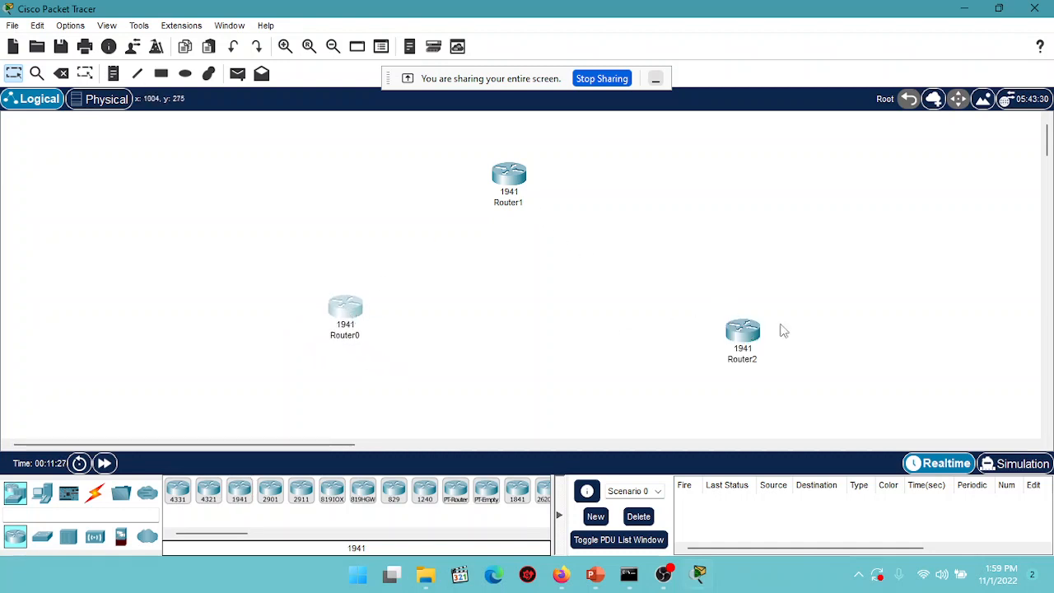
{"action": "left_click_drag", "start_coordinate": [744, 342], "coordinate": [678, 313]}
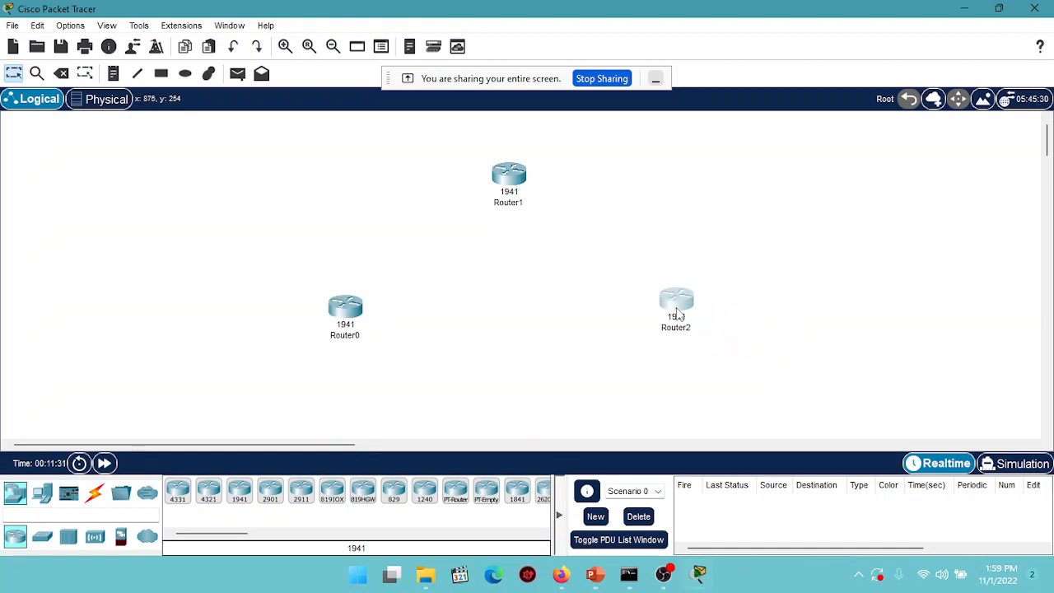
{"action": "left_click_drag", "start_coordinate": [678, 313], "coordinate": [677, 314]}
Step: Connect Router0 GigabitEthernet0/0 to Router1 GigabitEthernet0/0 with a copper cross-over cable
{"action": "left_click", "coordinate": [97, 494]}
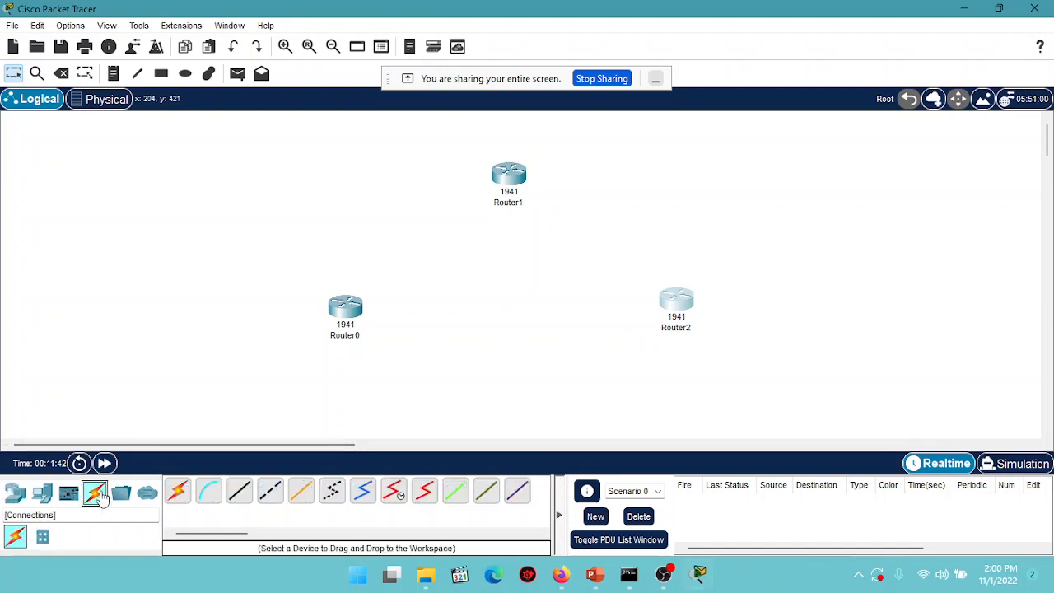
{"action": "left_click", "coordinate": [269, 494]}
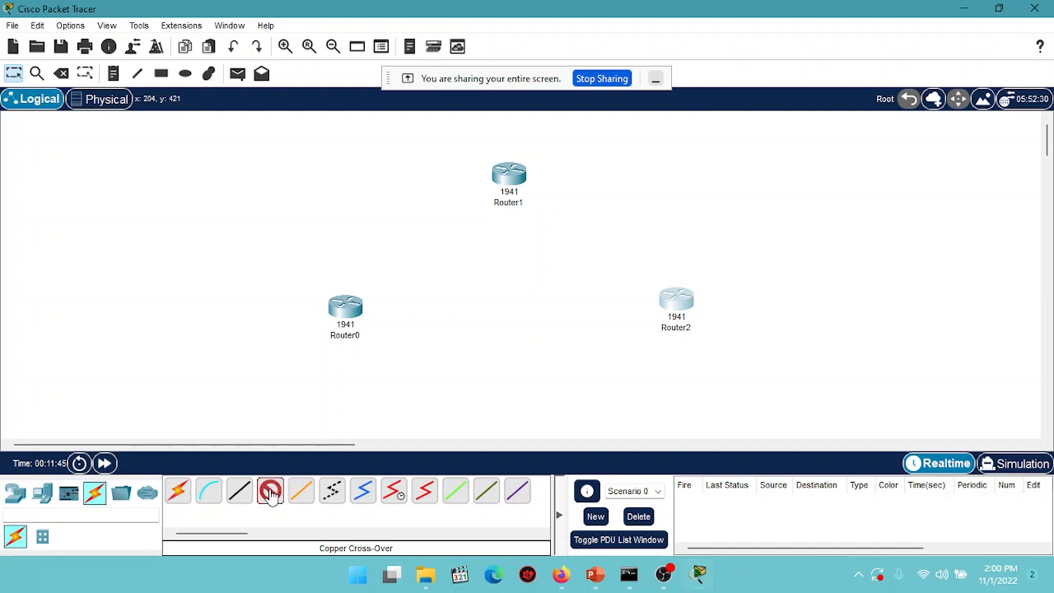
{"action": "left_click", "coordinate": [346, 312]}
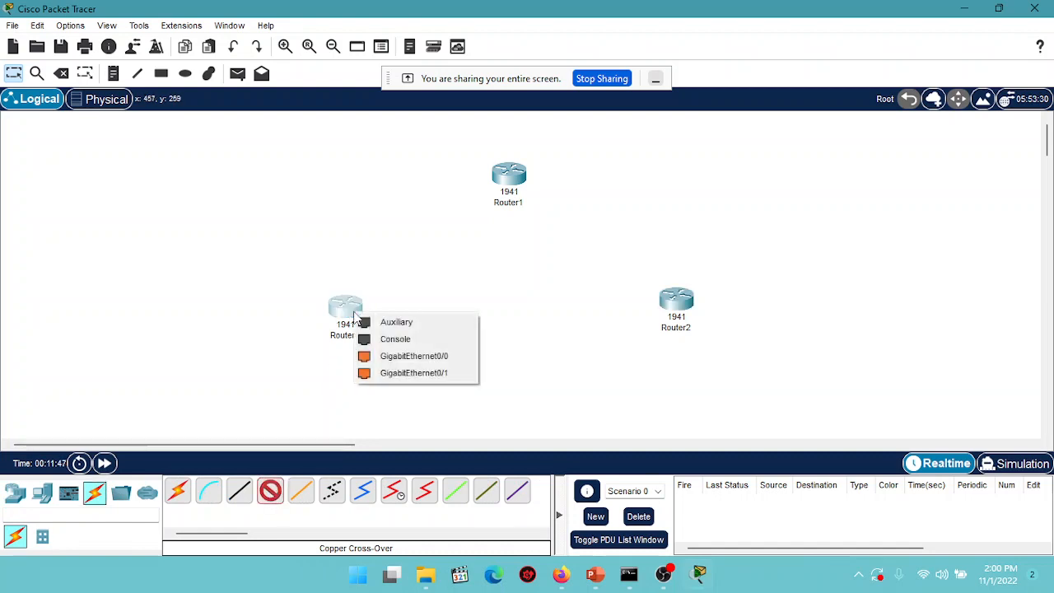
{"action": "left_click", "coordinate": [412, 357]}
{"action": "left_click", "coordinate": [510, 173]}
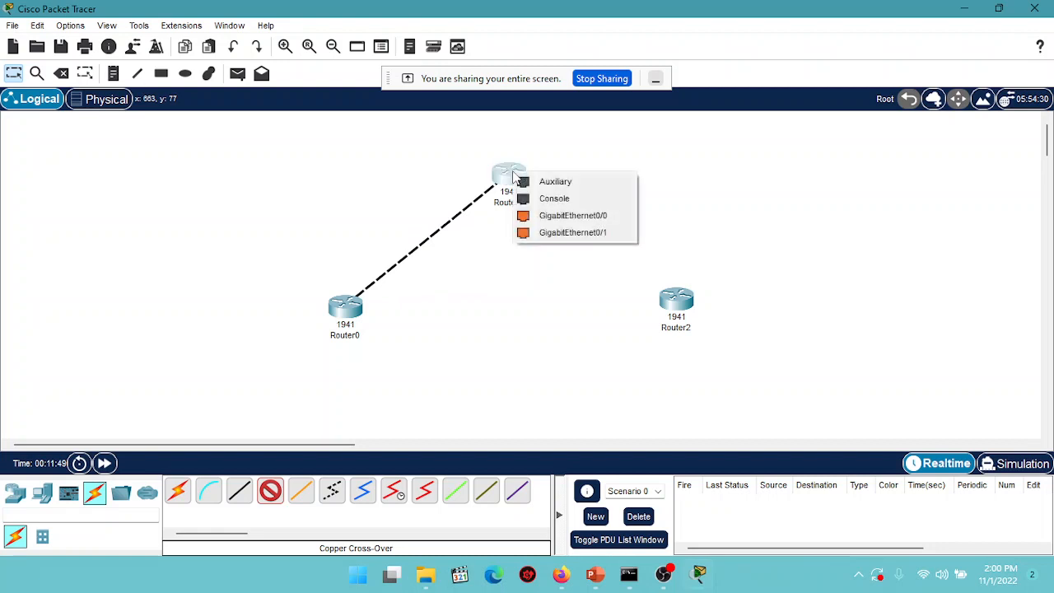
{"action": "left_click", "coordinate": [544, 215]}
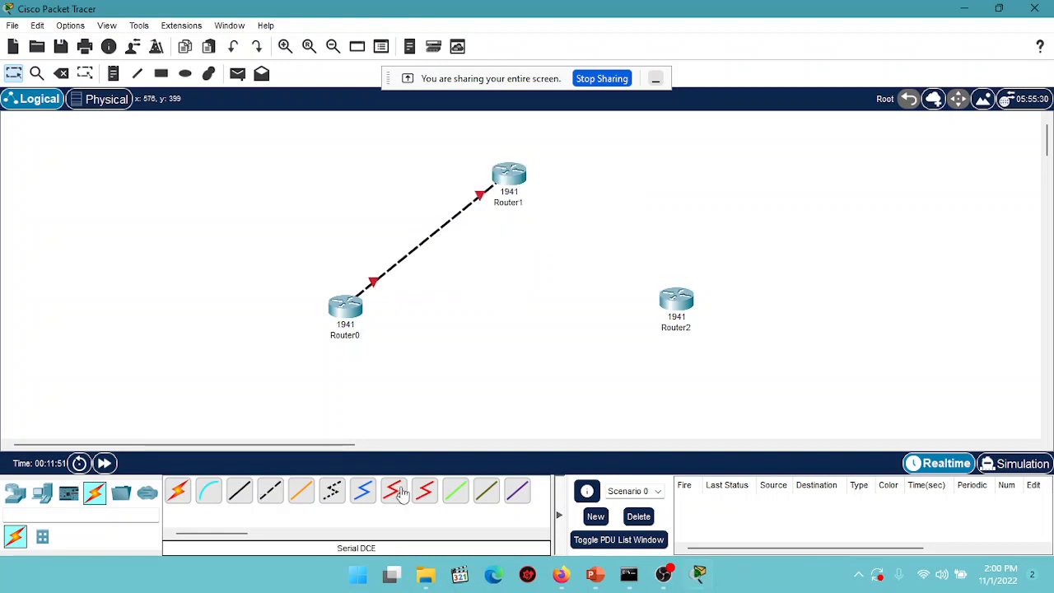
Step: Connect Router1 GigabitEthernet0/1 to Router2 GigabitEthernet0/0 with a copper cross-over cable
{"action": "left_click", "coordinate": [270, 490]}
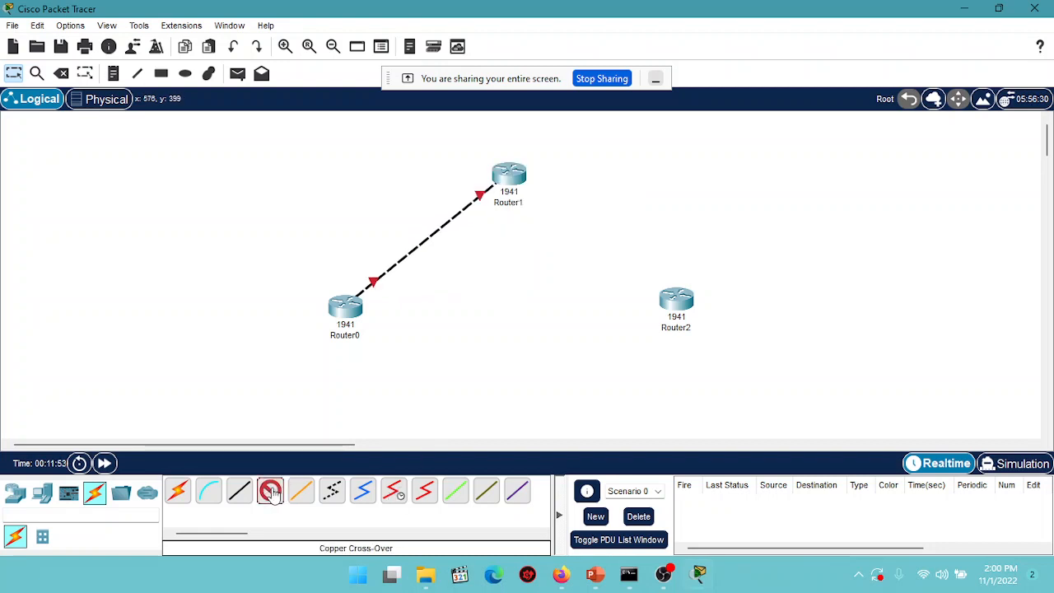
{"action": "left_click", "coordinate": [517, 175]}
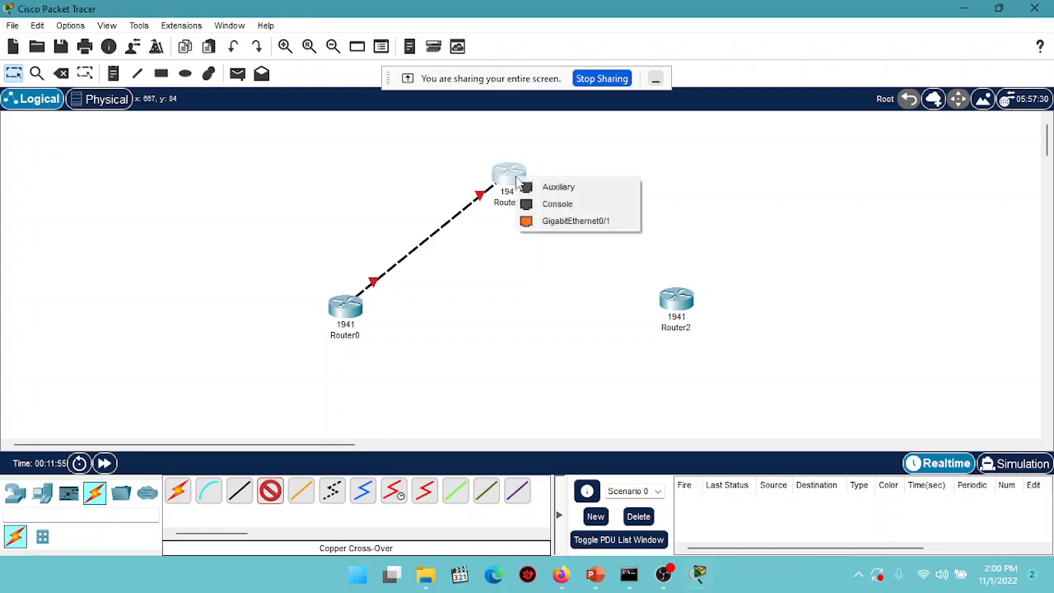
{"action": "left_click", "coordinate": [549, 221]}
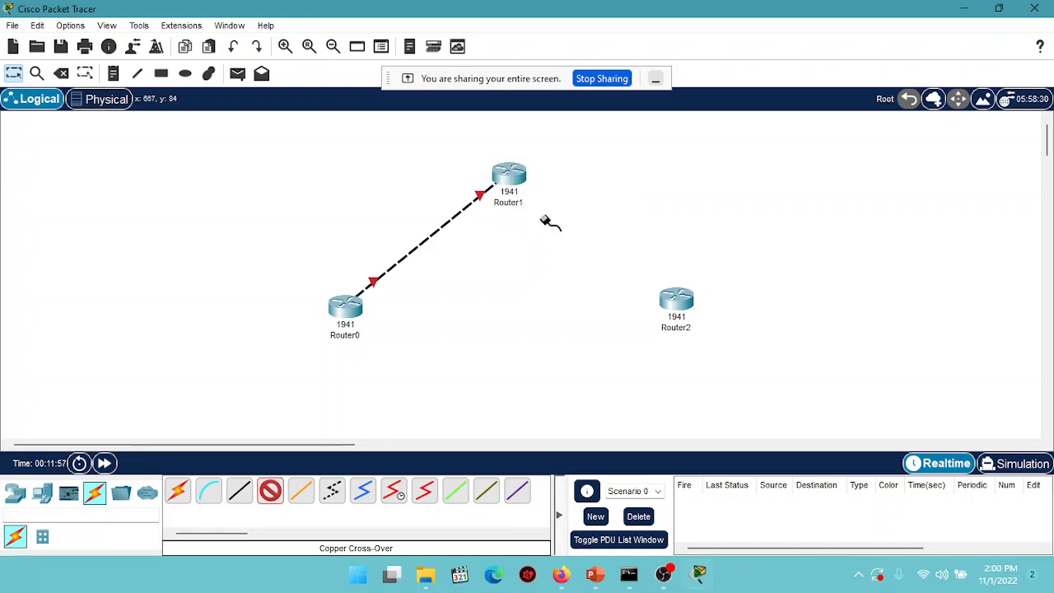
{"action": "left_click", "coordinate": [676, 300]}
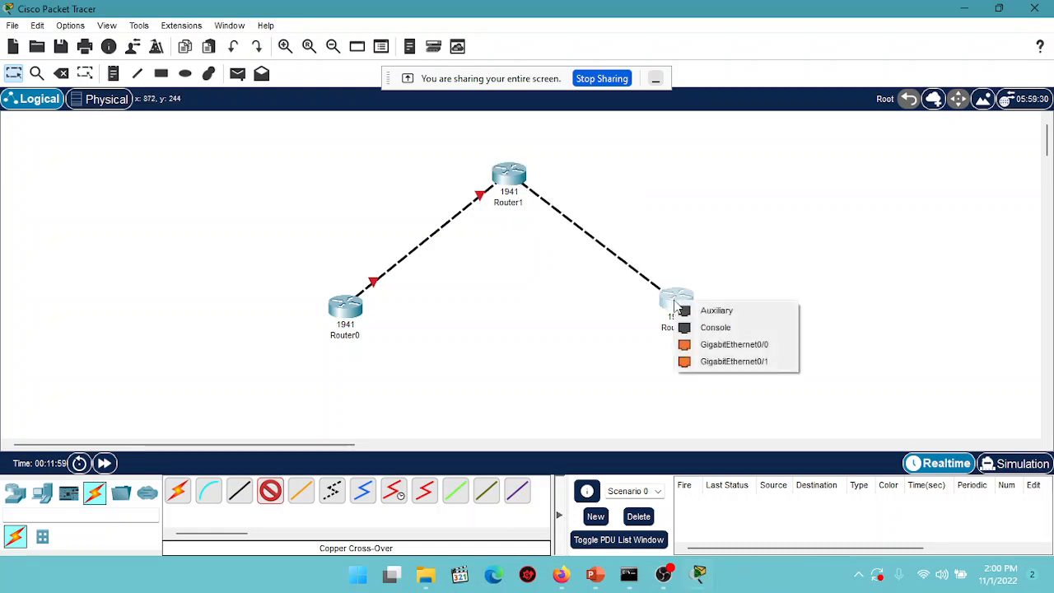
{"action": "left_click", "coordinate": [717, 345]}
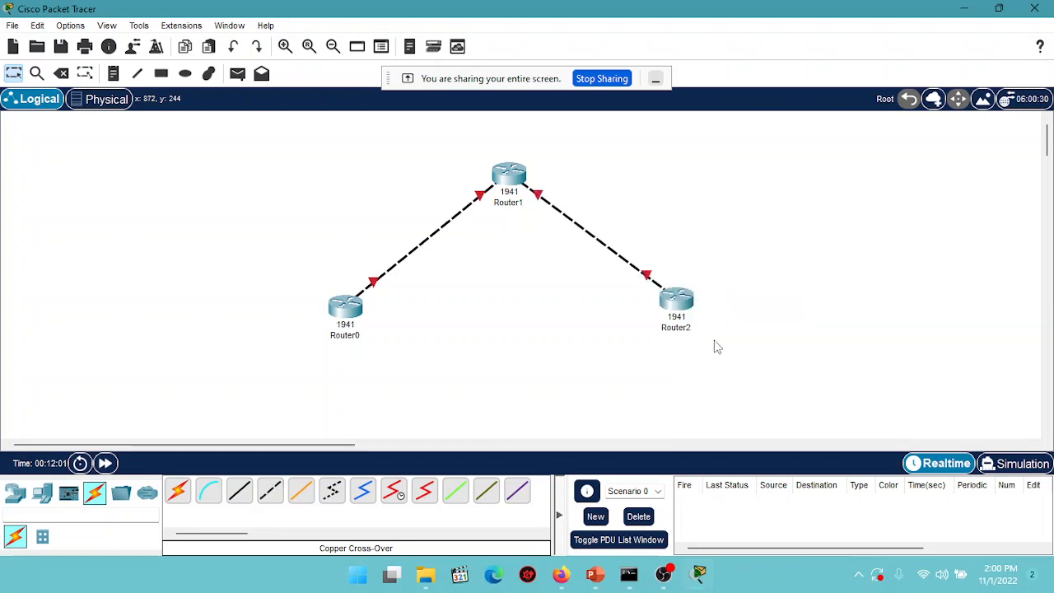
Step: Place a note reading 192.168.1.0/24 beside the link between Router0 and Router1
{"action": "left_click", "coordinate": [114, 74]}
{"action": "left_click", "coordinate": [317, 221]}
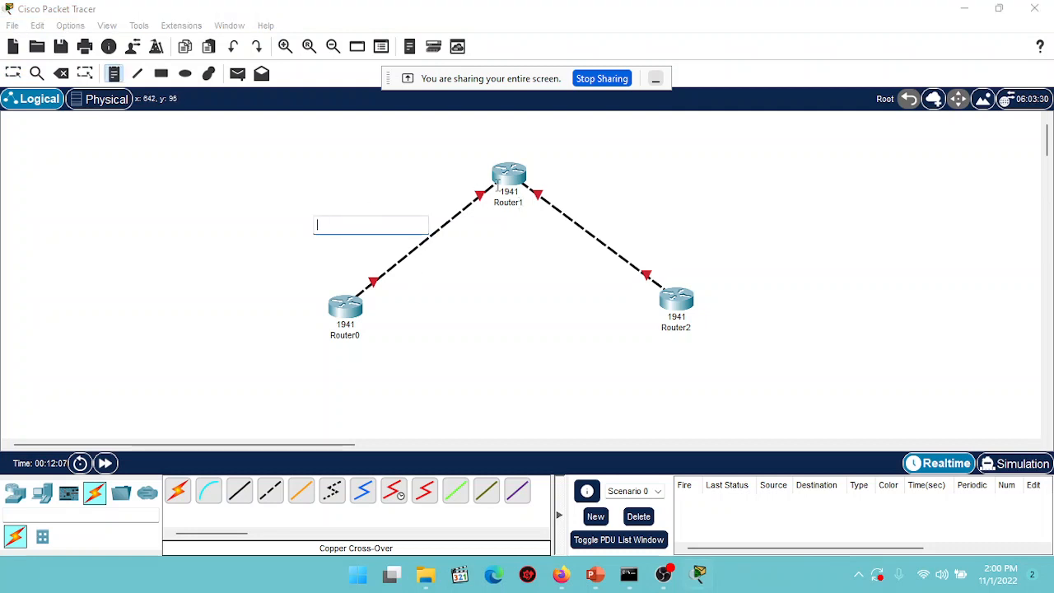
{"action": "type", "text": "192"}
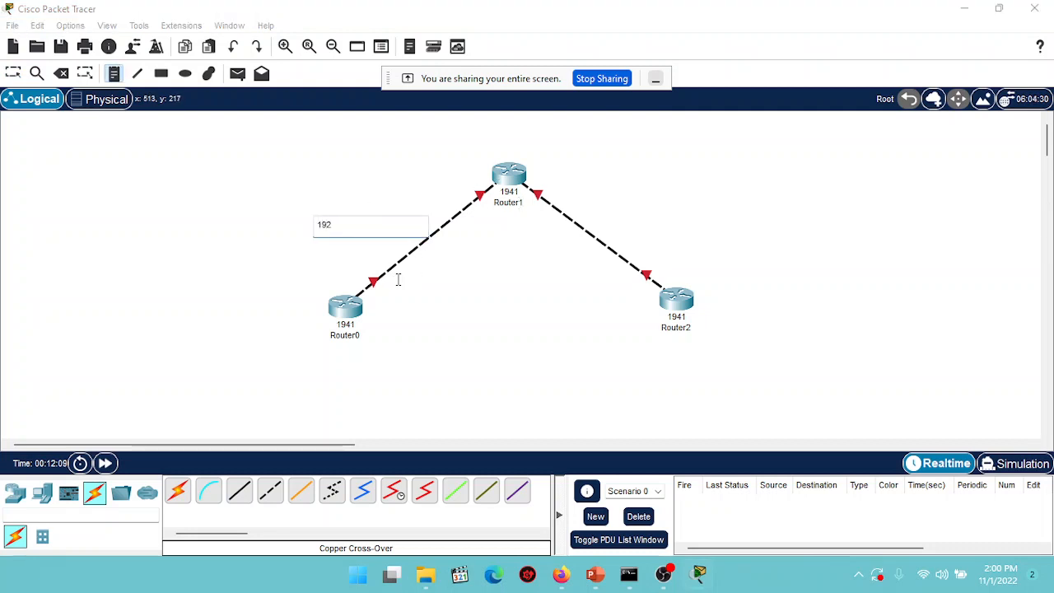
{"action": "type", "text": ".16"}
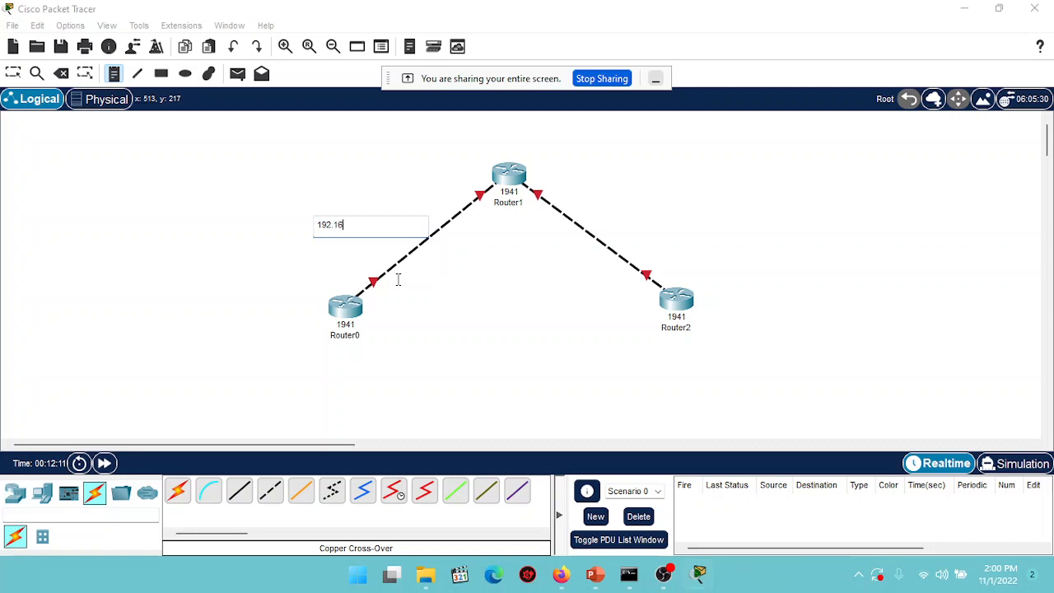
{"action": "type", "text": "8.1.0/24"}
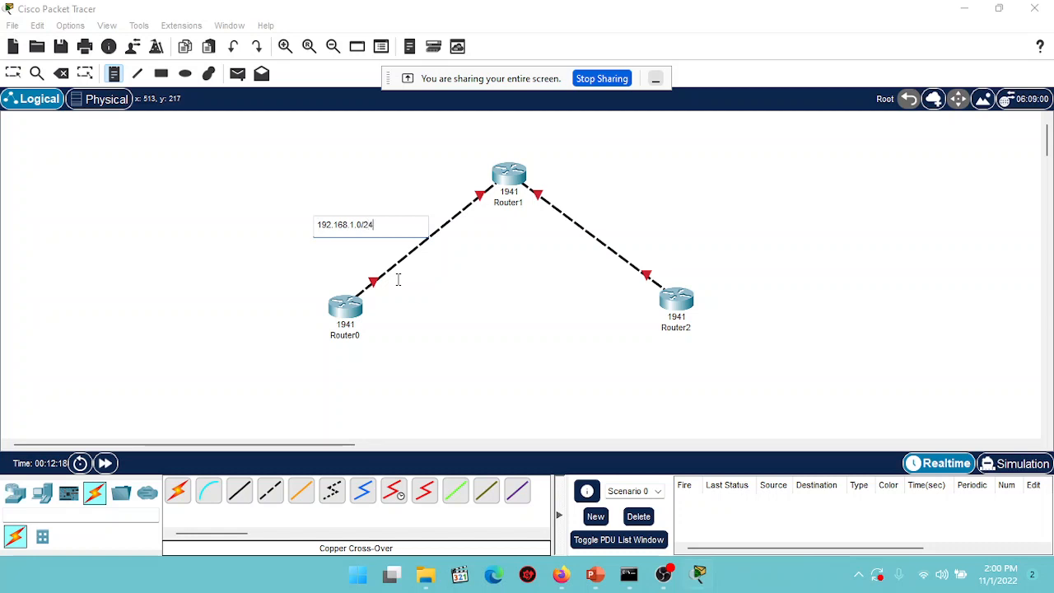
Step: Place a note reading 192.168.2.0/24 beside the link between Router1 and Router2
{"action": "left_click", "coordinate": [577, 199]}
{"action": "type", "text": "192.168.2"}
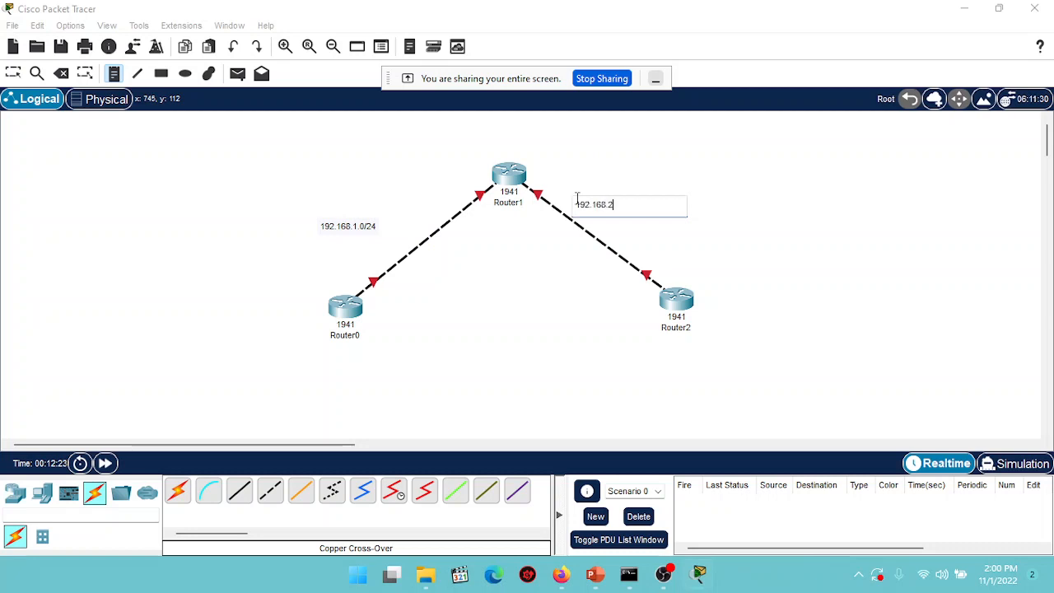
{"action": "type", "text": ".0/24"}
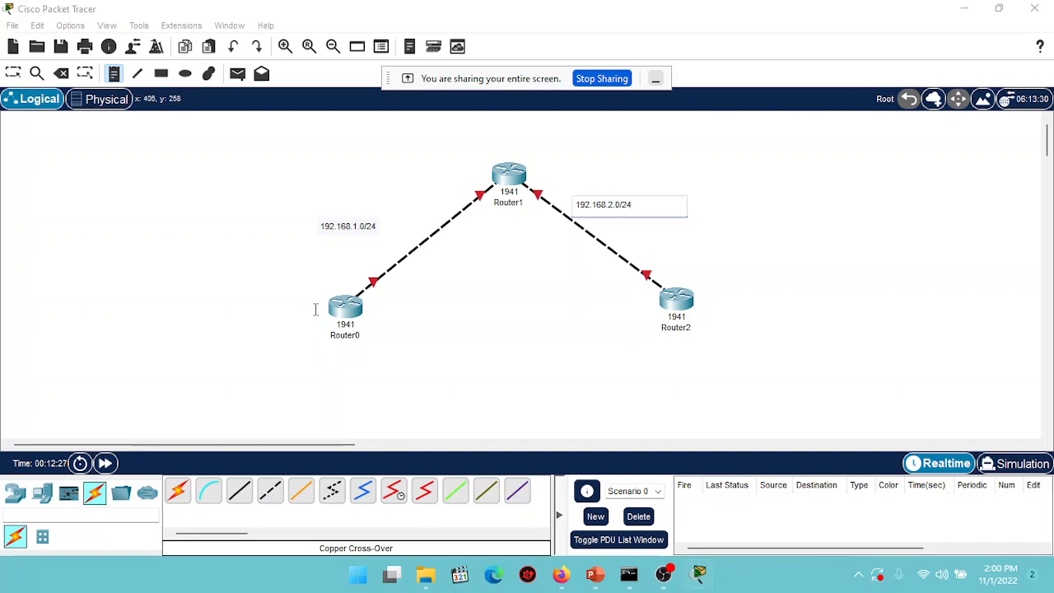
Step: Label the interface addresses with notes: .1 at Router0, .1 at Router2, and .2 on each side of Router1
{"action": "left_click", "coordinate": [331, 275]}
{"action": "type", "text": ".1"}
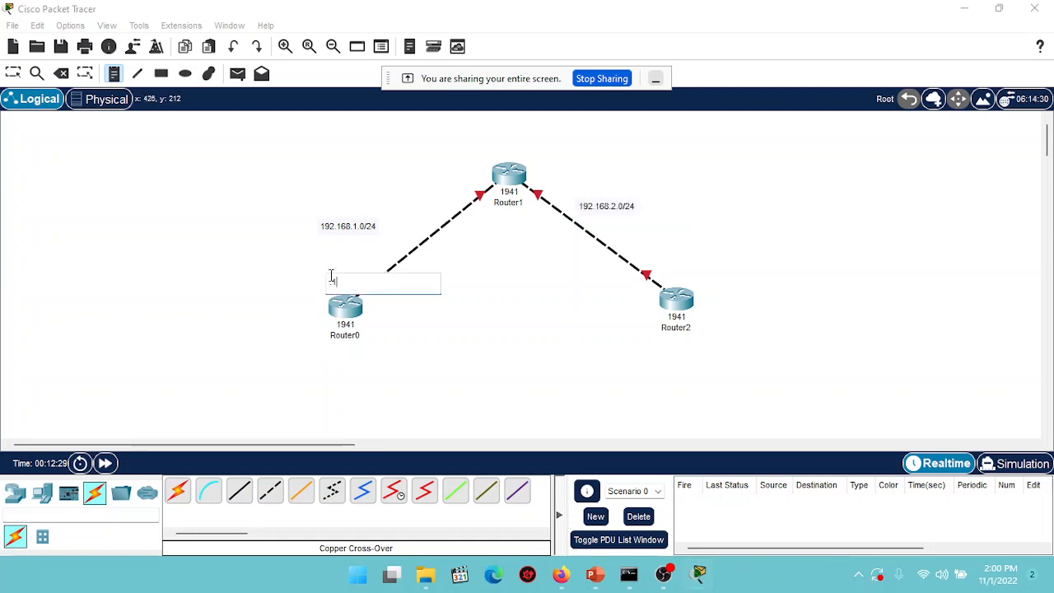
{"action": "left_click", "coordinate": [676, 270]}
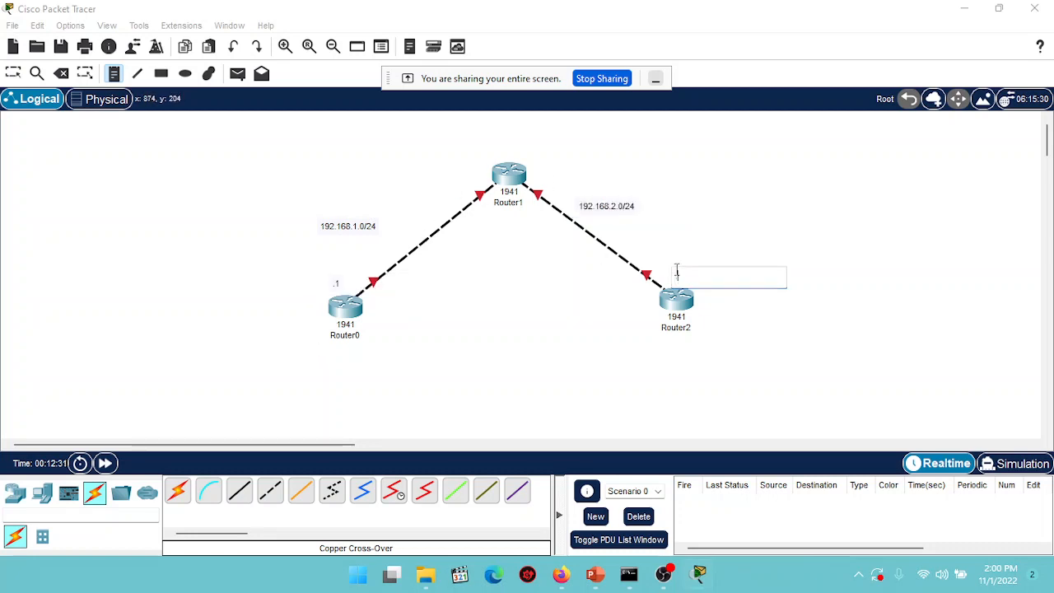
{"action": "type", "text": ".1"}
{"action": "left_click", "coordinate": [463, 177]}
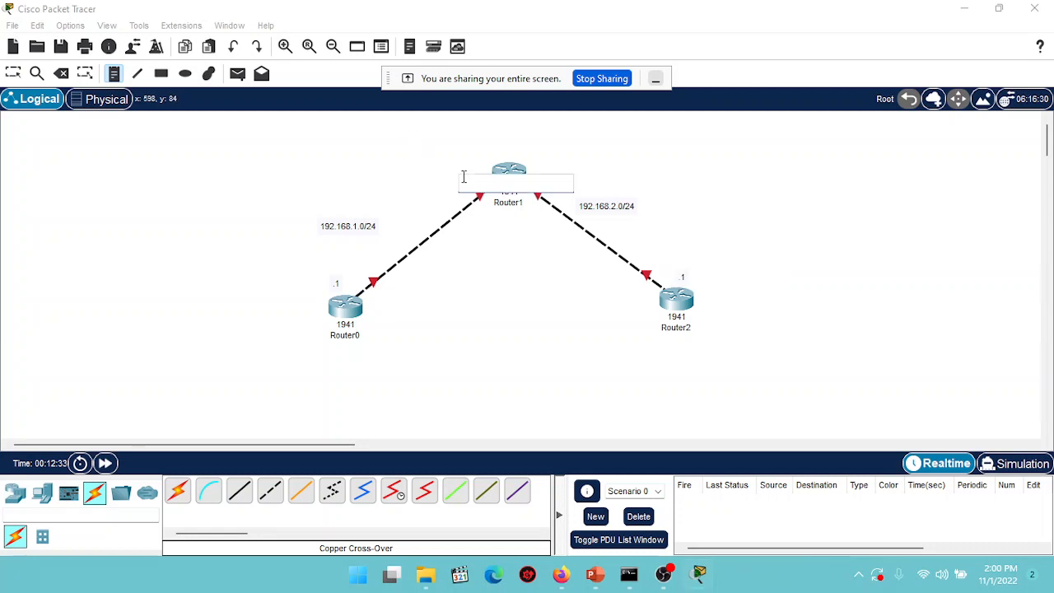
{"action": "type", "text": ".2"}
{"action": "left_click", "coordinate": [534, 170]}
{"action": "type", "text": ".2"}
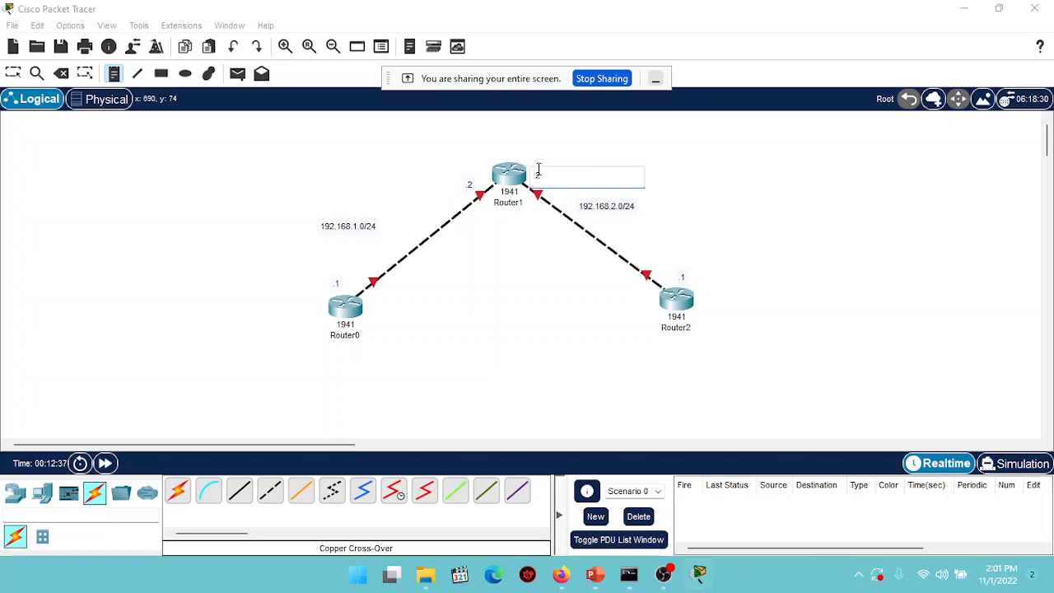
Step: Move the 192.168.2.0/24 note closer to the middle of the Router1–Router2 link
{"action": "left_click", "coordinate": [13, 74]}
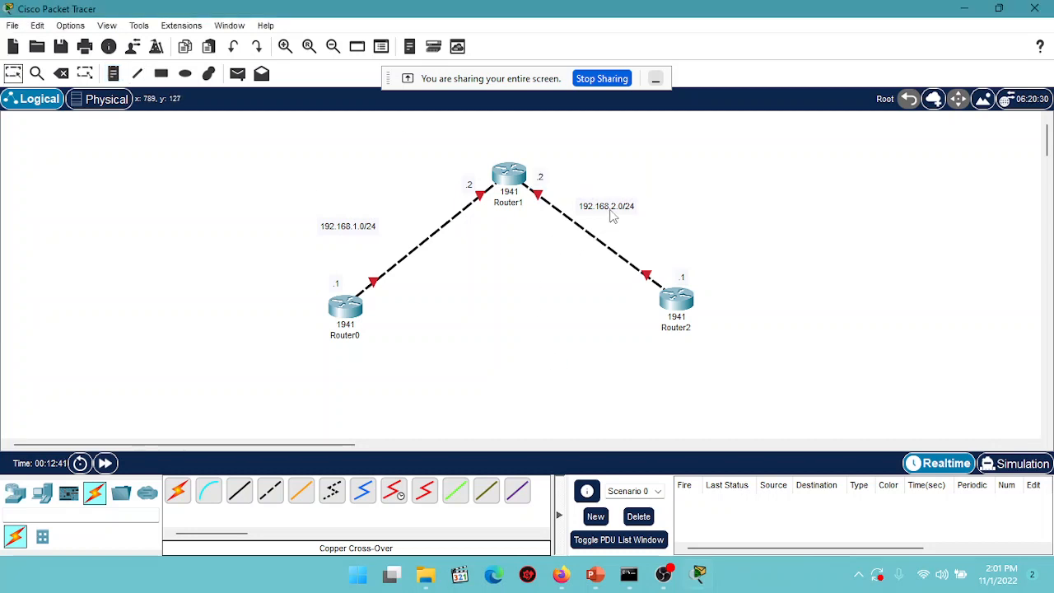
{"action": "left_click_drag", "start_coordinate": [612, 216], "coordinate": [630, 237]}
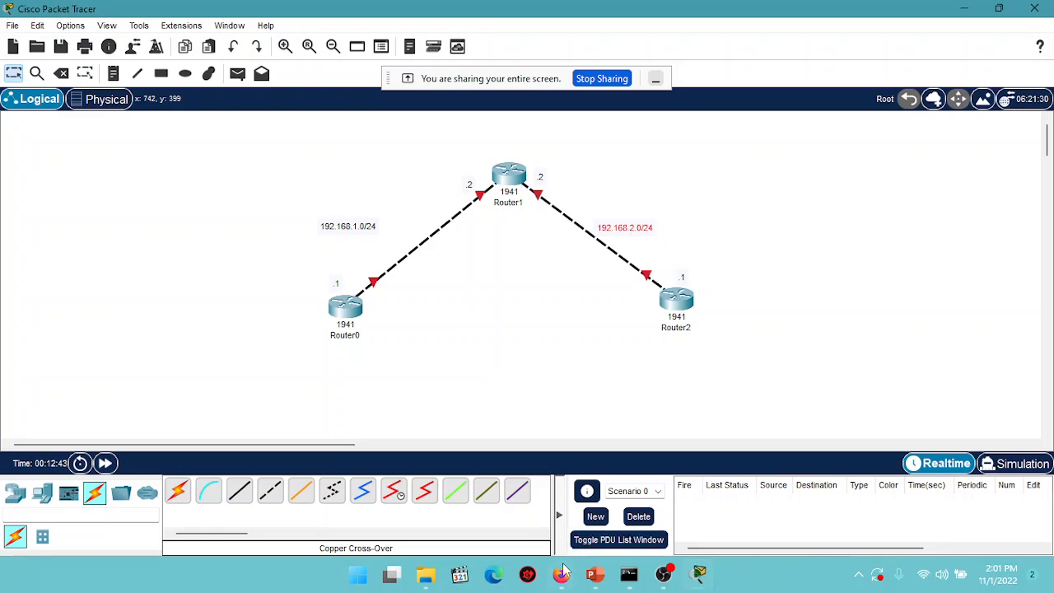
Step: Check the Google Meet call in Firefox, then return to Cisco Packet Tracer
{"action": "mouse_move", "coordinate": [565, 579]}
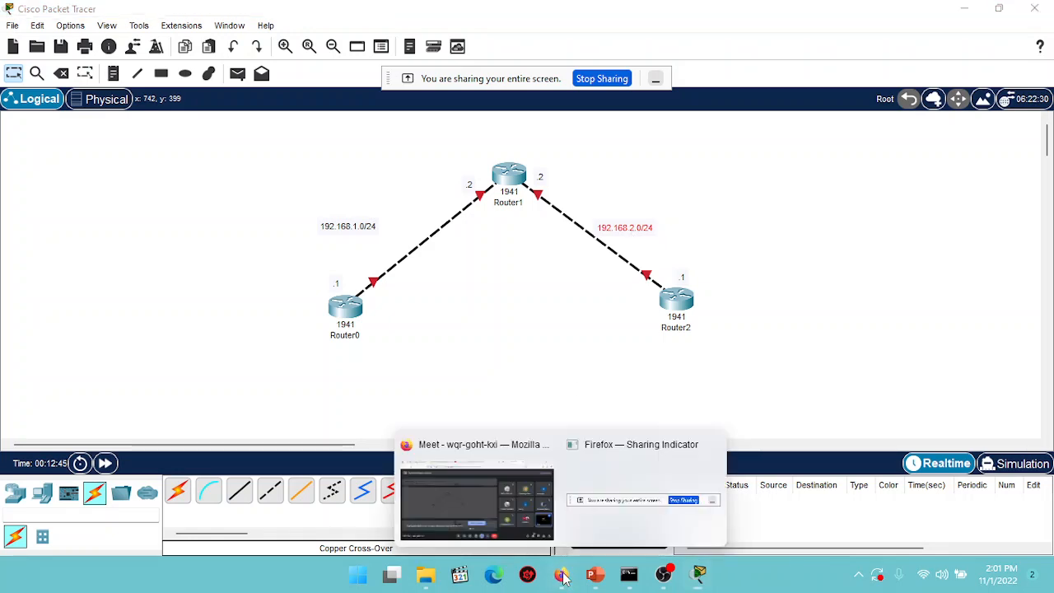
{"action": "left_click", "coordinate": [505, 539]}
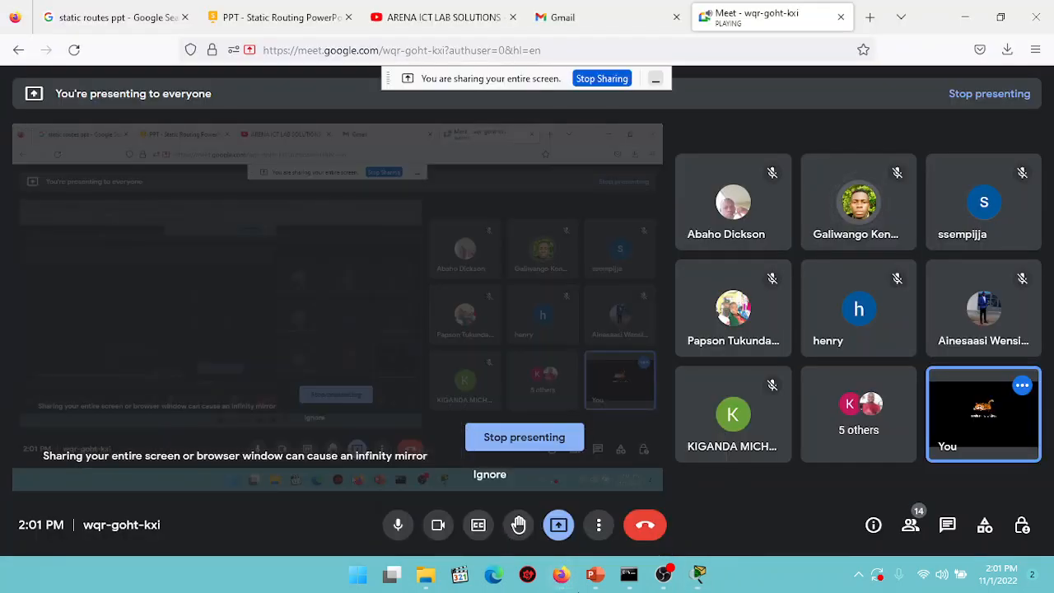
{"action": "left_click", "coordinate": [699, 574]}
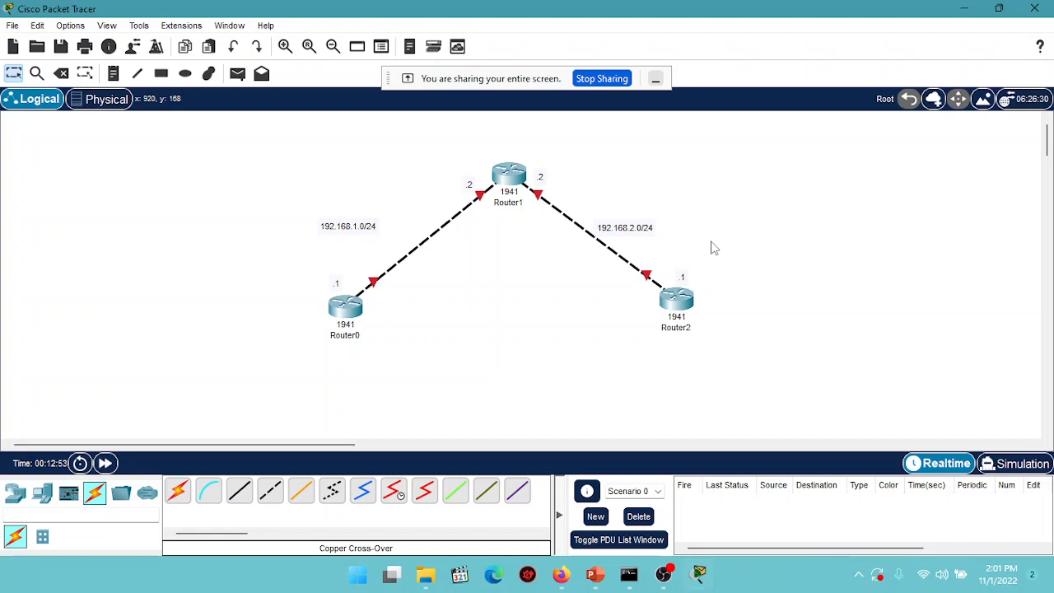
Step: Move Router2 and Router0 slightly lower and reposition their .1 notes just above them
{"action": "left_click_drag", "start_coordinate": [686, 303], "coordinate": [697, 329]}
{"action": "left_click_drag", "start_coordinate": [683, 278], "coordinate": [684, 302]}
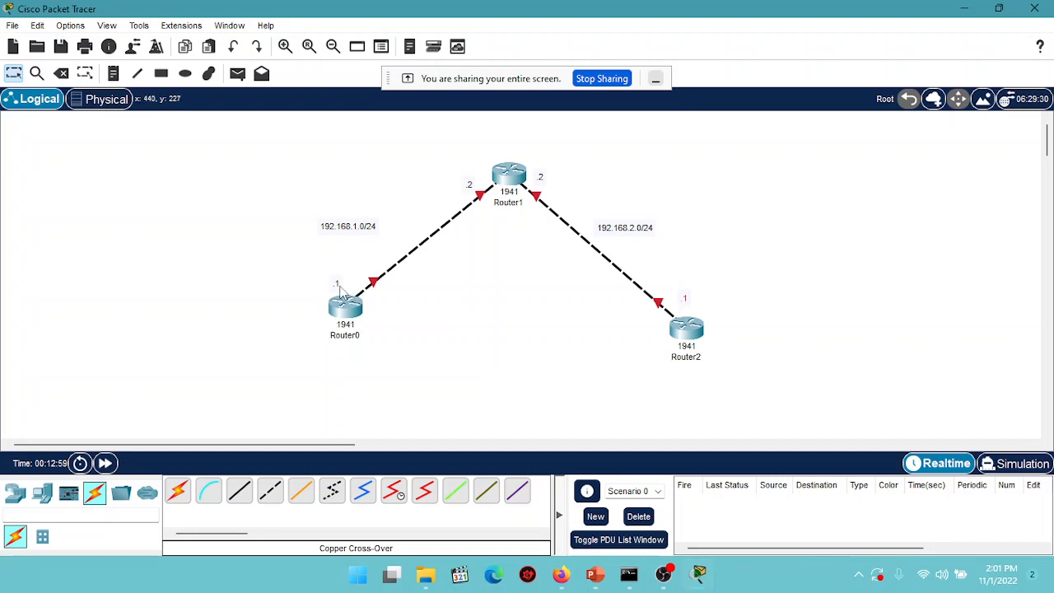
{"action": "left_click_drag", "start_coordinate": [337, 282], "coordinate": [348, 285]}
{"action": "left_click_drag", "start_coordinate": [351, 321], "coordinate": [345, 337]}
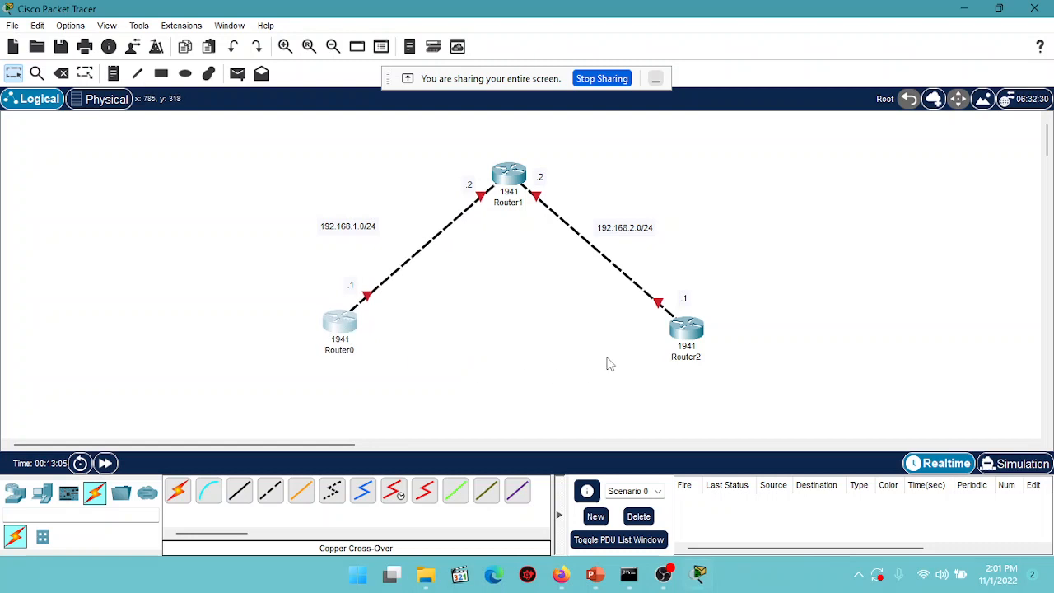
Step: Launch Notepad through the Windows Run dialog
{"action": "key", "text": "super+r"}
{"action": "type", "text": "note"}
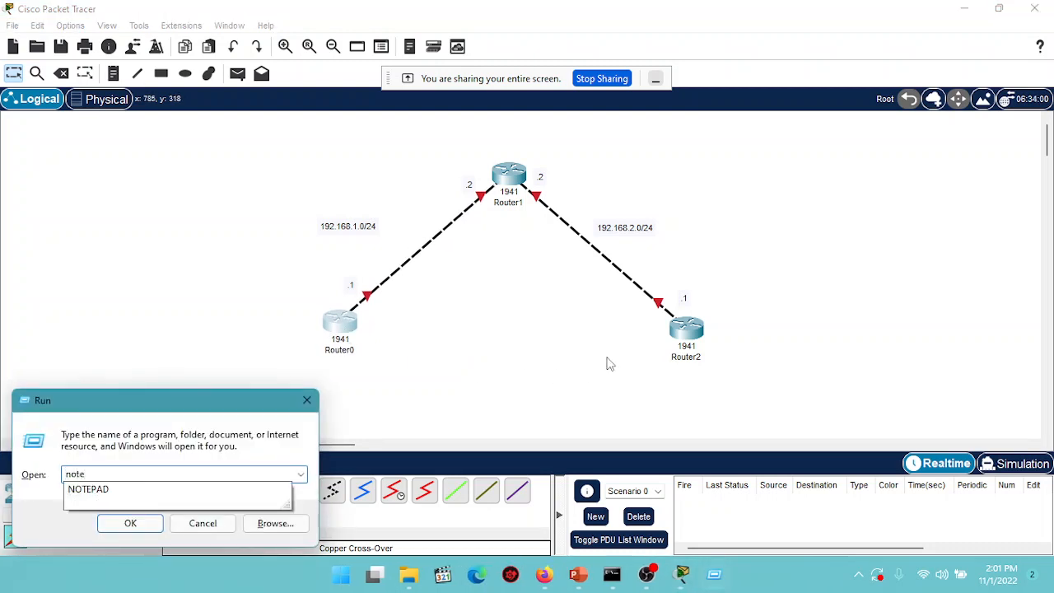
{"action": "key", "text": "Down"}
{"action": "key", "text": "Return"}
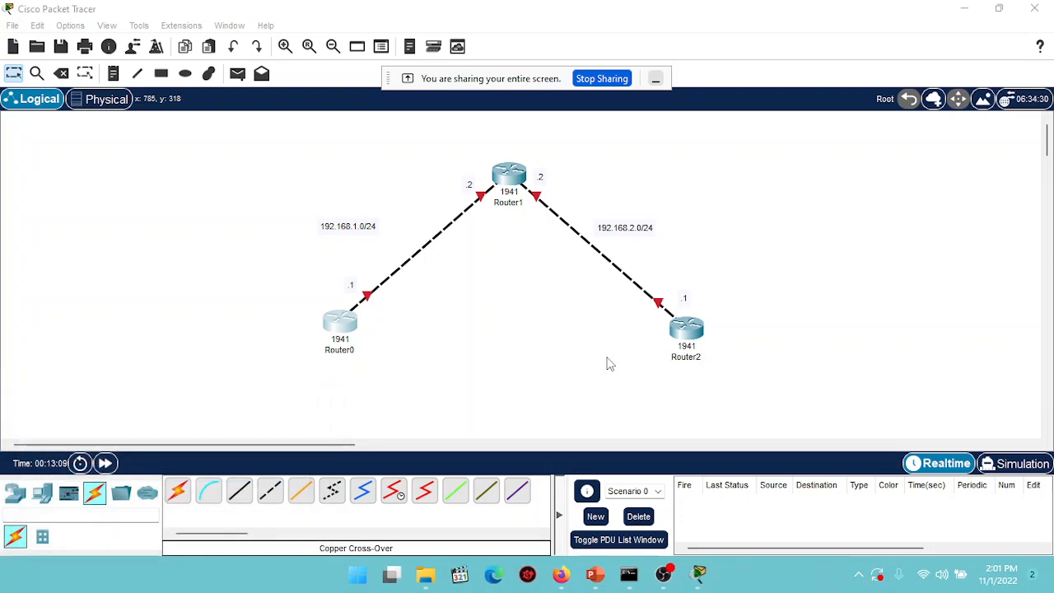
Step: Move the empty Notepad window aside so Router0 stays in view and write the heading line Router0
{"action": "left_click_drag", "start_coordinate": [729, 99], "coordinate": [820, 95]}
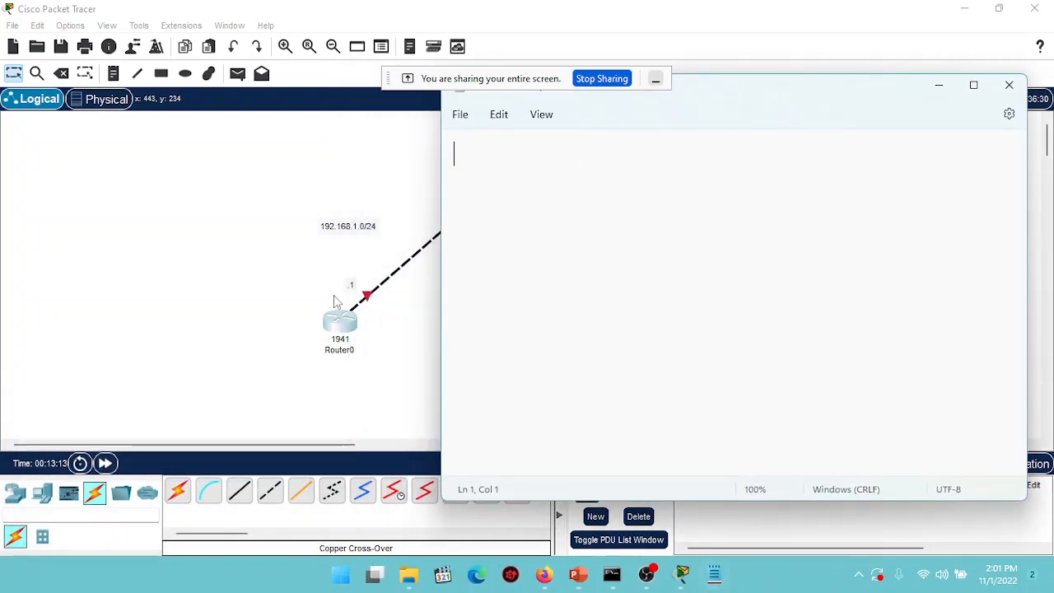
{"action": "type", "text": "router"}
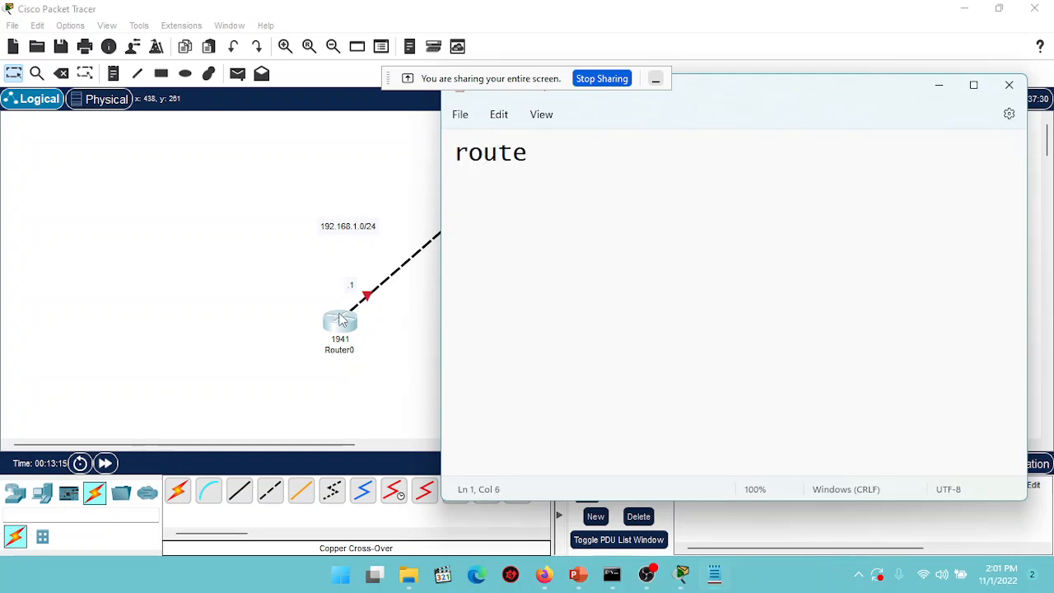
{"action": "key", "text": "BackSpace"}
{"action": "key", "text": "BackSpace"}
{"action": "key", "text": "BackSpace"}
{"action": "key", "text": "BackSpace"}
{"action": "key", "text": "BackSpace"}
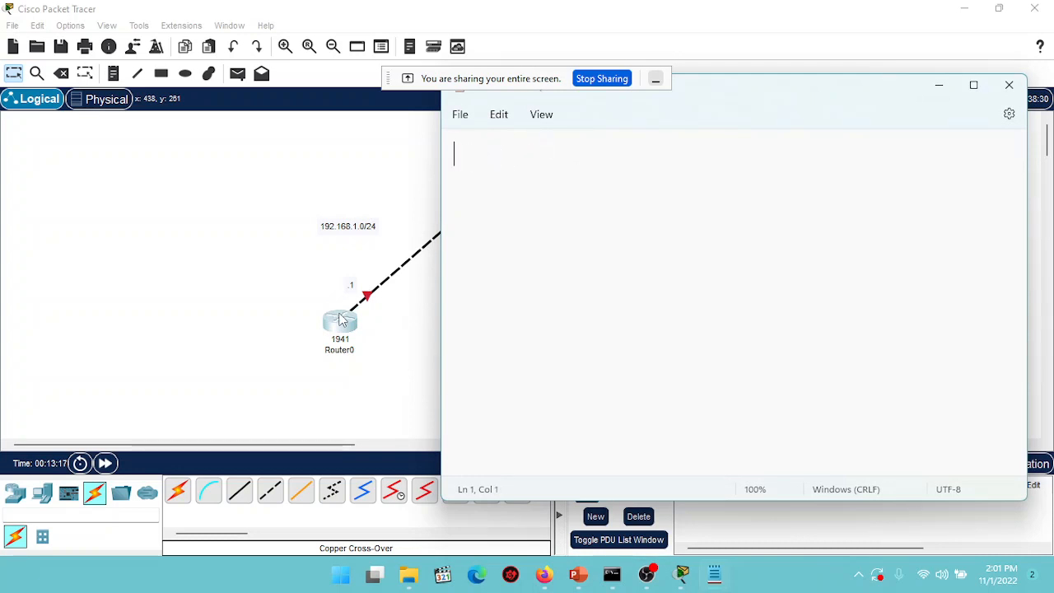
{"action": "type", "text": "Router"}
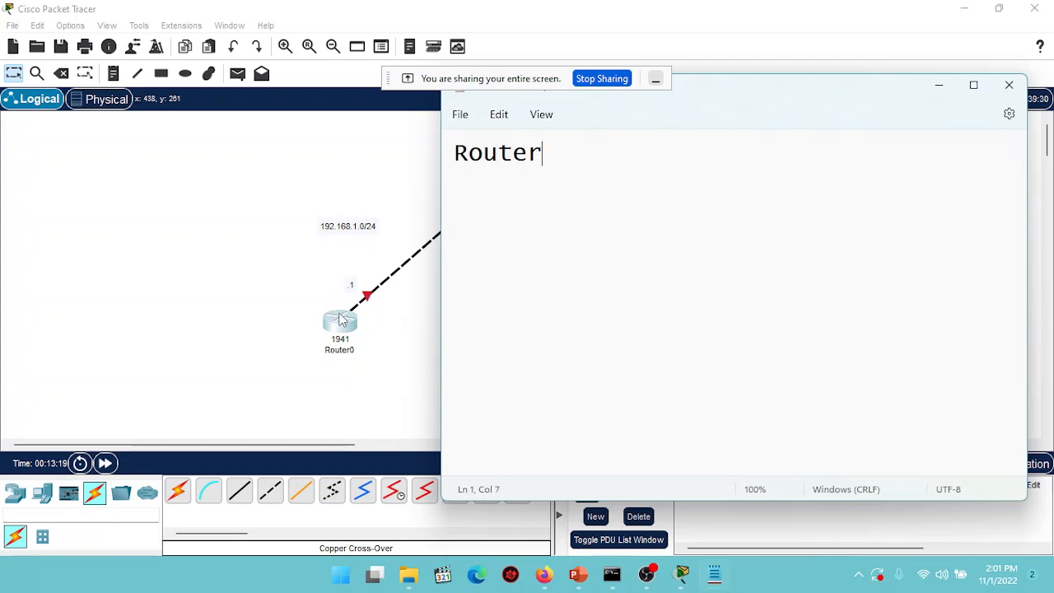
{"action": "type", "text": "0"}
{"action": "key", "text": "Return"}
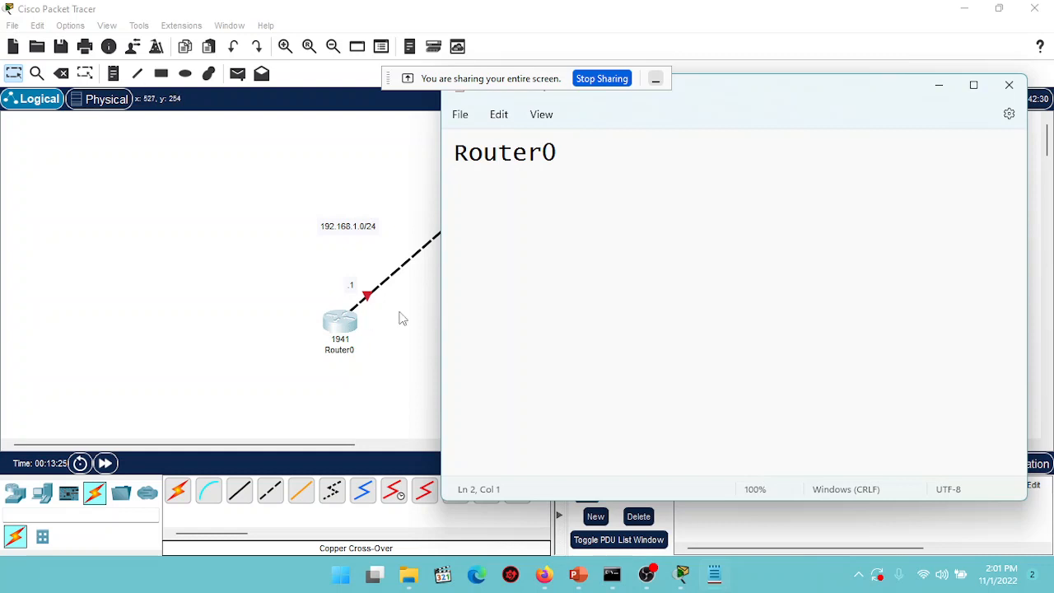
Step: Add the lines enable, config t and hostname Router0 under the Router0 heading
{"action": "type", "text": "enable "}
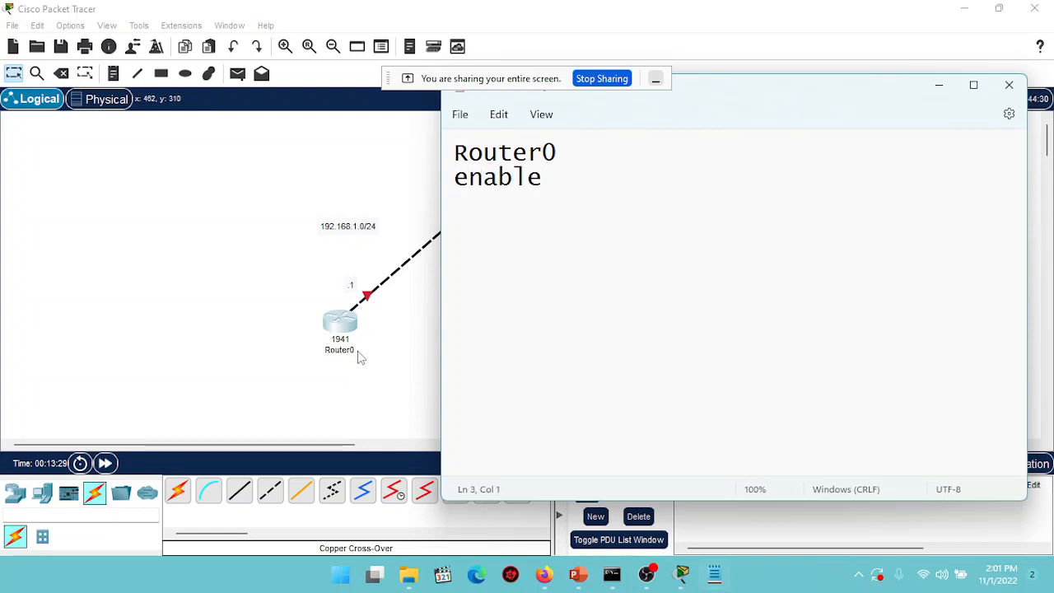
{"action": "type", "text": "config t"}
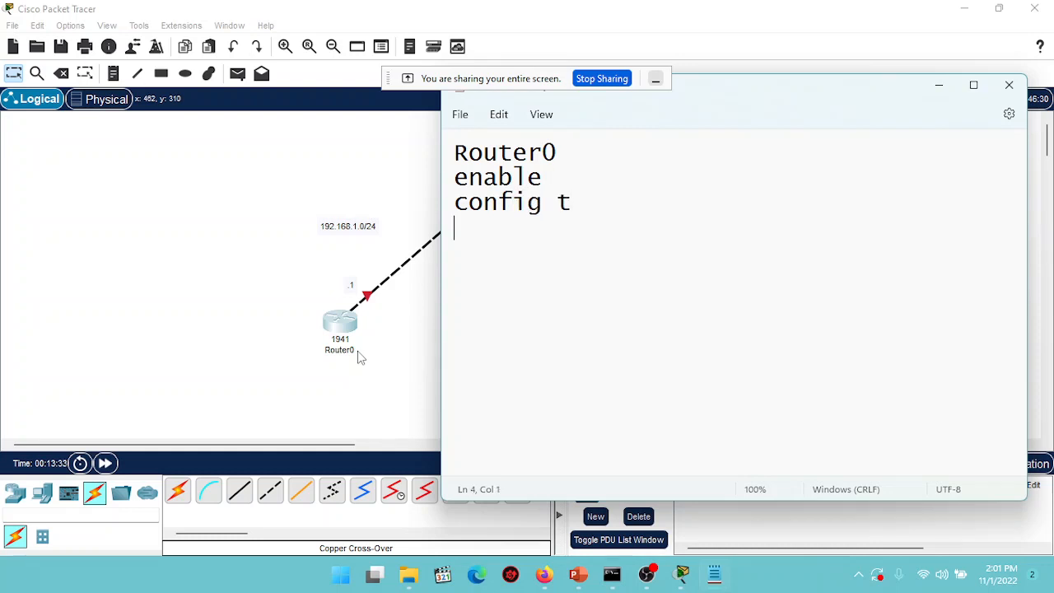
{"action": "key", "text": "BackSpace"}
{"action": "type", "text": "hostname"}
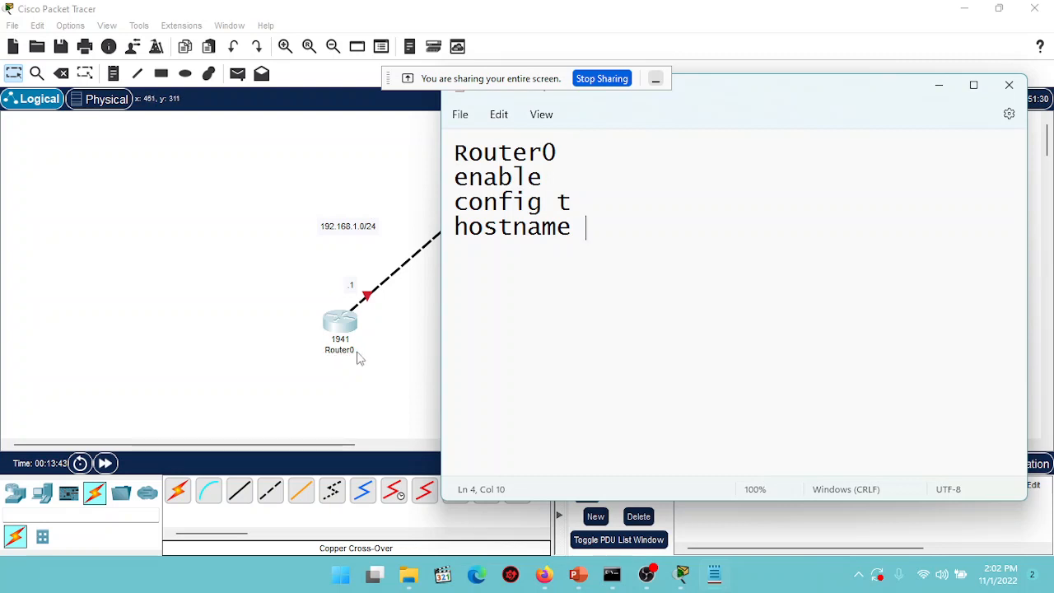
{"action": "type", "text": " Router"}
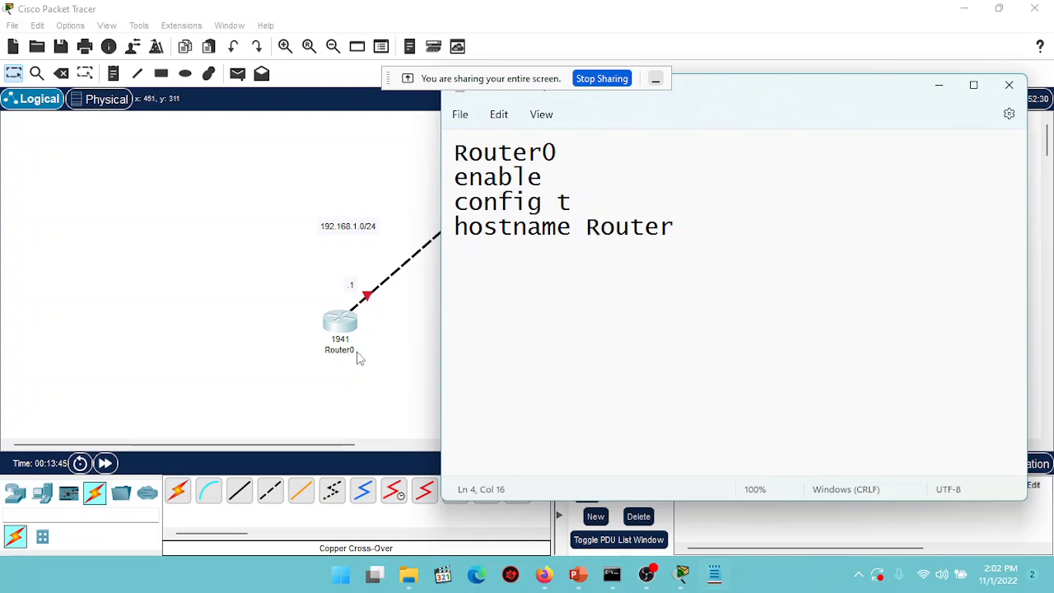
{"action": "type", "text": "0"}
{"action": "key", "text": "Return"}
Step: Switch to Packet Tracer to inspect Router0's link port and device window, and return to Notepad
{"action": "left_click", "coordinate": [325, 290]}
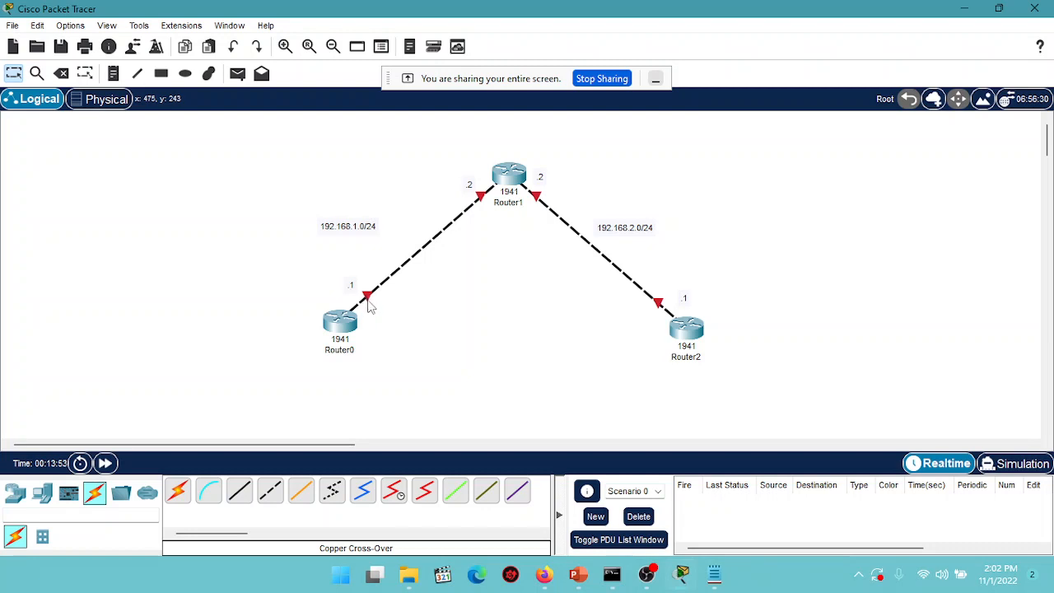
{"action": "mouse_move", "coordinate": [368, 303]}
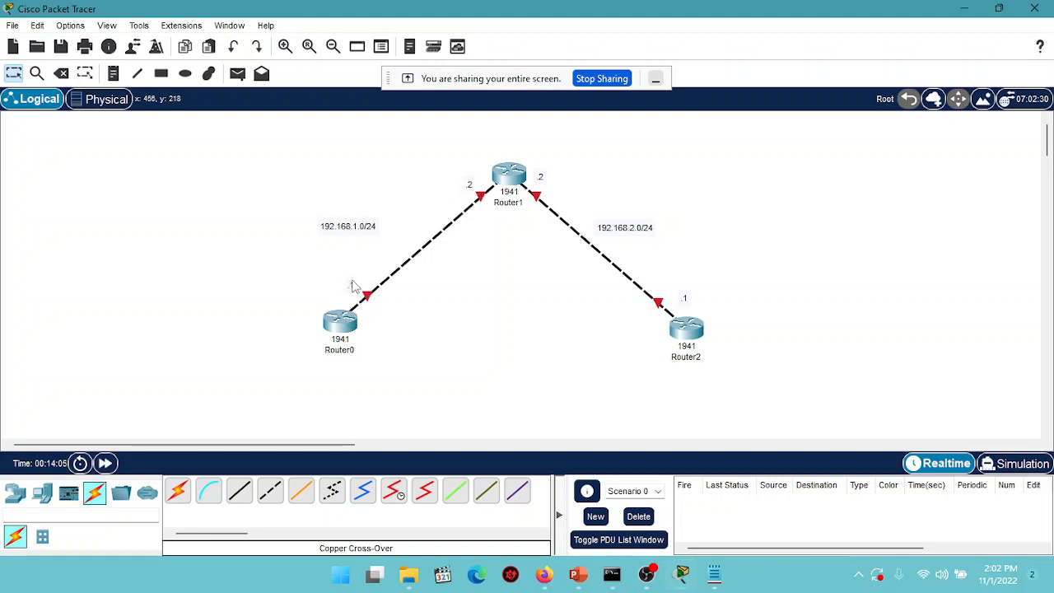
{"action": "left_click", "coordinate": [339, 323]}
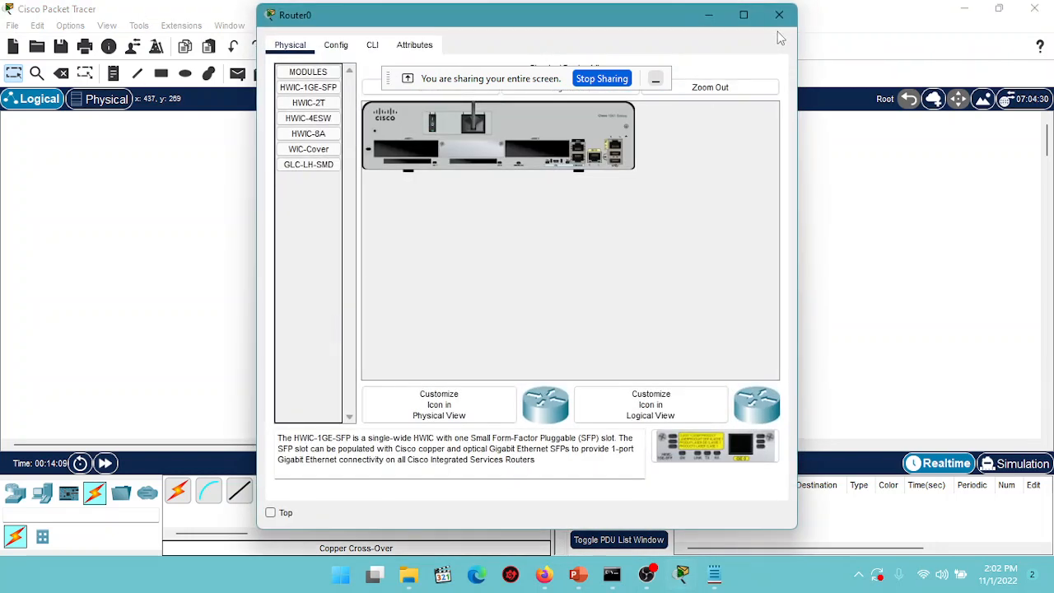
{"action": "left_click", "coordinate": [779, 15]}
{"action": "left_click", "coordinate": [715, 574]}
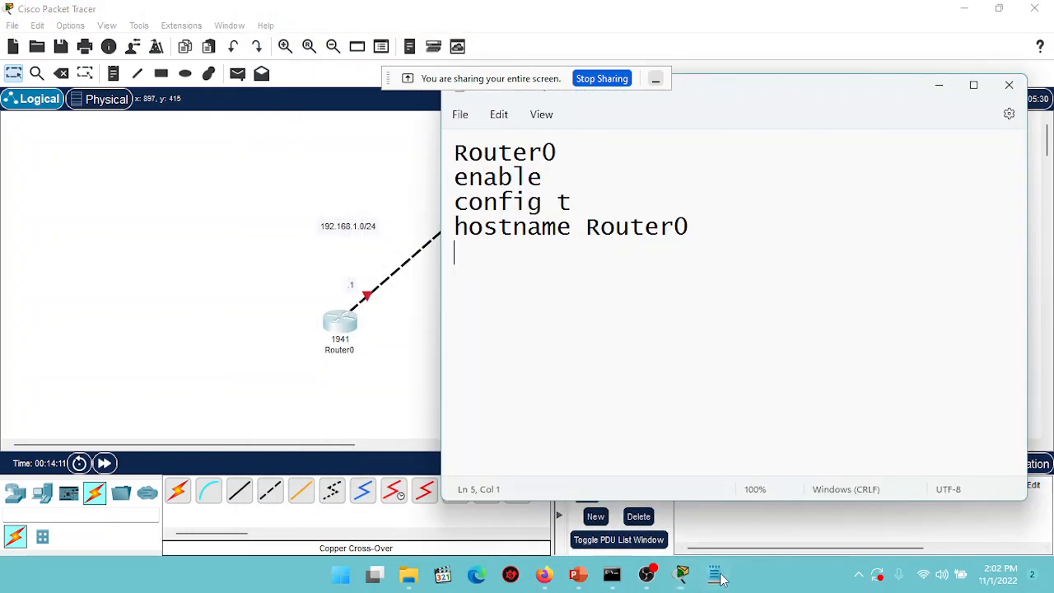
Step: Add the interface lines int g0/0 and ip address 192.168.1 255.255.255.0 to the Router0 block
{"action": "type", "text": "int "}
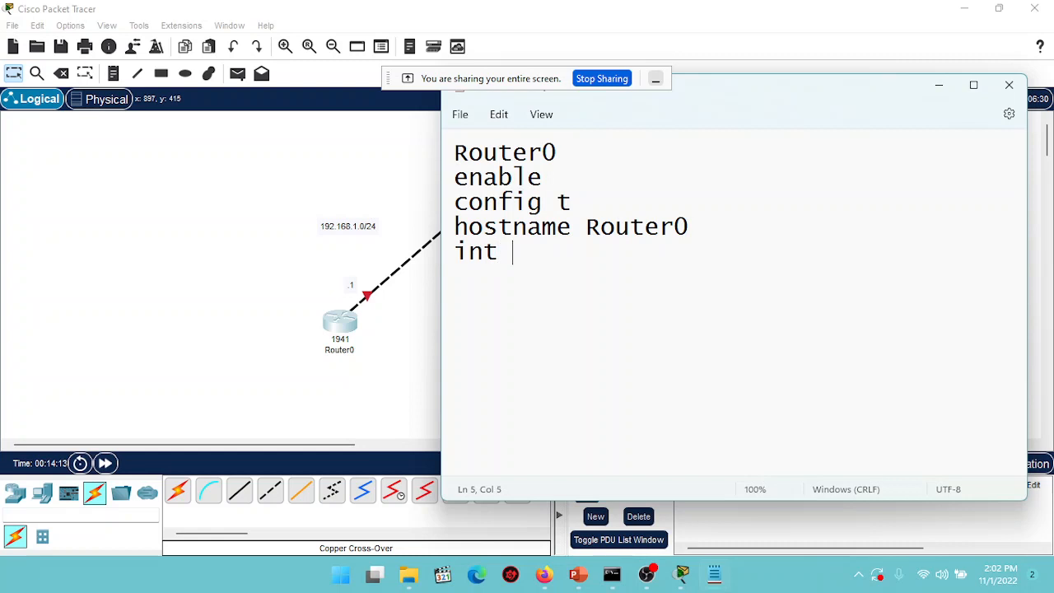
{"action": "type", "text": "g0/0"}
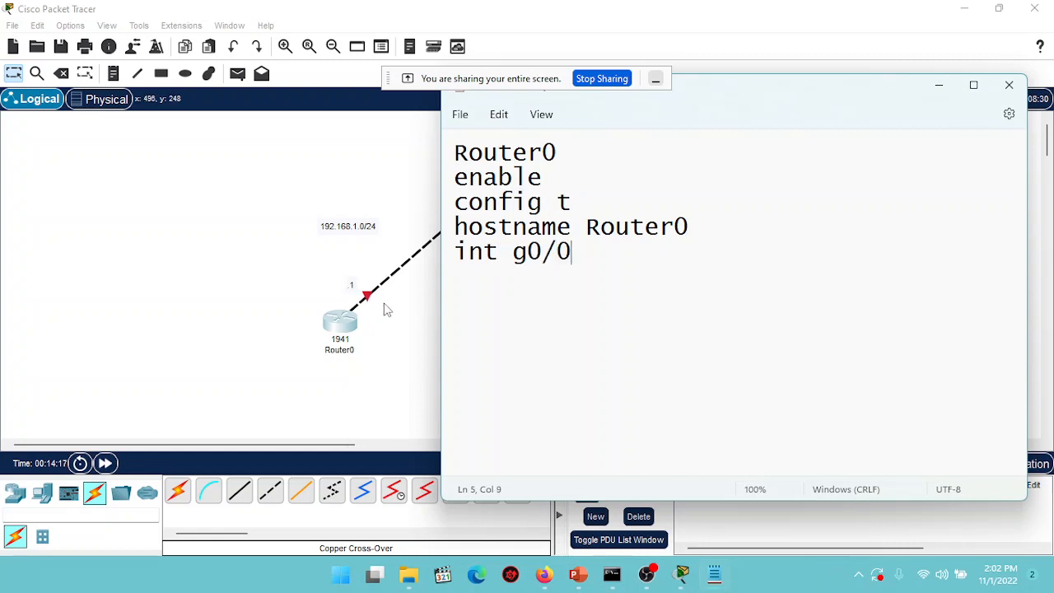
{"action": "type", "text": "ip ad"}
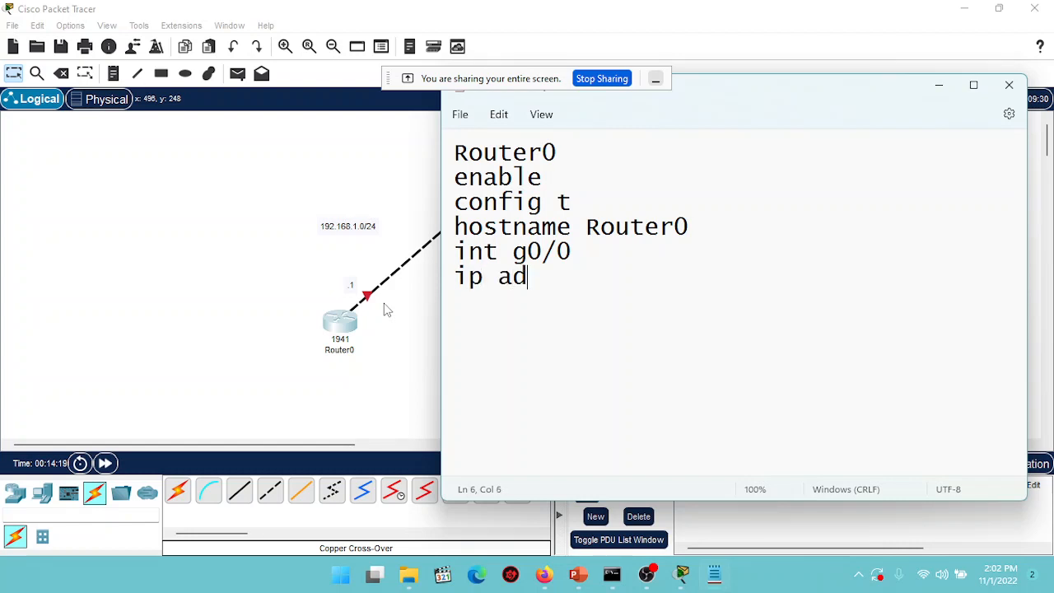
{"action": "type", "text": "d ress 19"}
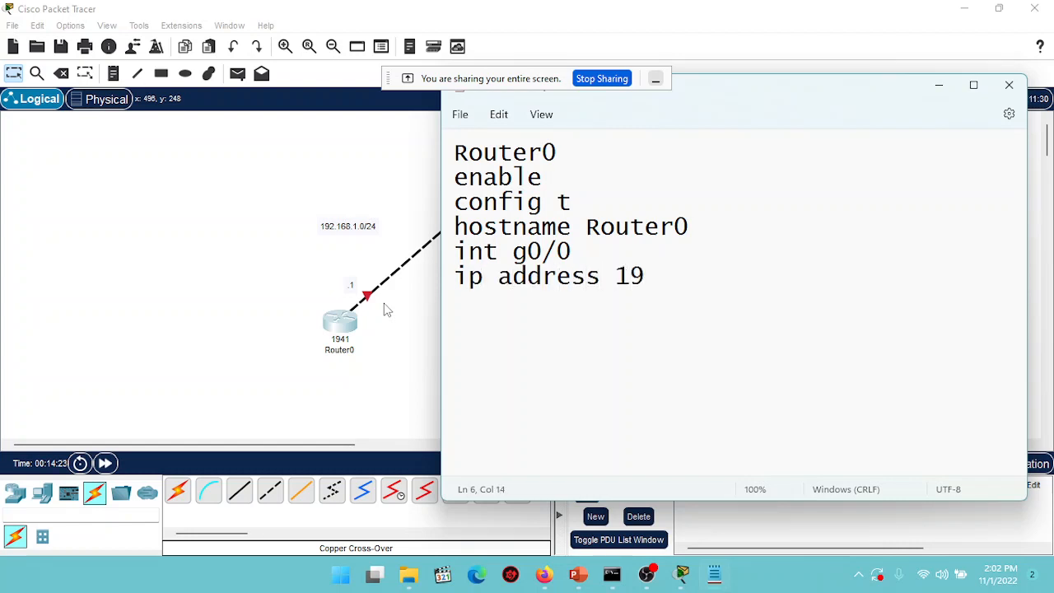
{"action": "type", "text": "2.168.1"}
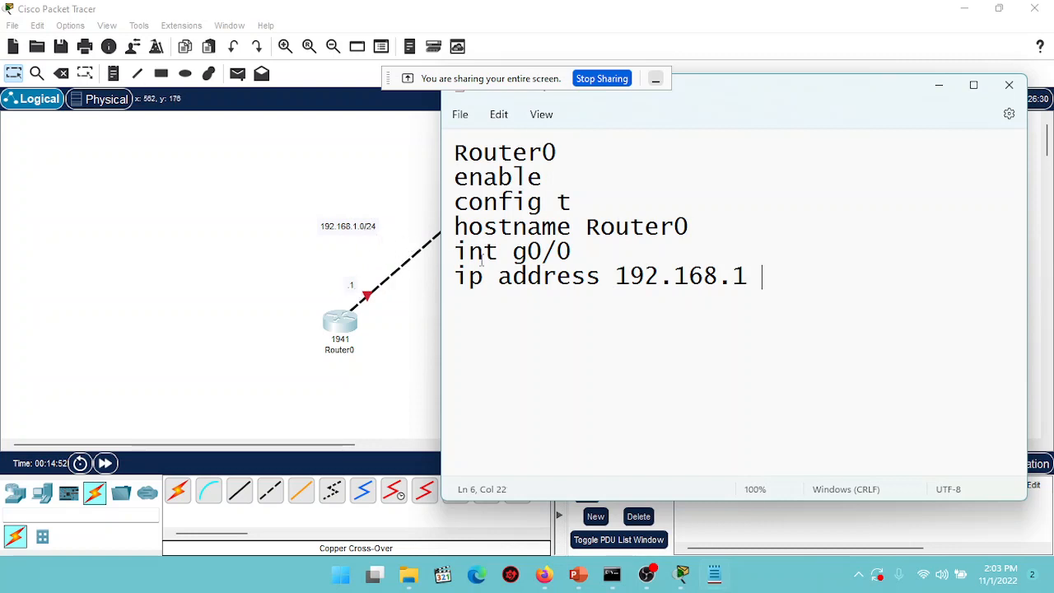
{"action": "type", "text": "255.255.255."}
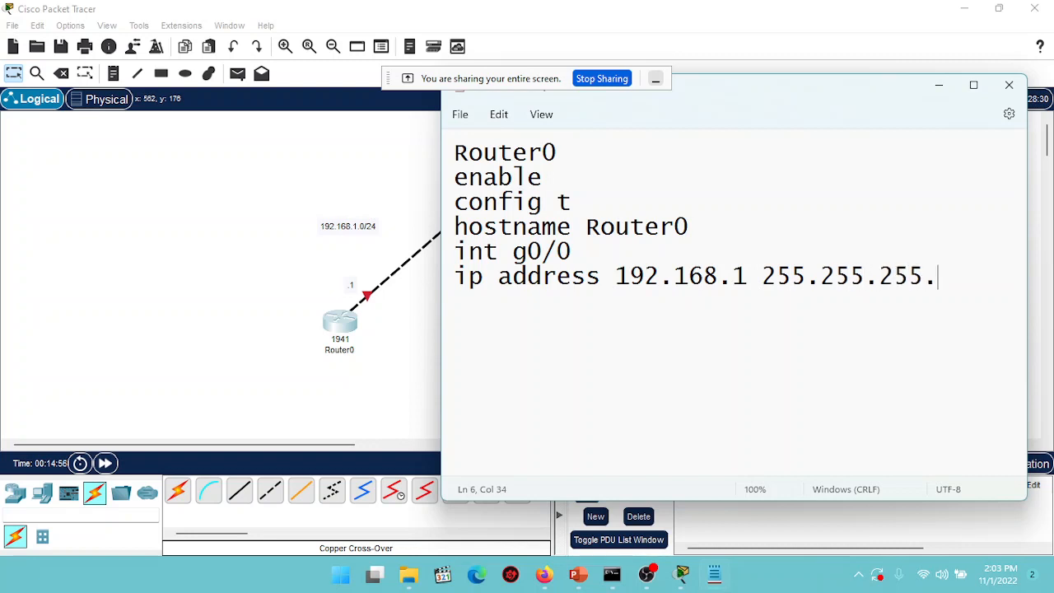
{"action": "type", "text": "0"}
{"action": "key", "text": "Return"}
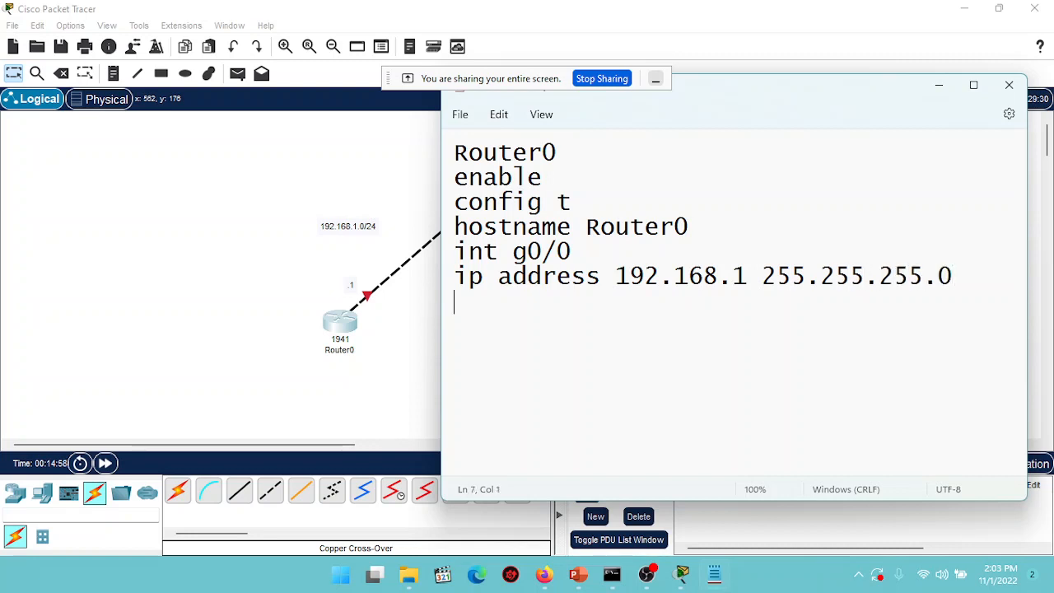
Step: Finish the Router0 block with no shutdown, end and wr, and add a Router1 heading after a blank line
{"action": "type", "text": "no shu"}
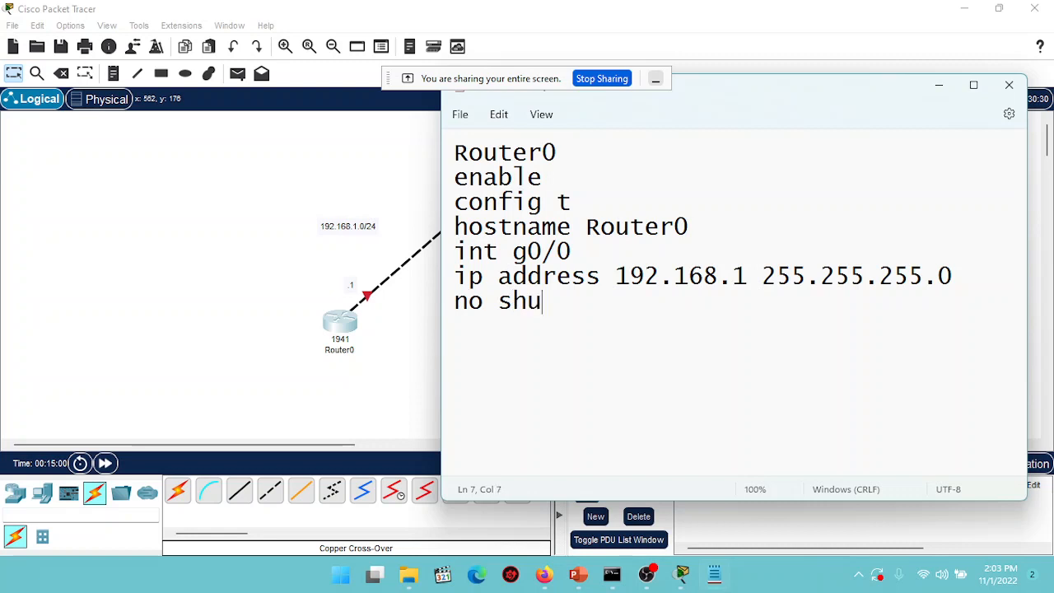
{"action": "type", "text": "tdown"}
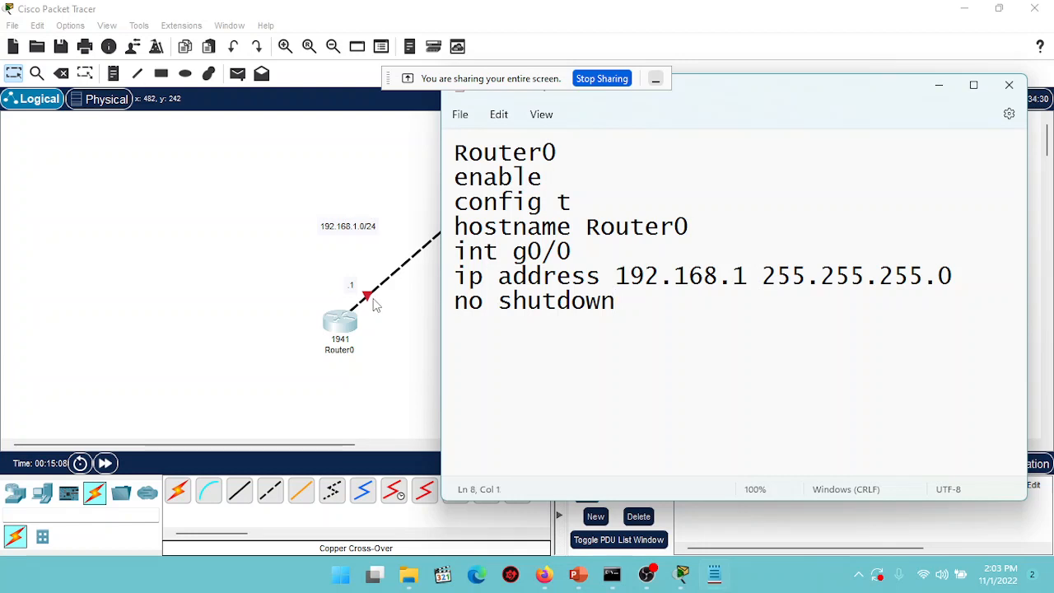
{"action": "type", "text": "end "}
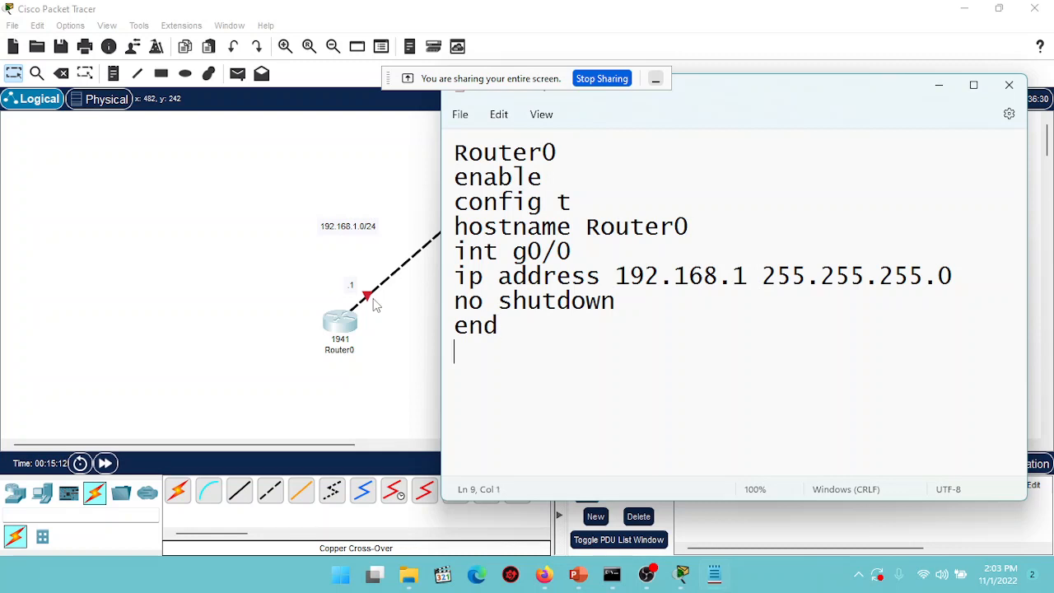
{"action": "type", "text": "wr"}
{"action": "key", "text": "Return"}
{"action": "key", "text": "Return"}
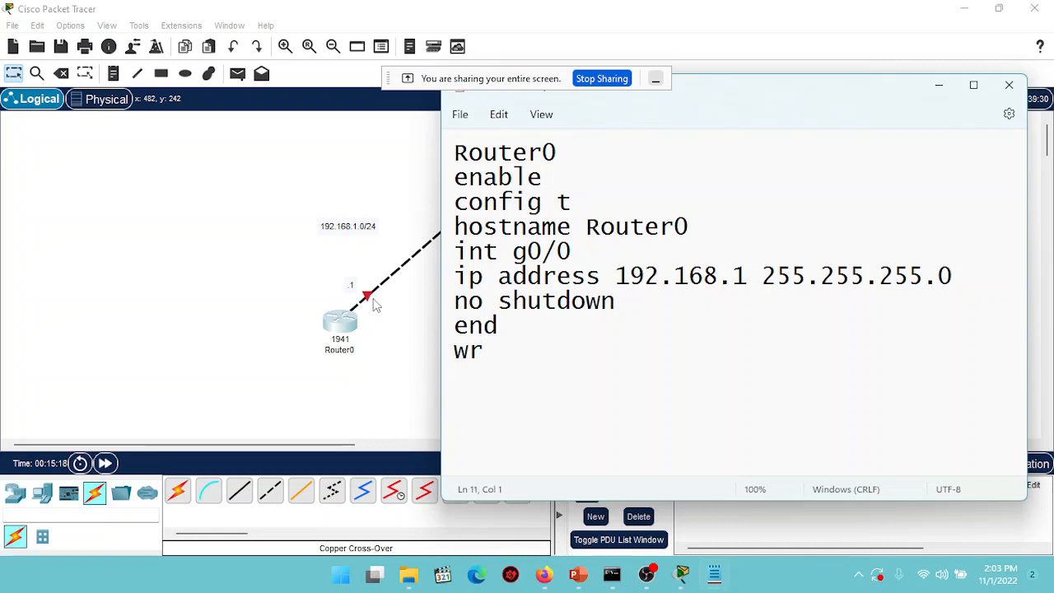
{"action": "type", "text": "Router"}
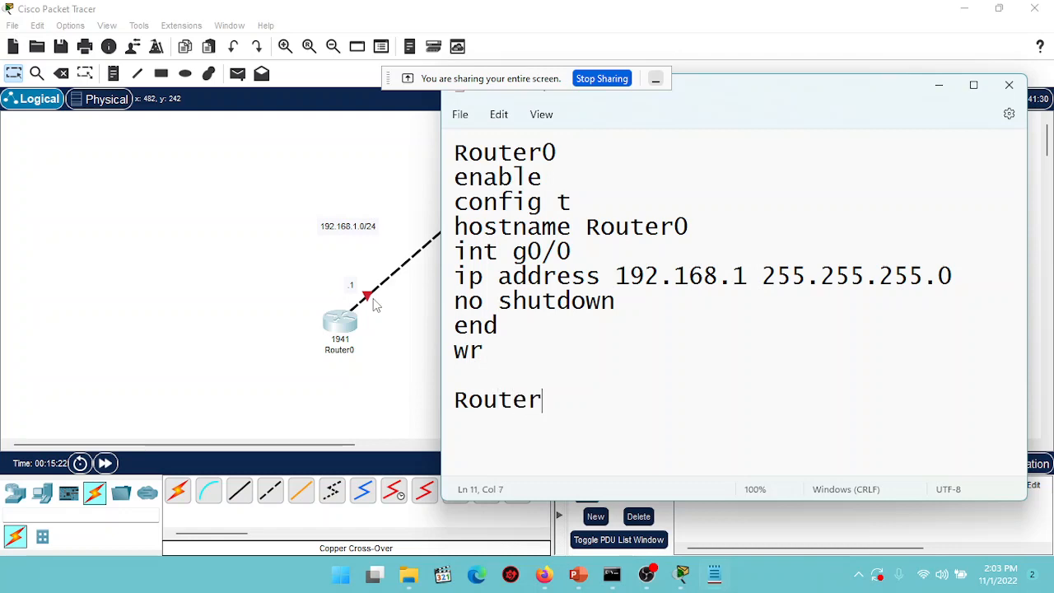
{"action": "type", "text": "1"}
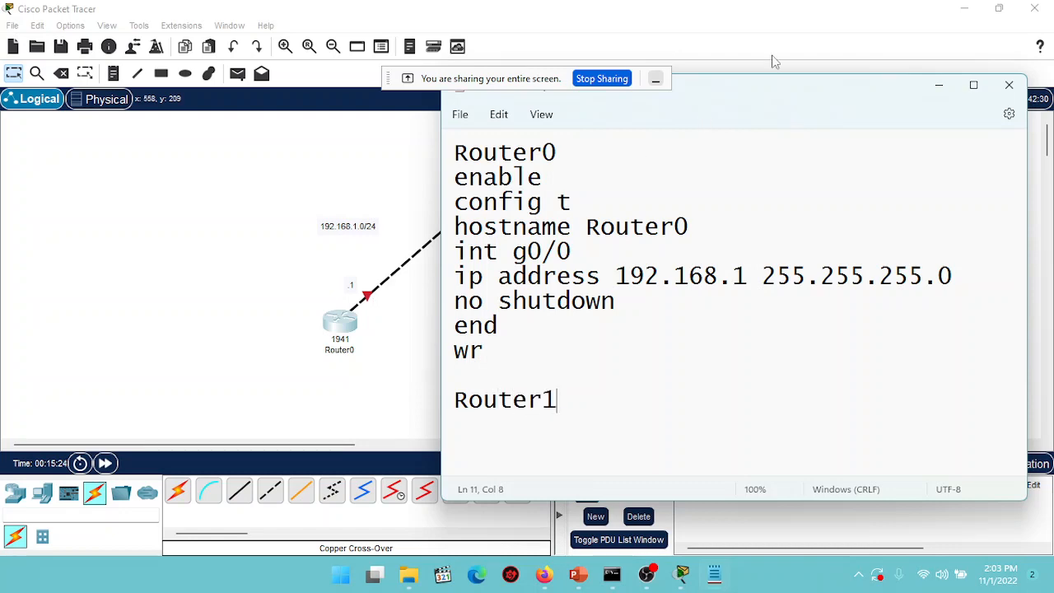
Step: Arrange Notepad beside the Packet Tracer topology so all three routers and the full ip address line are visible
{"action": "left_click_drag", "start_coordinate": [763, 99], "coordinate": [425, 213]}
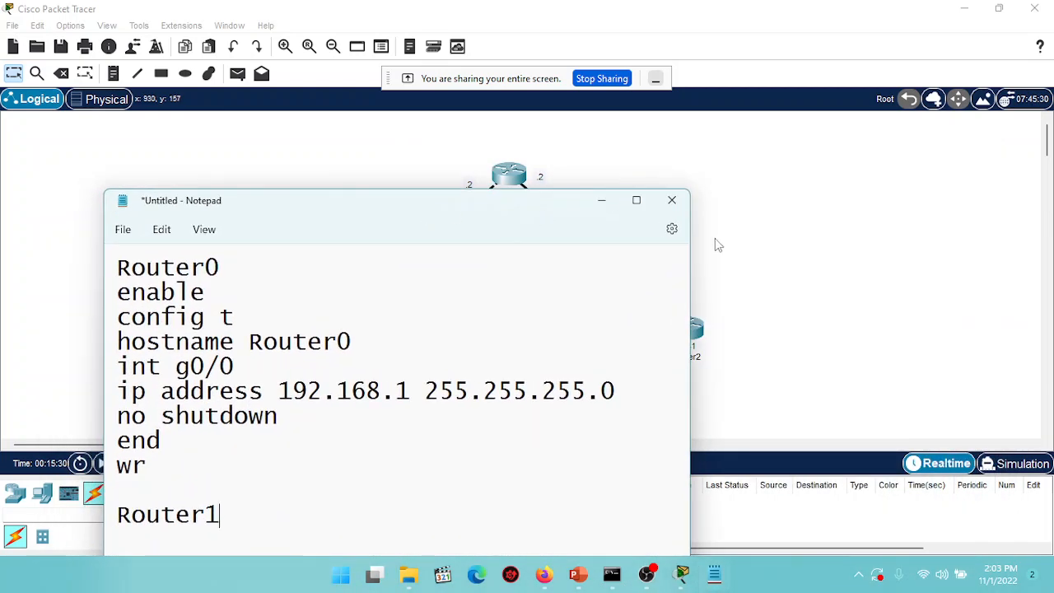
{"action": "left_click_drag", "start_coordinate": [689, 258], "coordinate": [566, 262]}
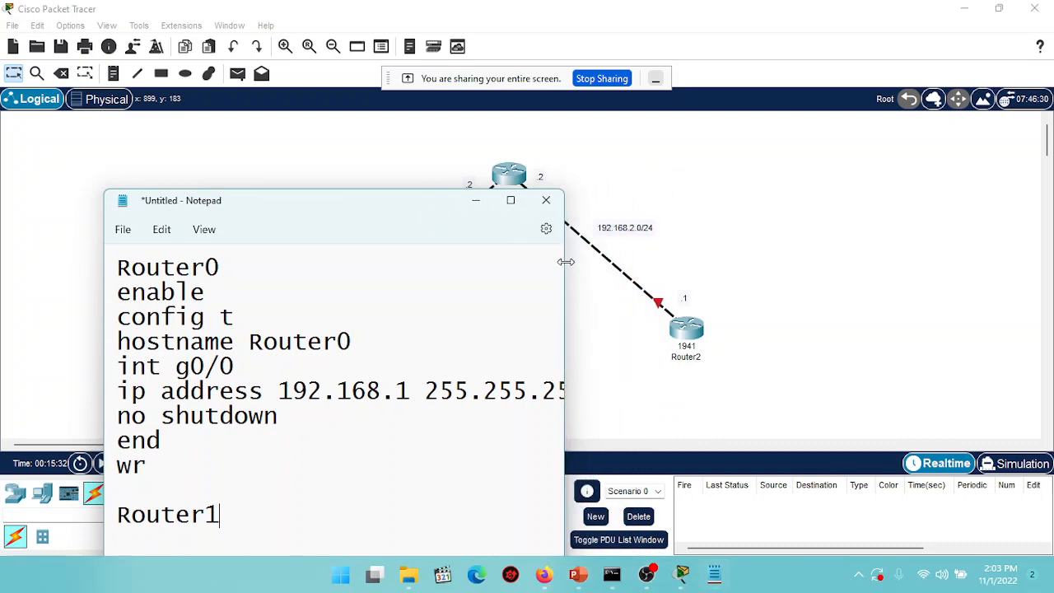
{"action": "left_click_drag", "start_coordinate": [382, 198], "coordinate": [945, 151]}
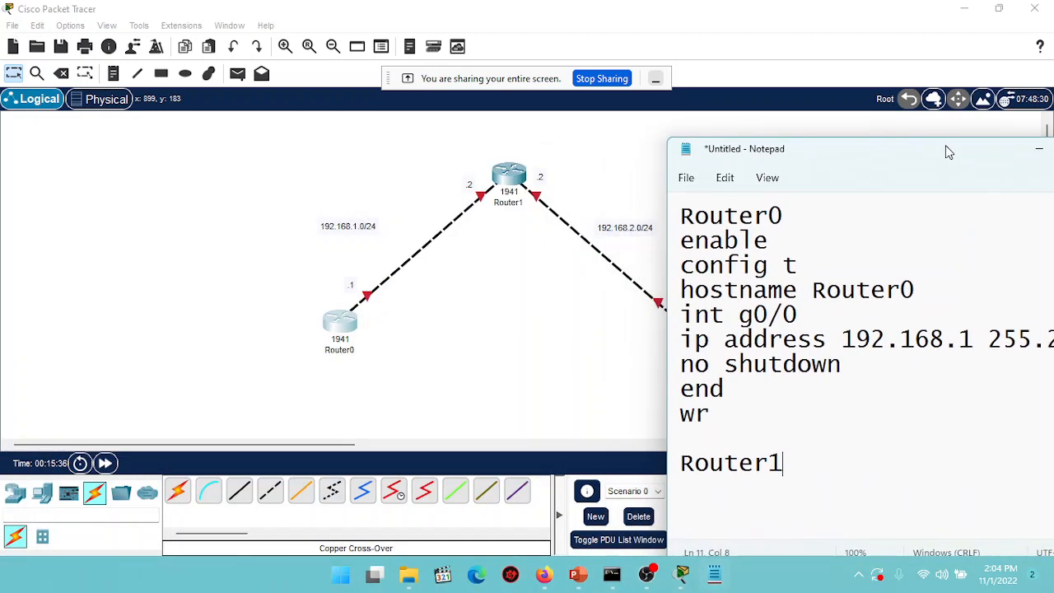
{"action": "left_click", "coordinate": [350, 447]}
{"action": "left_click_drag", "start_coordinate": [350, 447], "coordinate": [426, 447]}
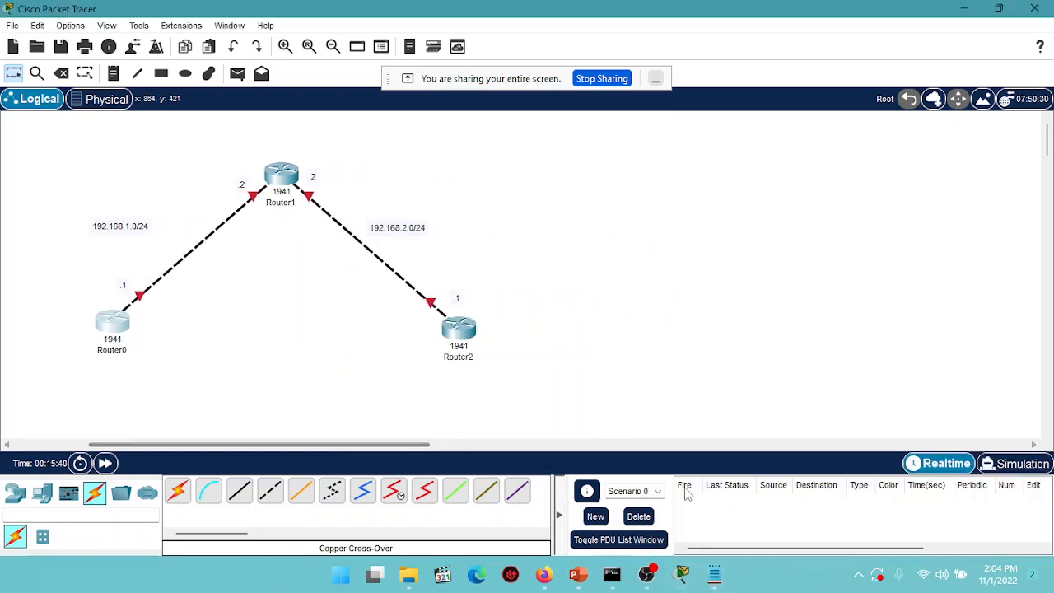
{"action": "left_click", "coordinate": [714, 573]}
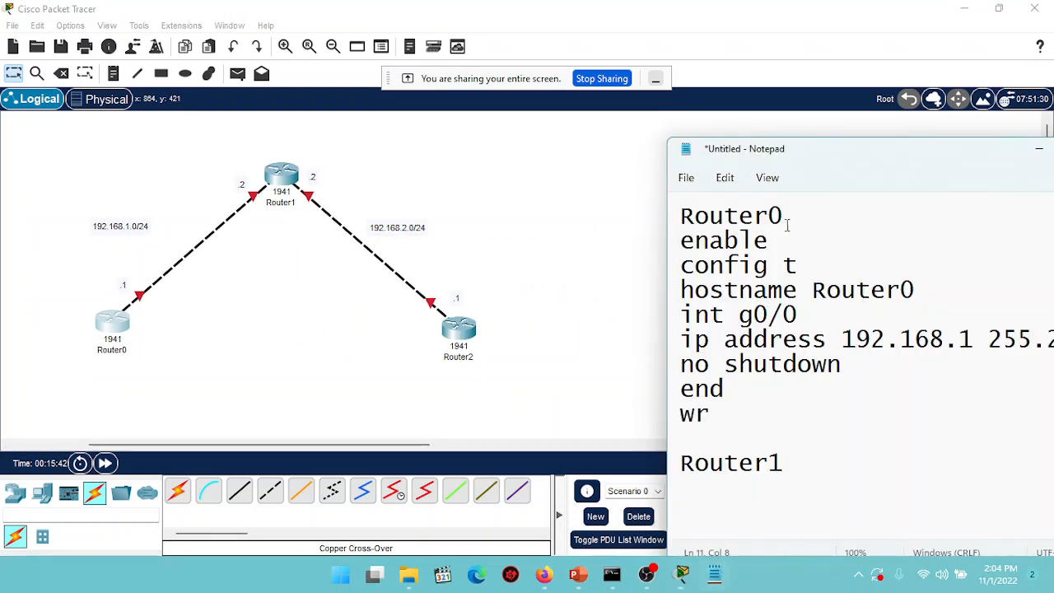
{"action": "left_click_drag", "start_coordinate": [896, 156], "coordinate": [714, 103]}
{"action": "left_click", "coordinate": [945, 211]}
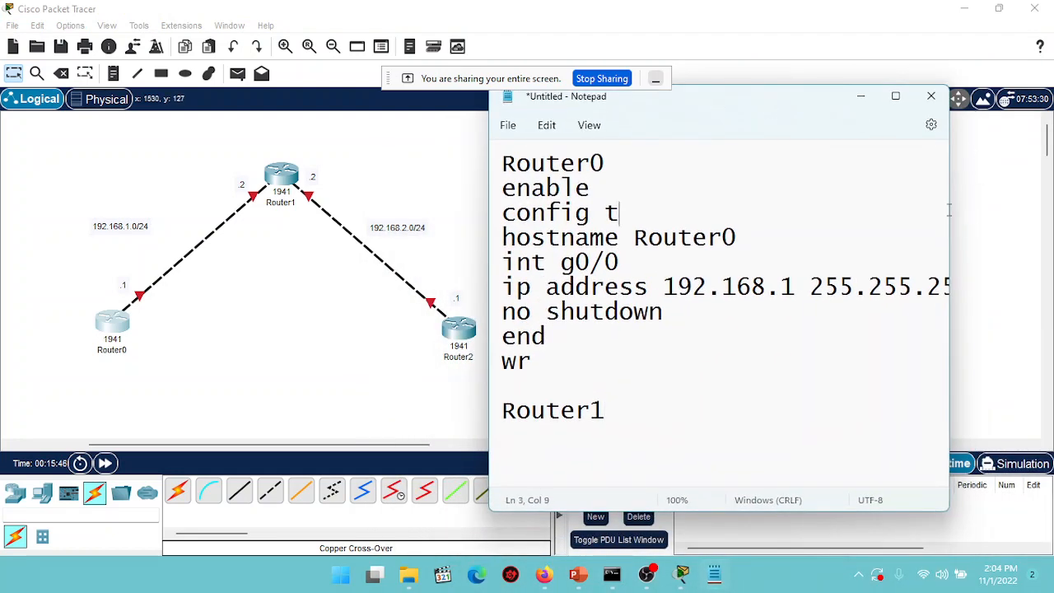
{"action": "left_click_drag", "start_coordinate": [950, 206], "coordinate": [1050, 201]}
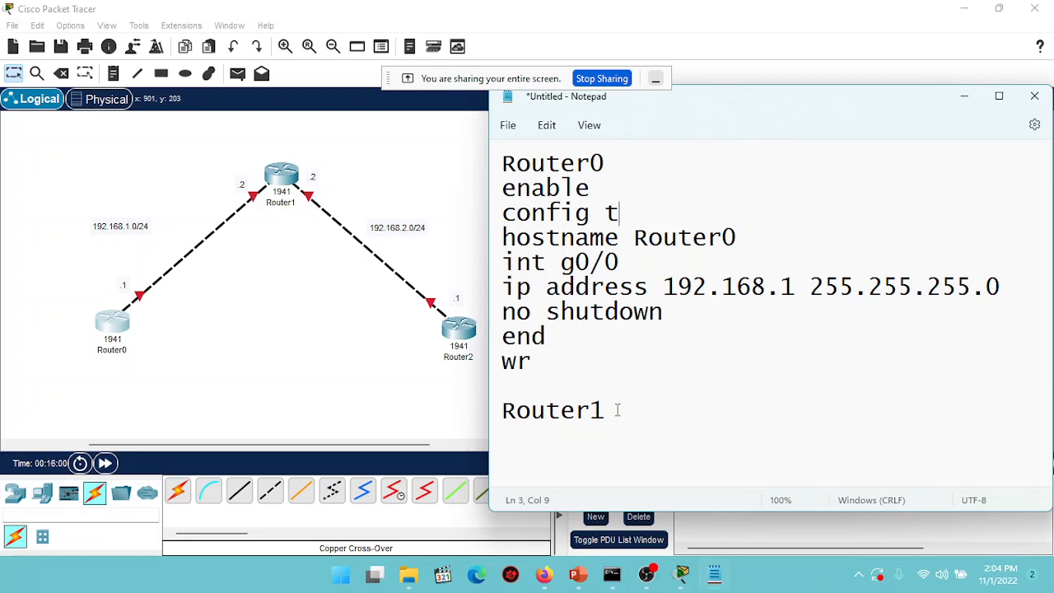
Step: Add several blank lines below the Router1 heading to make room for its commands
{"action": "left_click", "coordinate": [613, 412]}
{"action": "key", "text": "Return"}
{"action": "key", "text": "Return"}
{"action": "key", "text": "Return"}
{"action": "key", "text": "Return"}
{"action": "key", "text": "Return"}
{"action": "key", "text": "Return"}
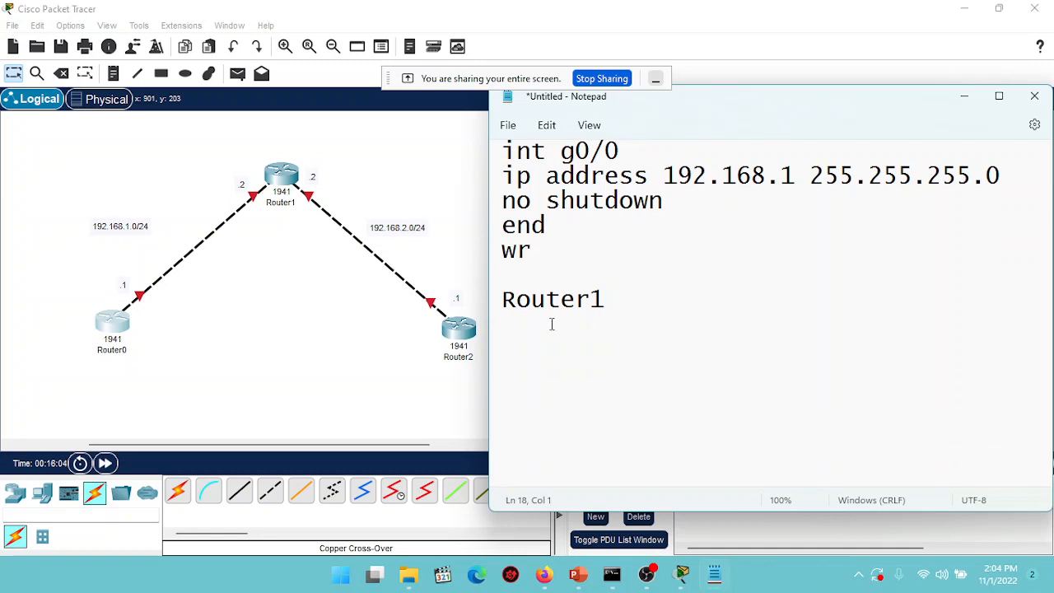
Step: Write the lines enable and config t directly under the Router1 heading
{"action": "type", "text": "i"}
{"action": "key", "text": "BackSpace"}
{"action": "type", "text": "enas"}
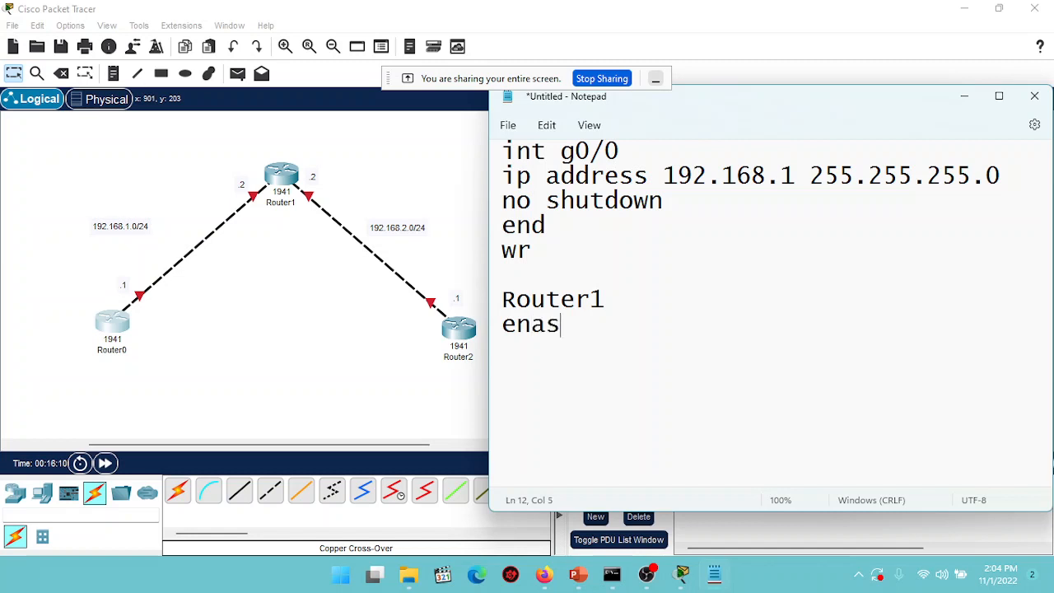
{"action": "key", "text": "BackSpace"}
{"action": "type", "text": "a"}
{"action": "key", "text": "BackSpace"}
{"action": "type", "text": "ble"}
{"action": "key", "text": "Return"}
{"action": "type", "text": "config t"}
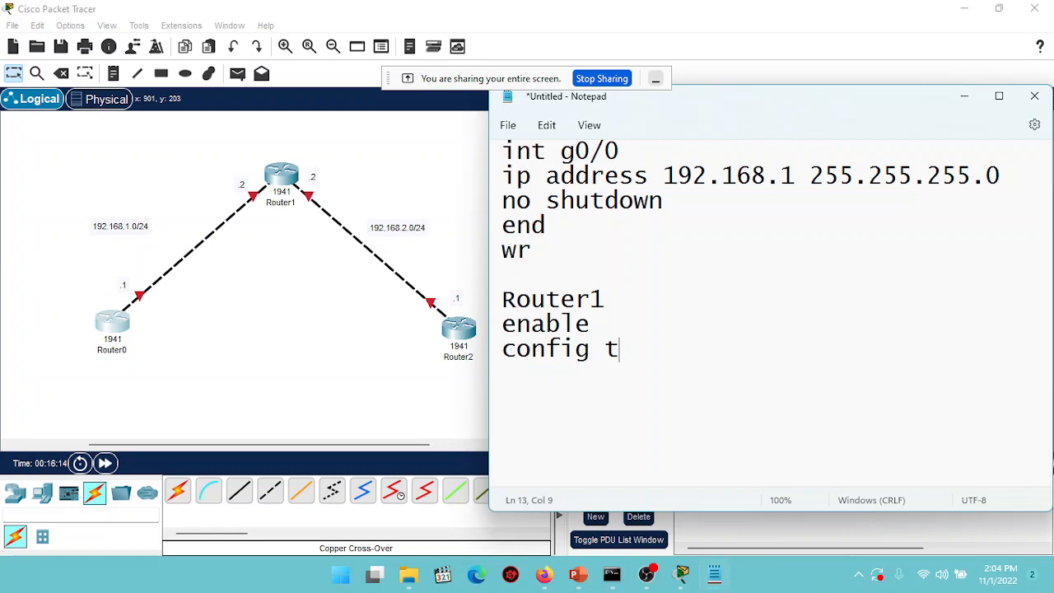
Step: Add the line hostname Router1 below config t in the Router1 block
{"action": "key", "text": "Return"}
{"action": "type", "text": "hoste"}
{"action": "key", "text": "BackSpace"}
{"action": "type", "text": "n"}
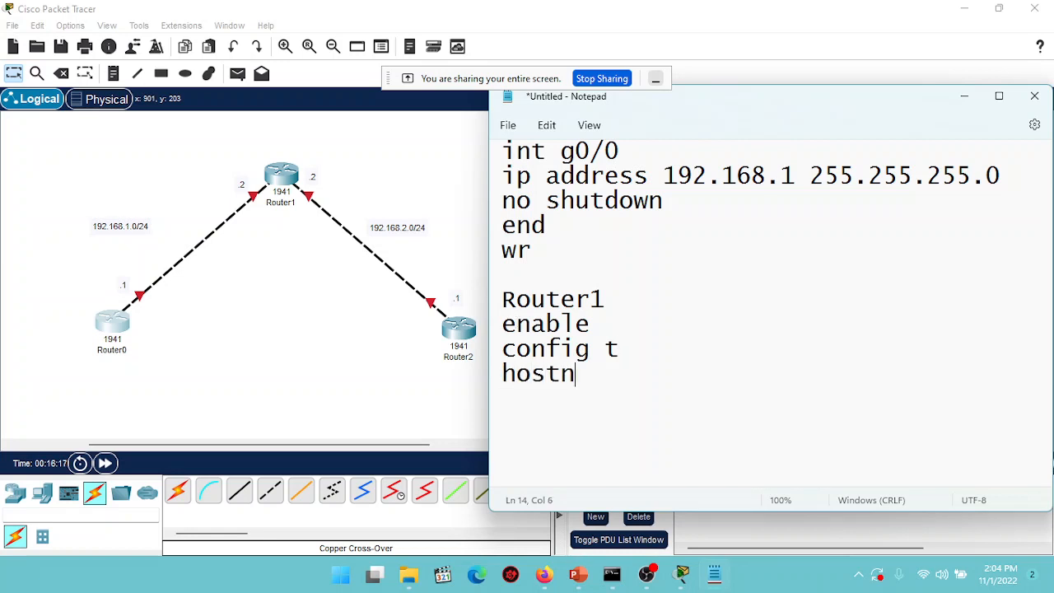
{"action": "type", "text": "ame Router1"}
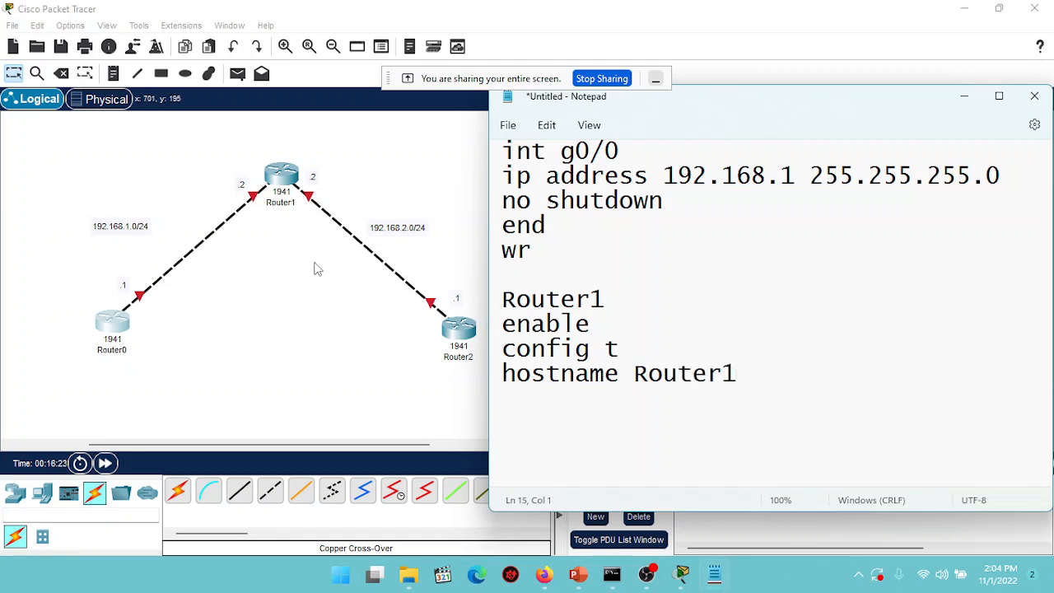
Step: Switch to Packet Tracer to inspect the port names on Router1's two links, and return to Notepad
{"action": "left_click", "coordinate": [314, 269]}
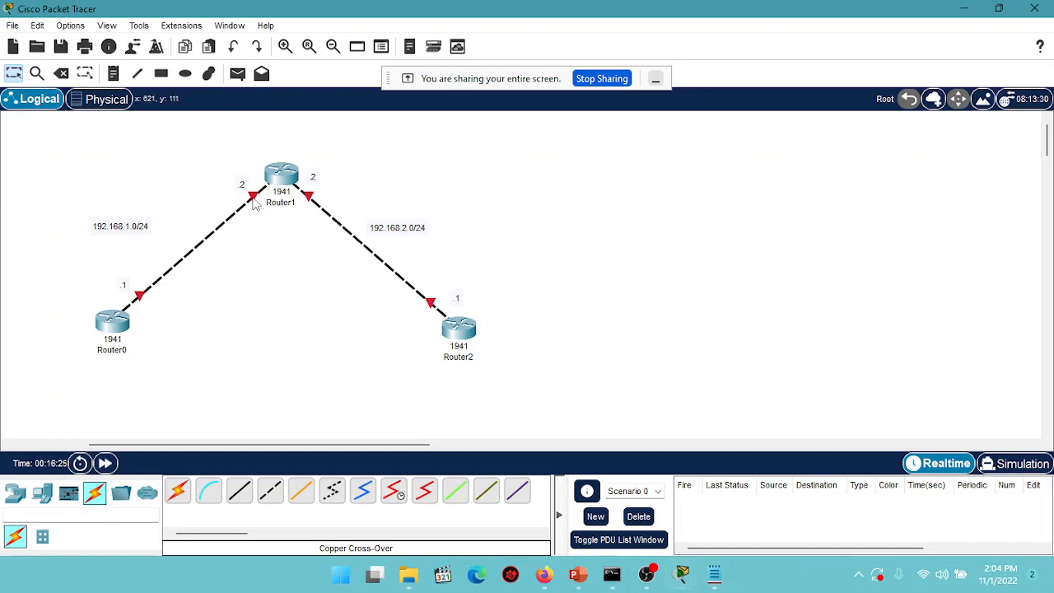
{"action": "mouse_move", "coordinate": [255, 204]}
{"action": "mouse_move", "coordinate": [313, 202]}
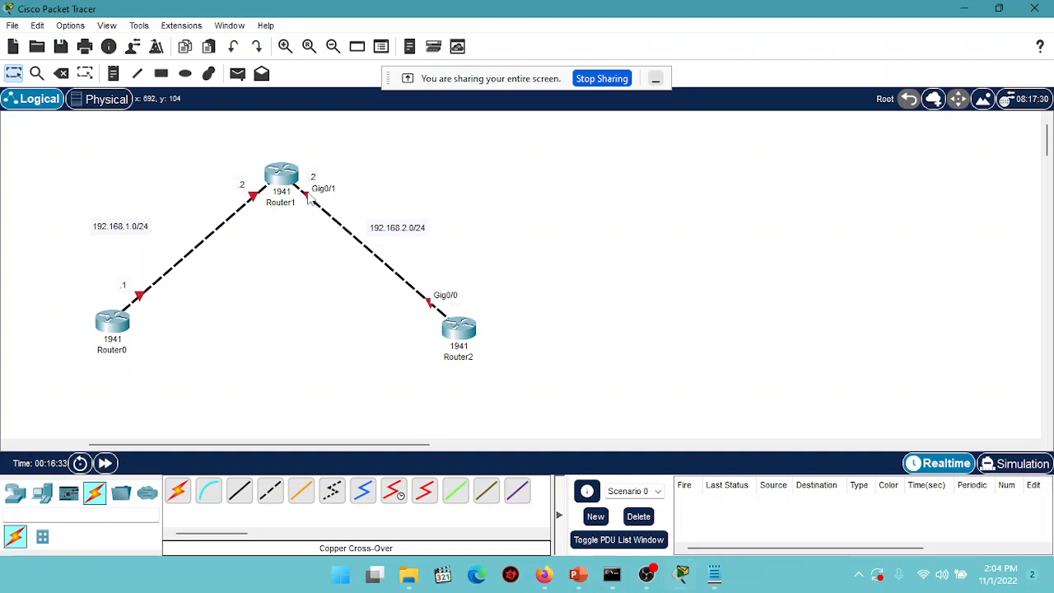
{"action": "left_click", "coordinate": [714, 577]}
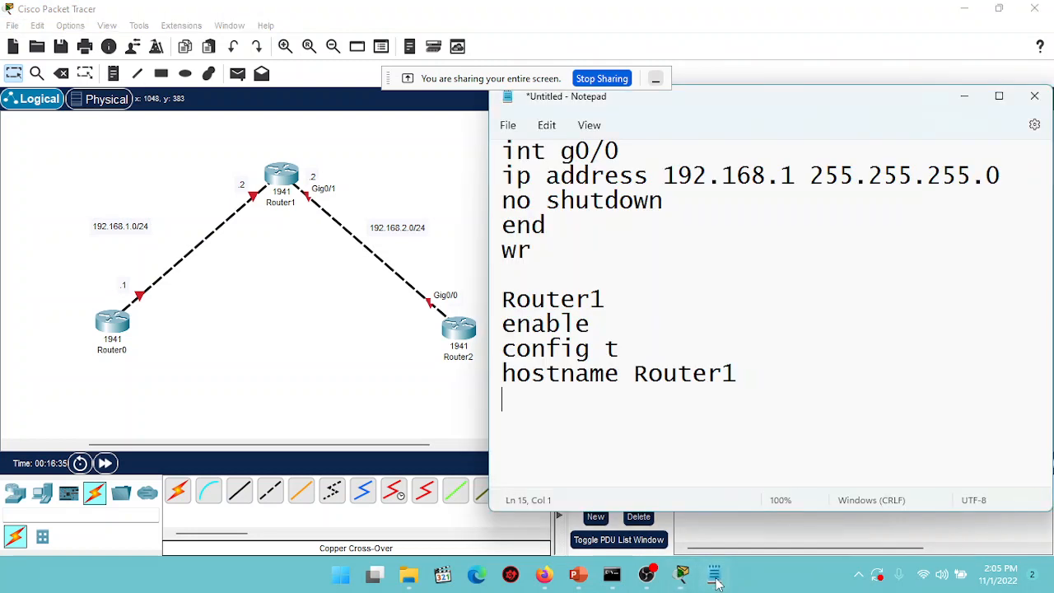
Step: Add the lines int g0/0 and ip address 192.168.1.2 255.255.255.0 to the Router1 block
{"action": "type", "text": "int g"}
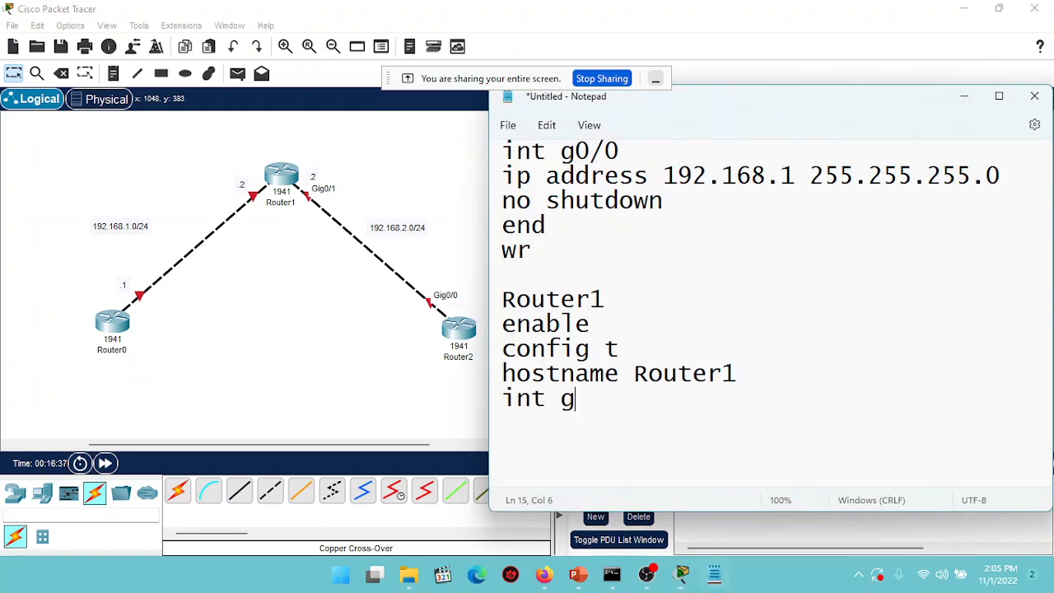
{"action": "type", "text": "0/0"}
{"action": "key", "text": "Return"}
{"action": "type", "text": "ip"}
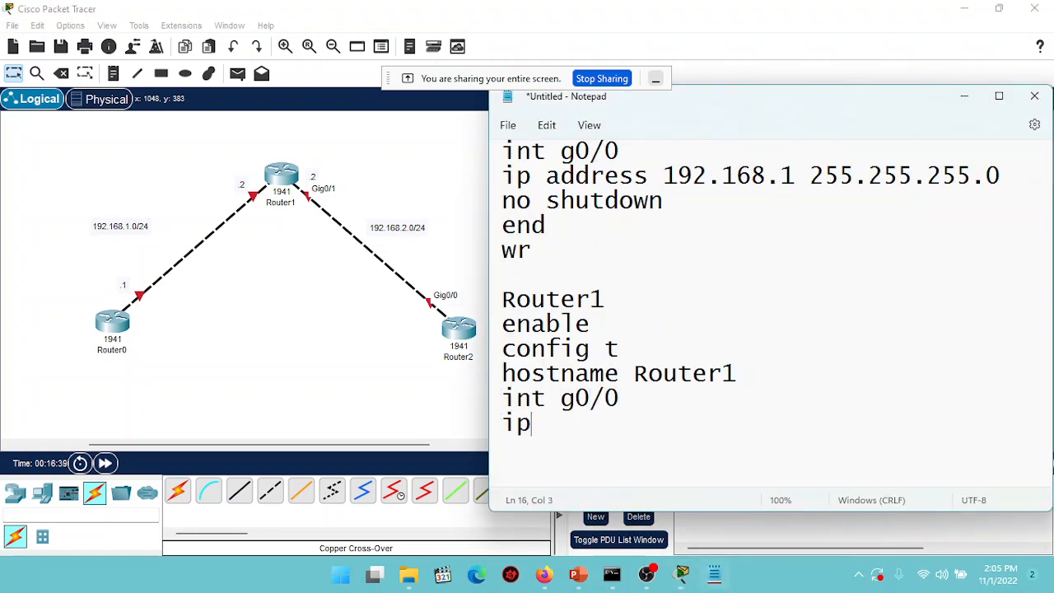
{"action": "type", "text": " address"}
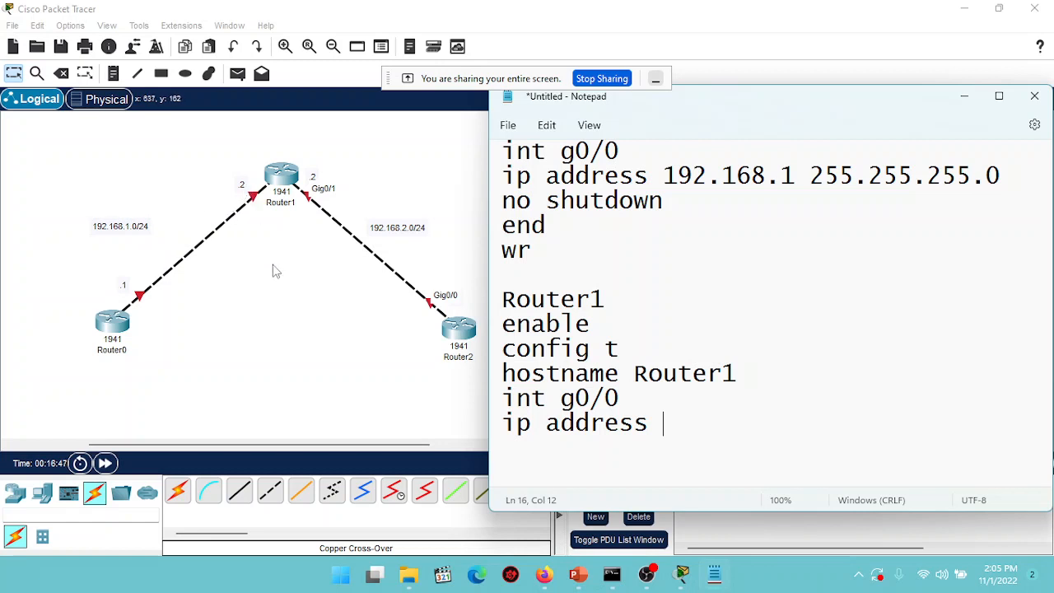
{"action": "type", "text": "192.16"}
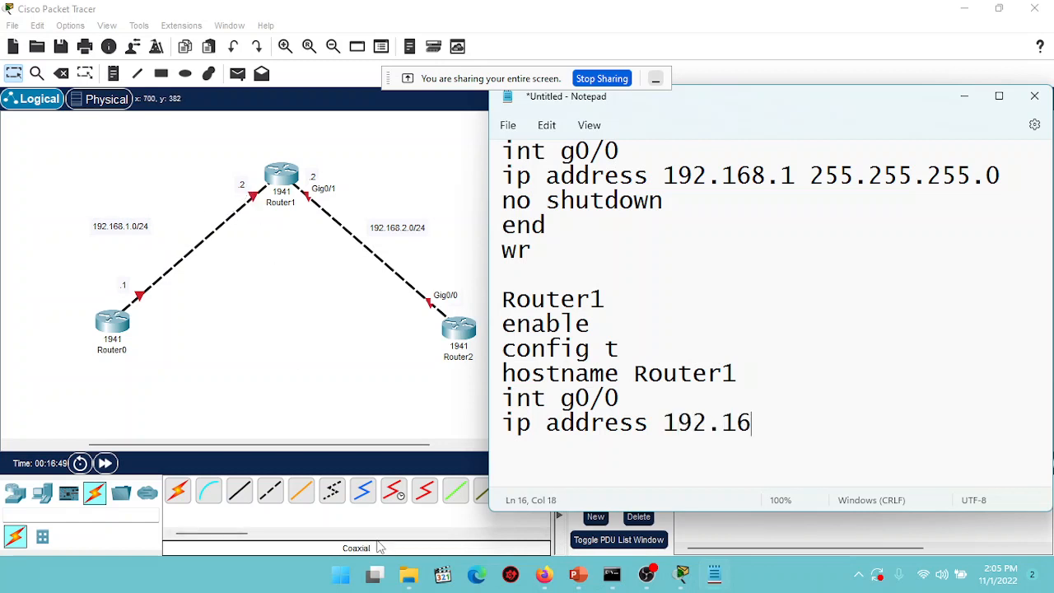
{"action": "type", "text": "8.1"}
{"action": "type", "text": ".2 2"}
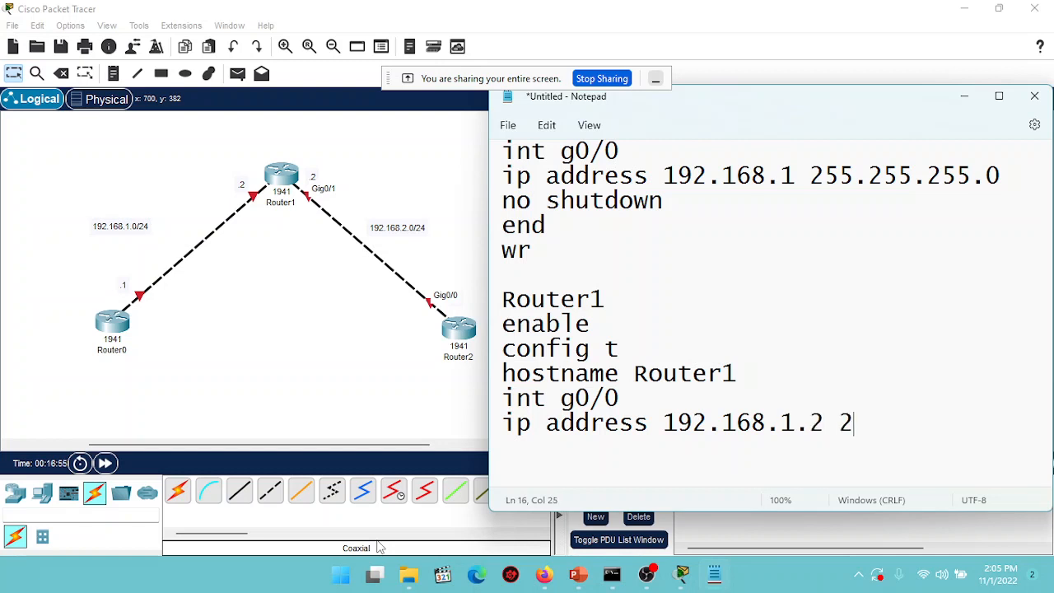
{"action": "type", "text": "55.255."}
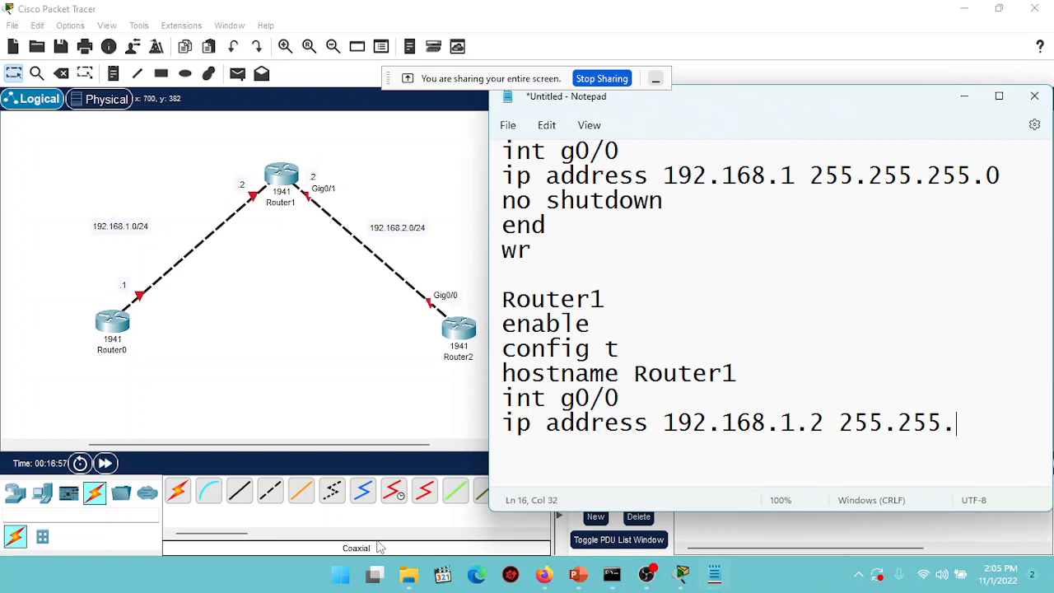
{"action": "type", "text": "255.0"}
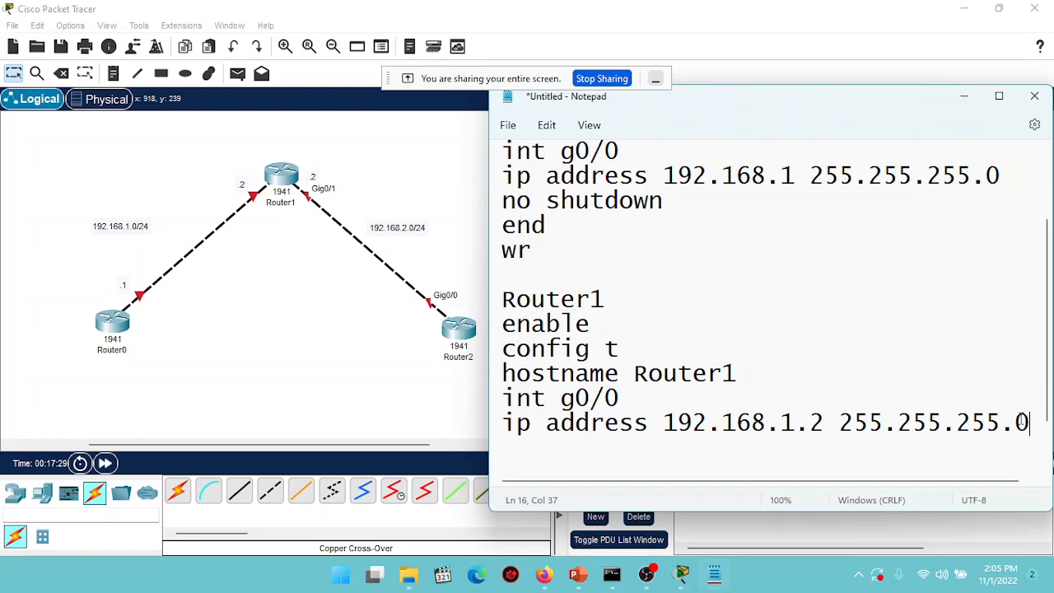
Step: Add a no shutdown line for interface g0/0 in the Router1 block
{"action": "key", "text": "Return"}
{"action": "left_click_drag", "start_coordinate": [1047, 378], "coordinate": [1048, 444]}
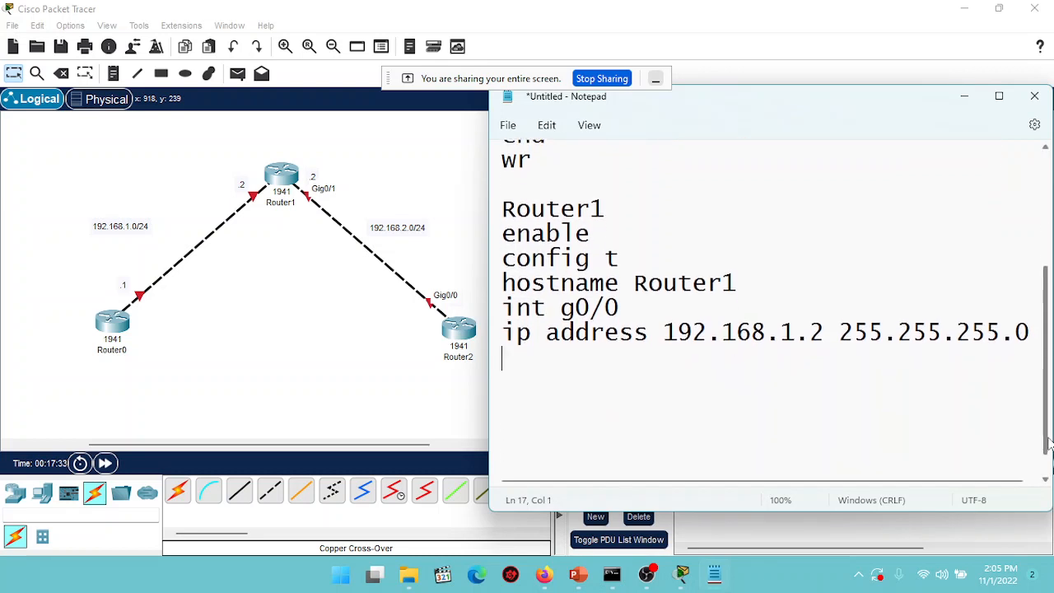
{"action": "type", "text": "no shut"}
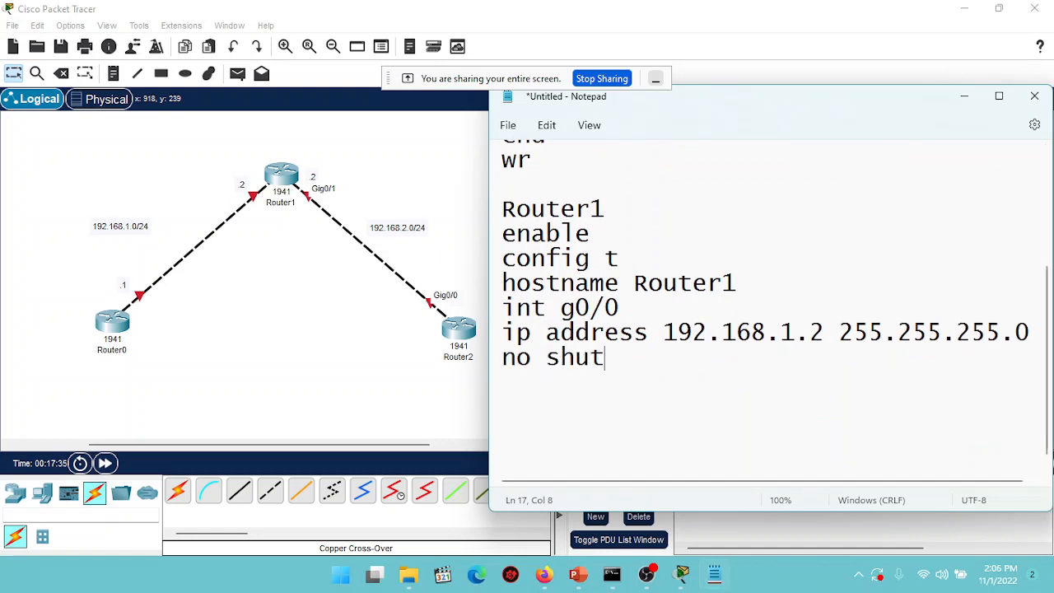
{"action": "type", "text": "down"}
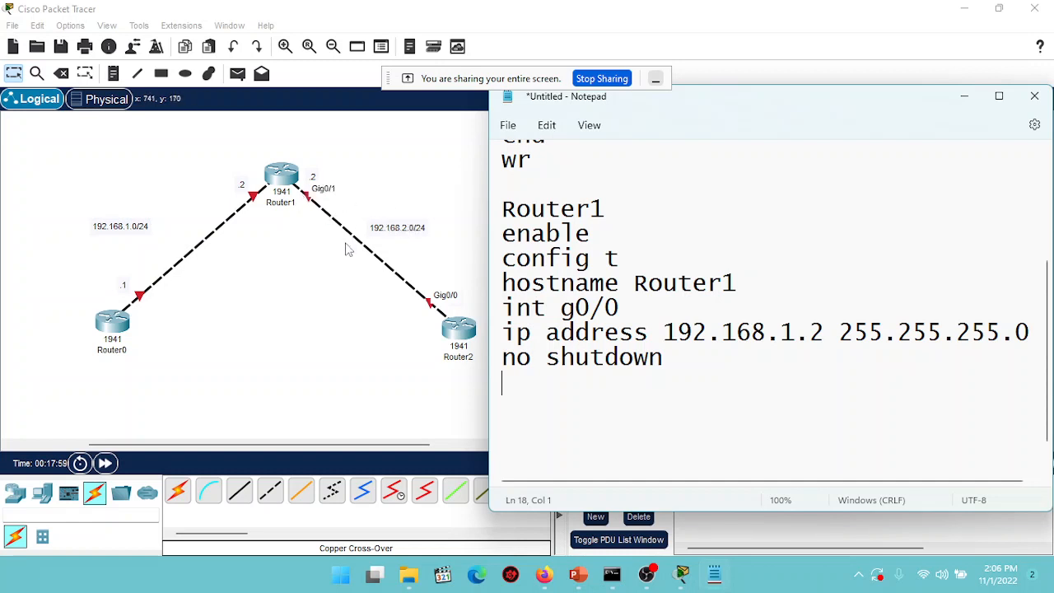
Step: Add the lines int g0/1 and ip address 192.168.2.2 255.255.255.0 to the Router1 block
{"action": "type", "text": "int g0"}
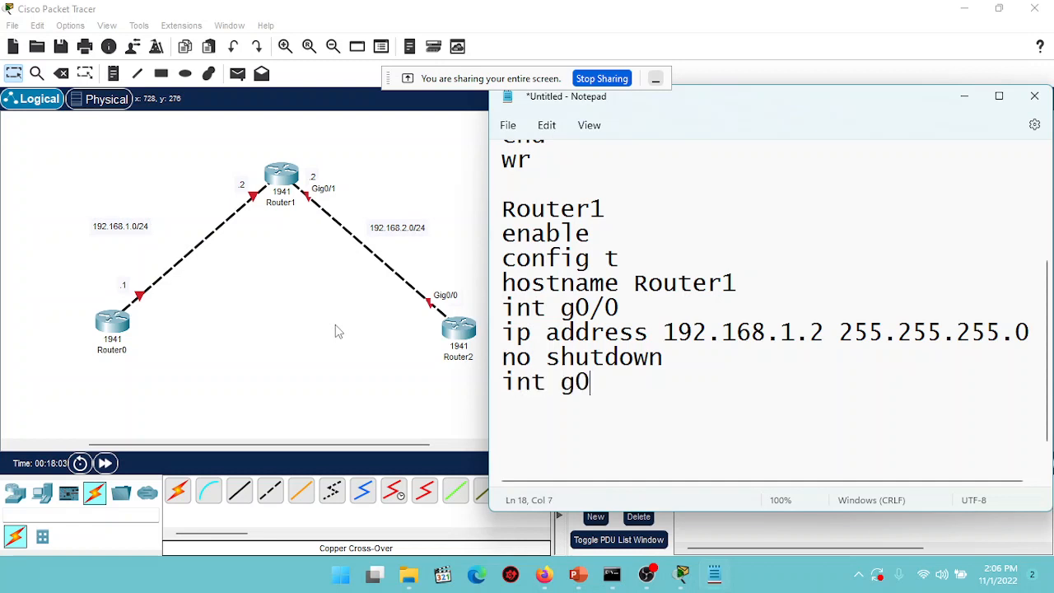
{"action": "type", "text": "/1"}
{"action": "key", "text": "Return"}
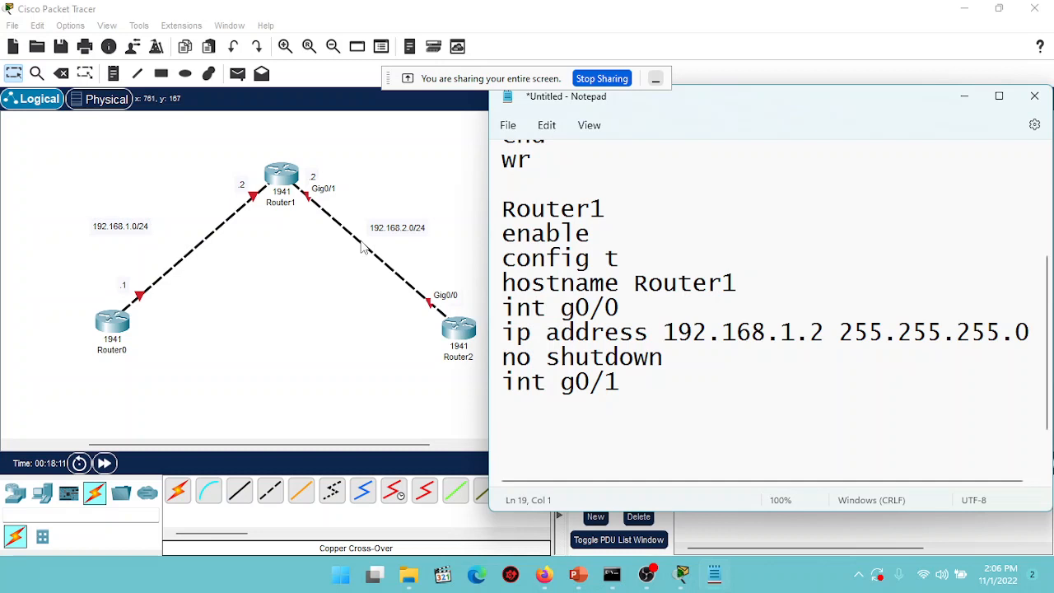
{"action": "type", "text": "ip address "}
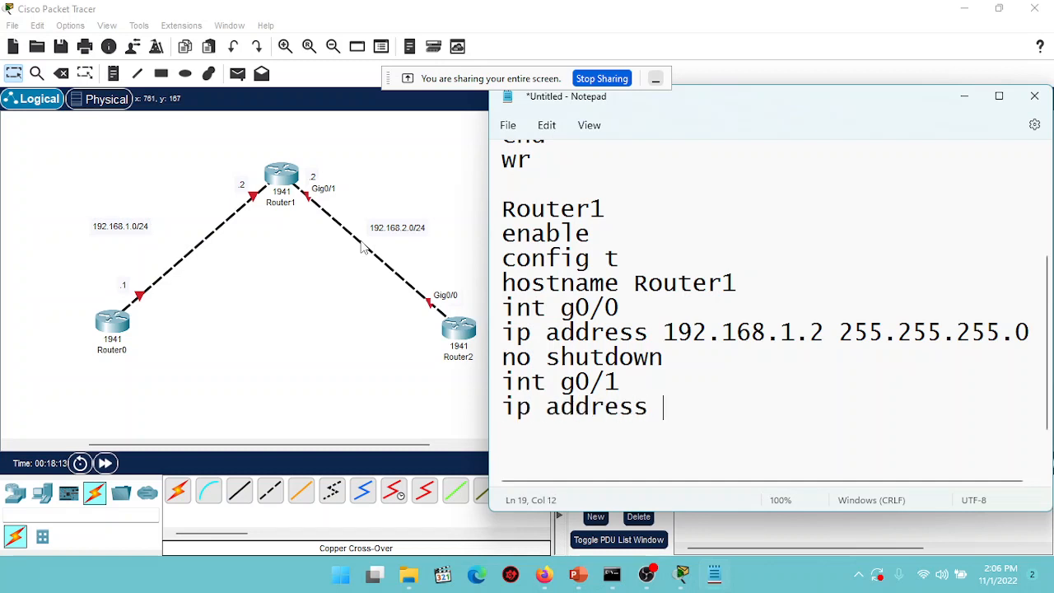
{"action": "type", "text": "192.168"}
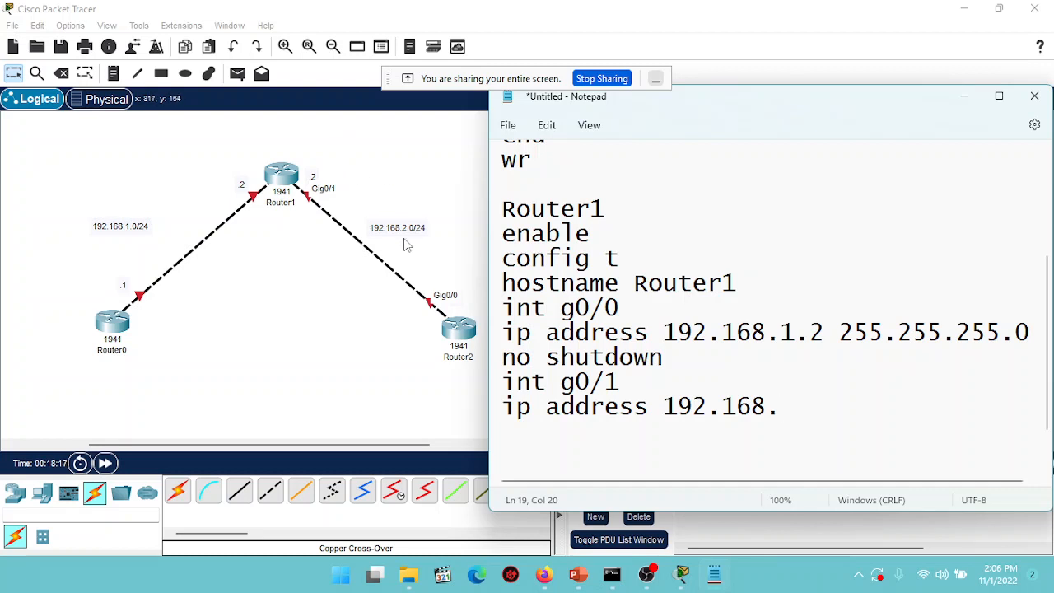
{"action": "type", "text": ".2.2 255.2"}
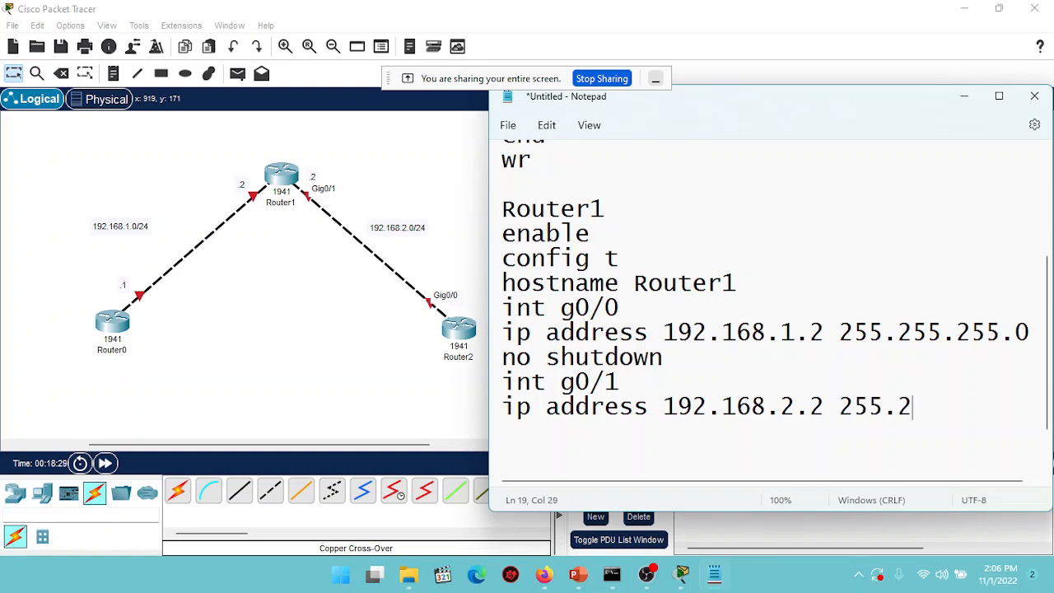
{"action": "type", "text": "55.255.0"}
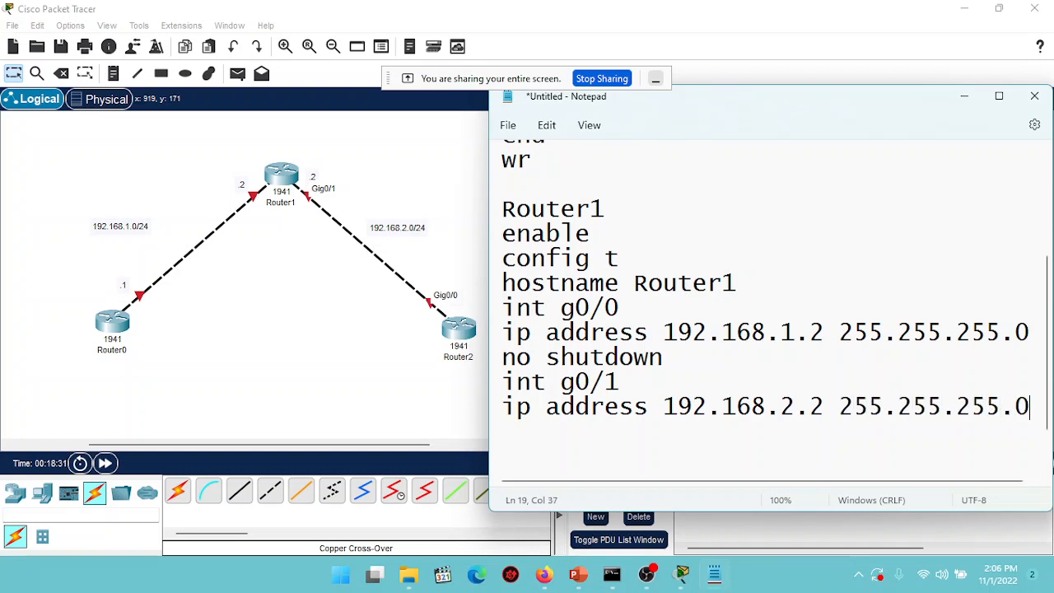
Step: Finish the Router1 block with the lines no shutdown, end and wr
{"action": "key", "text": "Return"}
{"action": "type", "text": "no"}
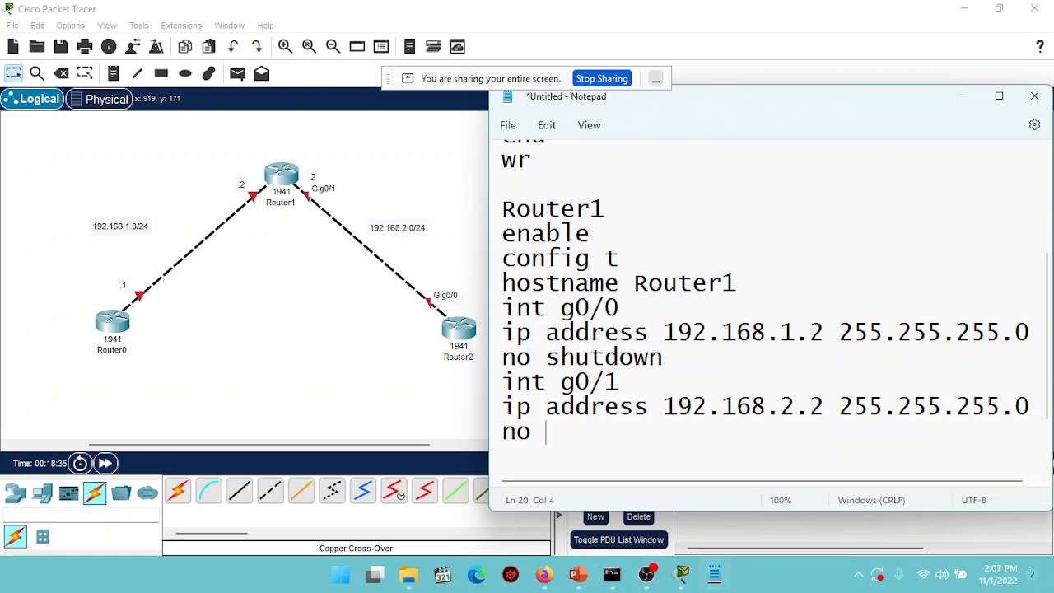
{"action": "type", "text": " shutdown"}
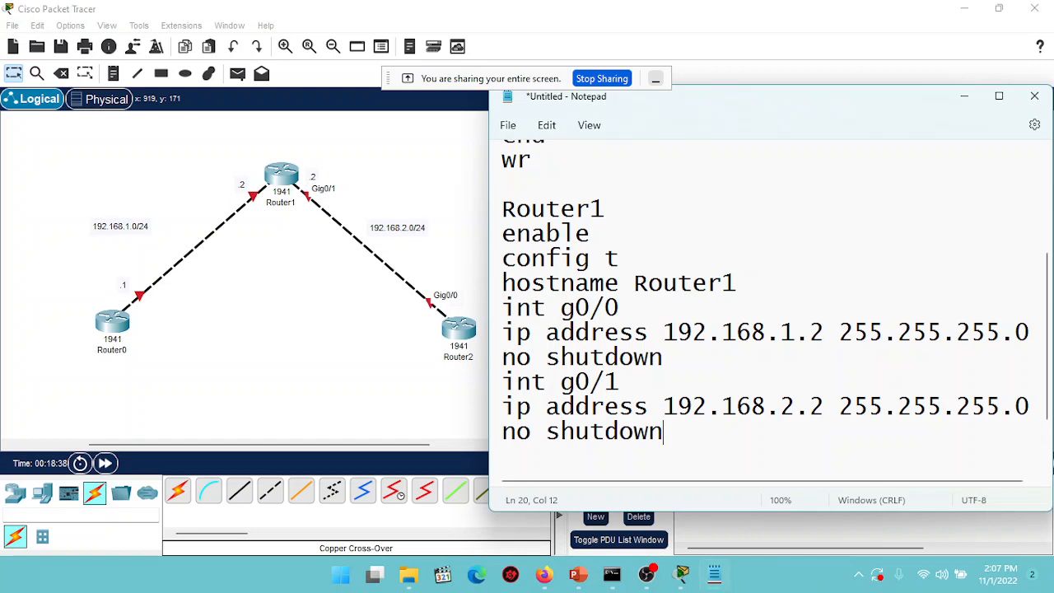
{"action": "key", "text": "Return"}
{"action": "type", "text": "end"}
{"action": "key", "text": "Return"}
{"action": "type", "text": "wr"}
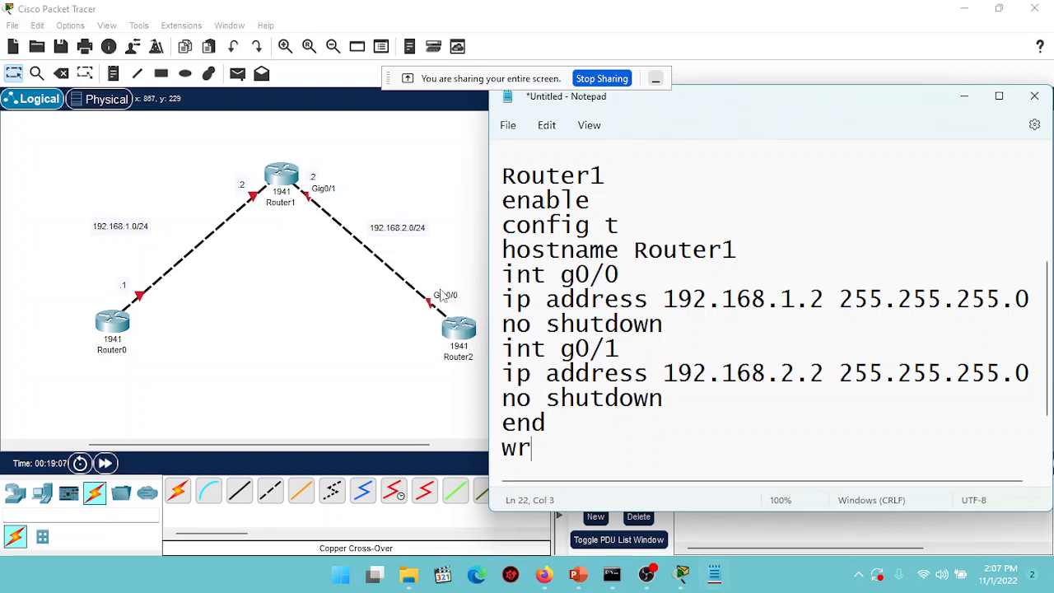
Step: Add a ROUTER2 heading after a blank line below the Router1 block
{"action": "key", "text": "Return"}
{"action": "key", "text": "Return"}
{"action": "key", "text": "Return"}
{"action": "key", "text": "Return"}
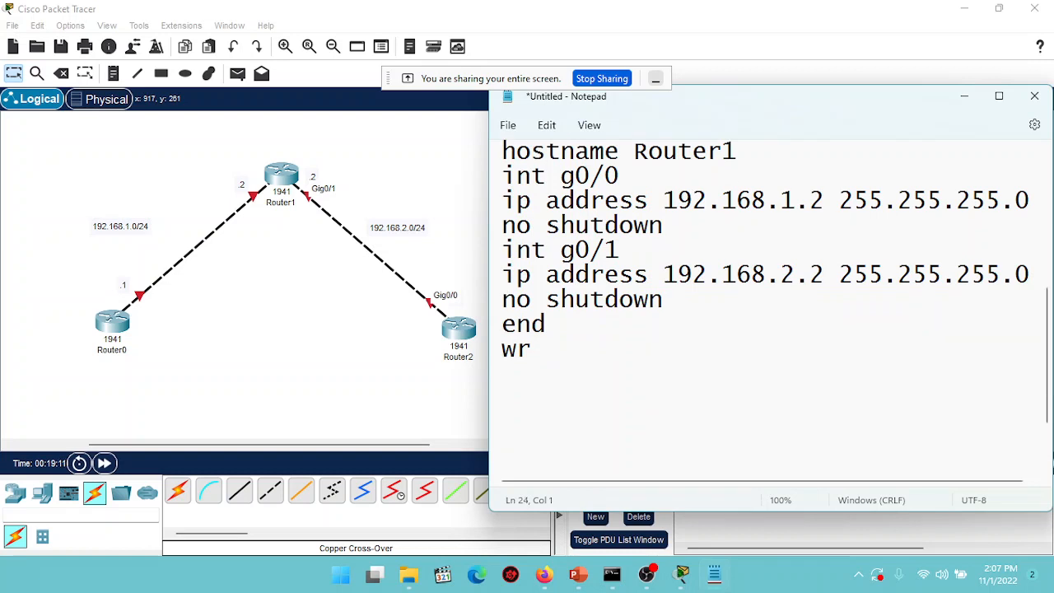
{"action": "type", "text": "ROUTE"}
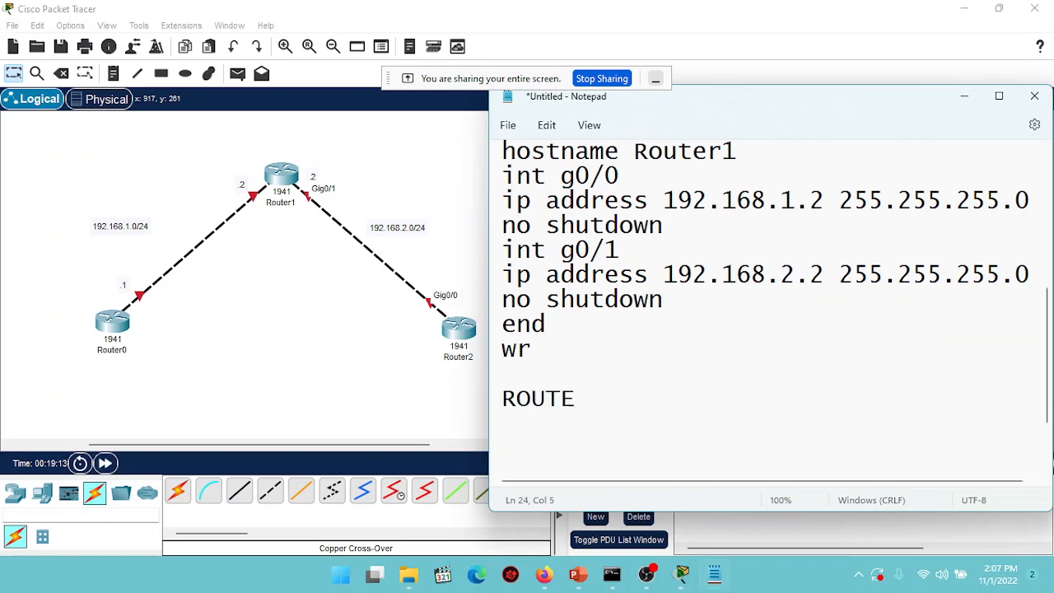
{"action": "type", "text": "R2"}
Step: Write the lines enable and config t under the ROUTER2 heading
{"action": "key", "text": "Return"}
{"action": "type", "text": "enable"}
{"action": "key", "text": "BackSpace"}
{"action": "key", "text": "BackSpace"}
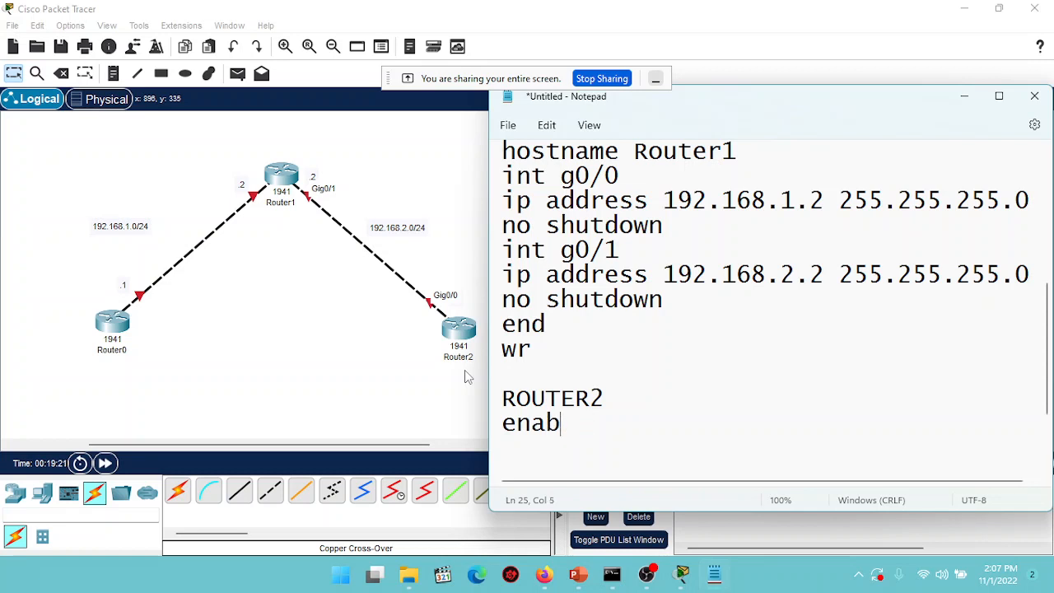
{"action": "type", "text": "le"}
{"action": "key", "text": "Return"}
{"action": "type", "text": "config t"}
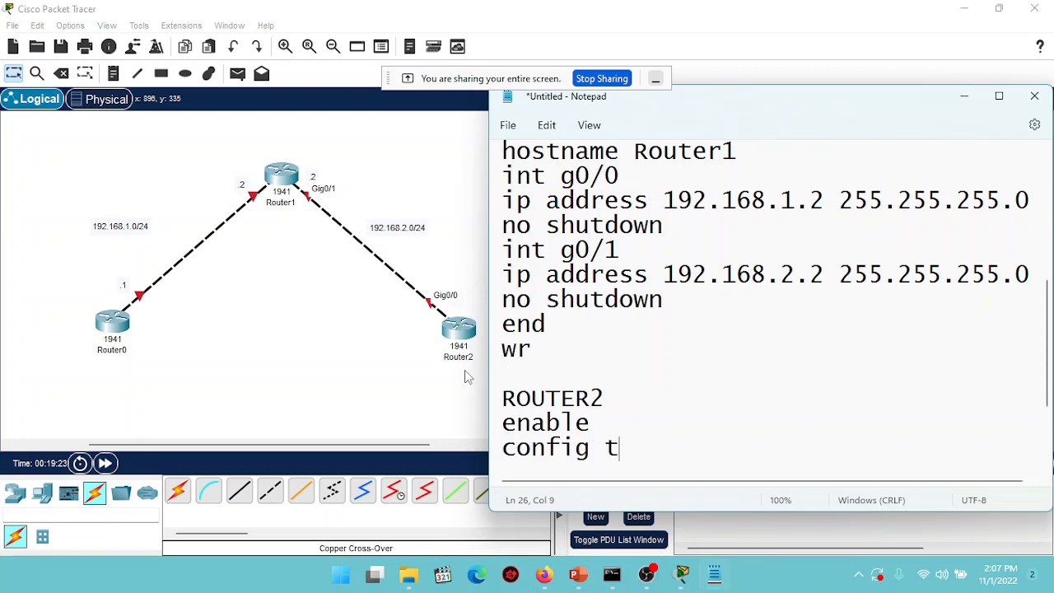
Step: Add the line hostname Router2 to the ROUTER2 block and start a new line
{"action": "key", "text": "Return"}
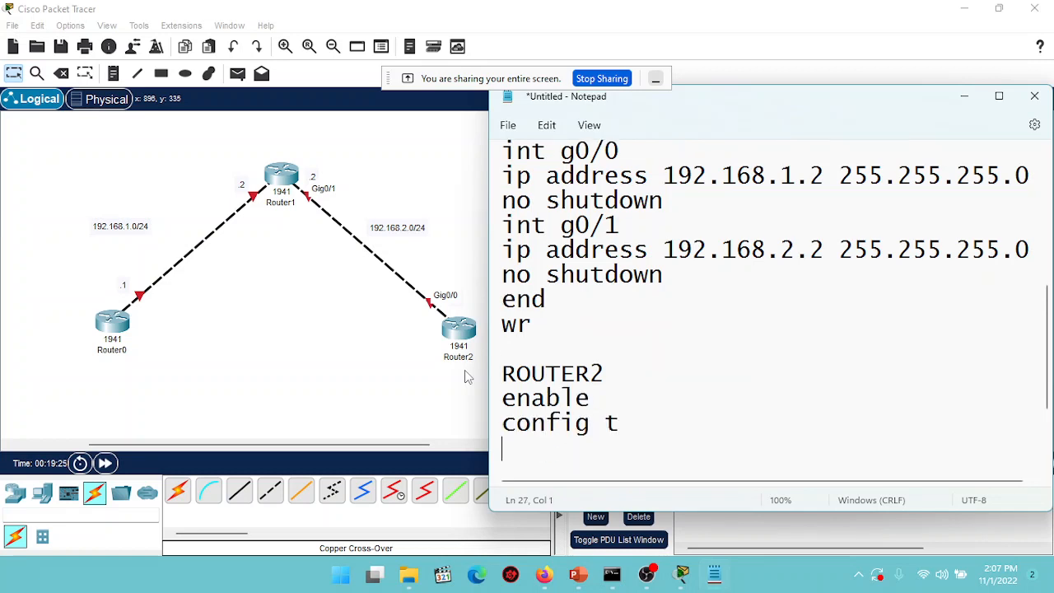
{"action": "type", "text": "hostname "}
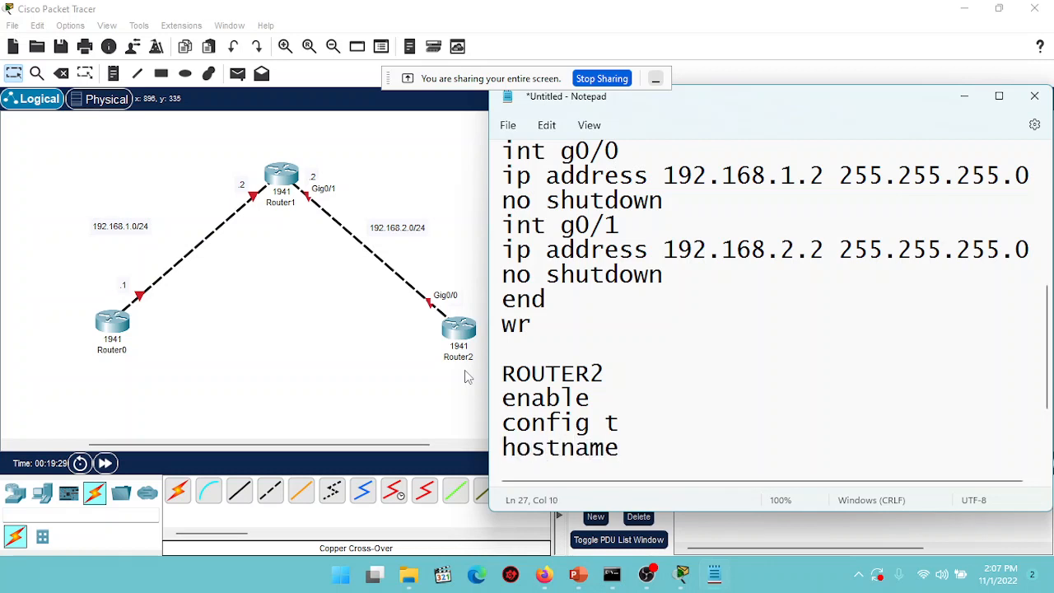
{"action": "type", "text": "Router2"}
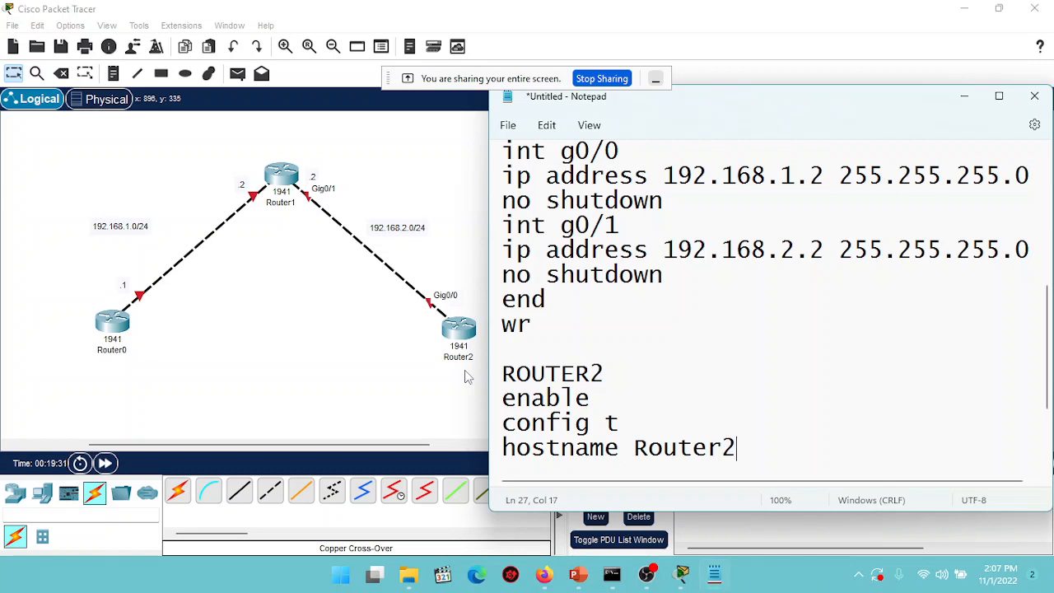
{"action": "key", "text": "Return"}
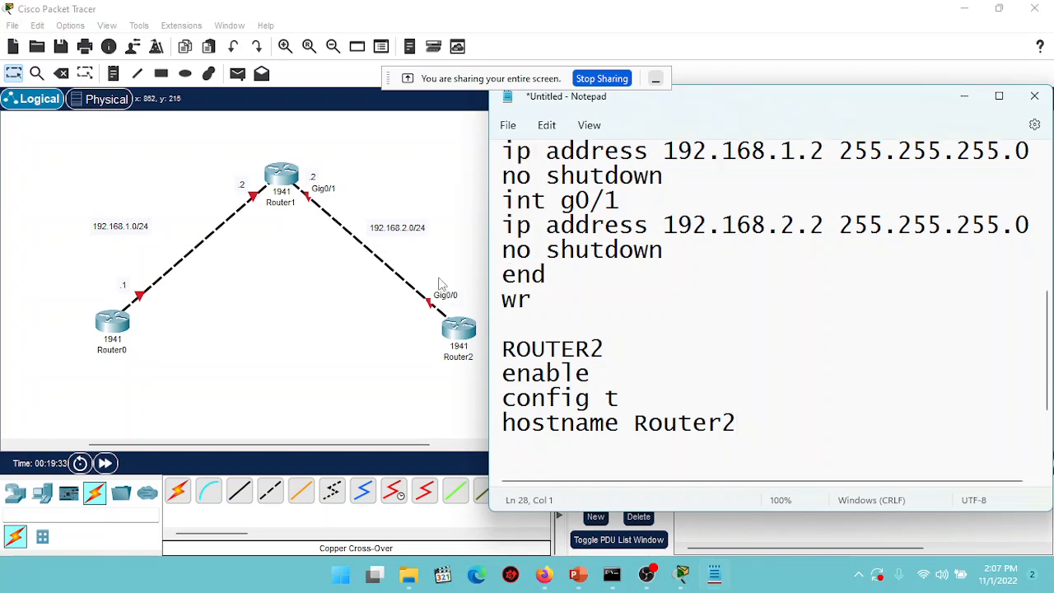
Step: Add the lines int g0/0 and ip address 192.168.2.1 255.255.255.0 to the ROUTER2 block
{"action": "type", "text": "int g0/0"}
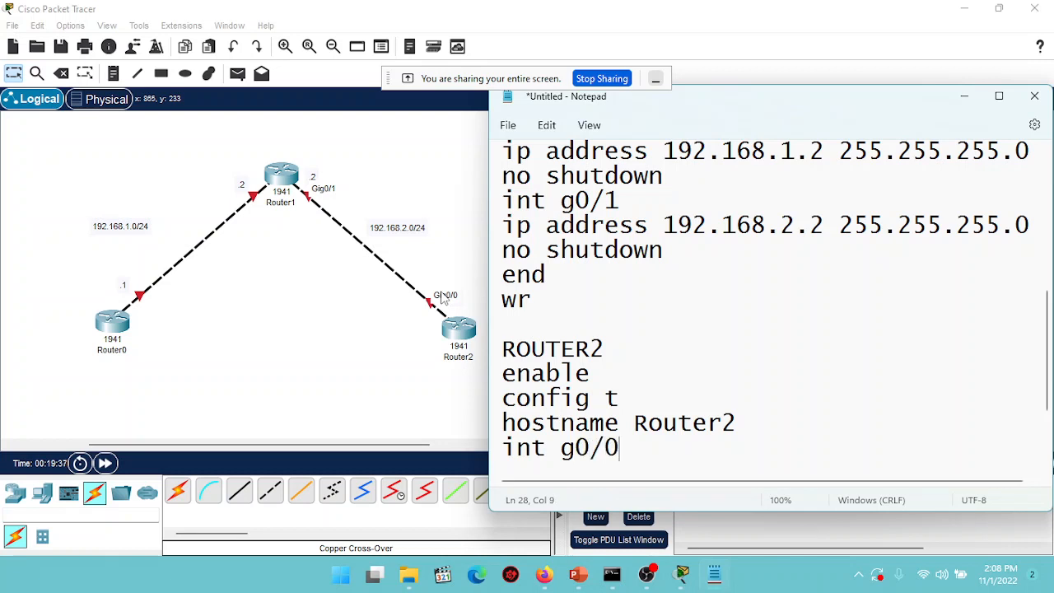
{"action": "key", "text": "Return"}
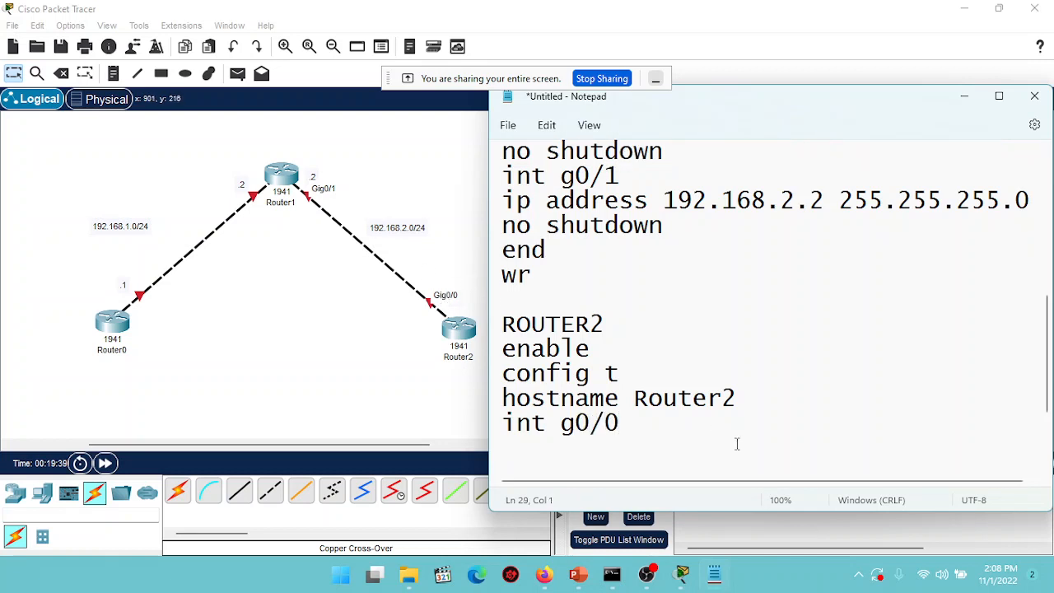
{"action": "type", "text": "ip add"}
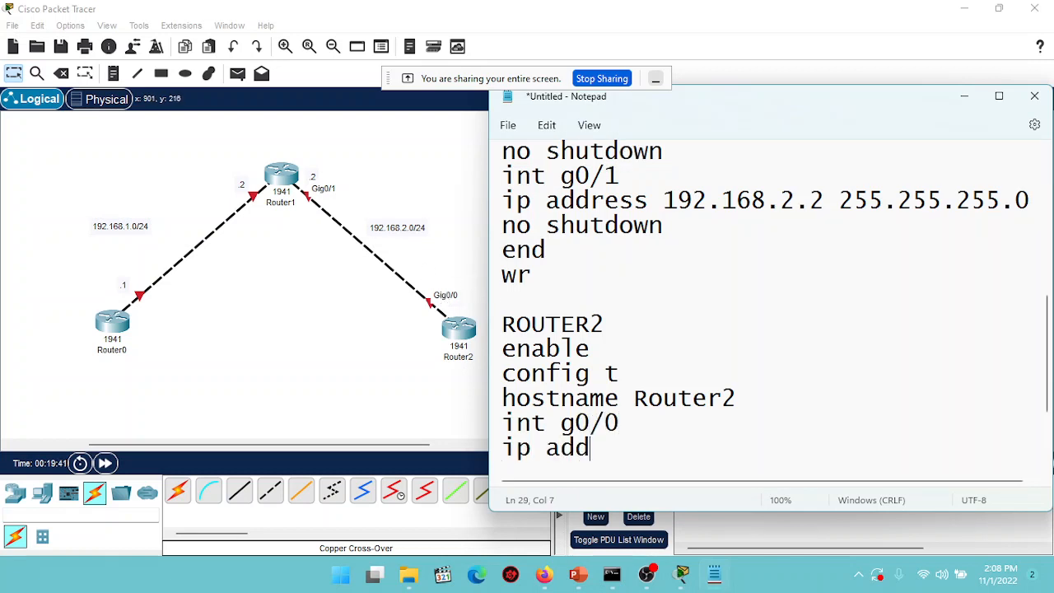
{"action": "type", "text": "ress"}
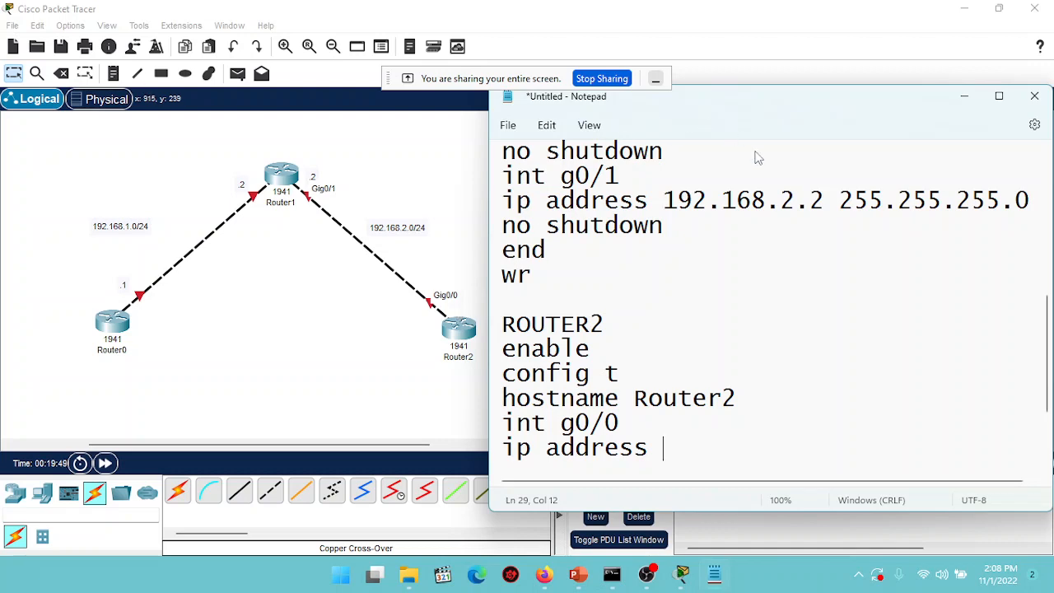
{"action": "left_click_drag", "start_coordinate": [746, 95], "coordinate": [765, 125]}
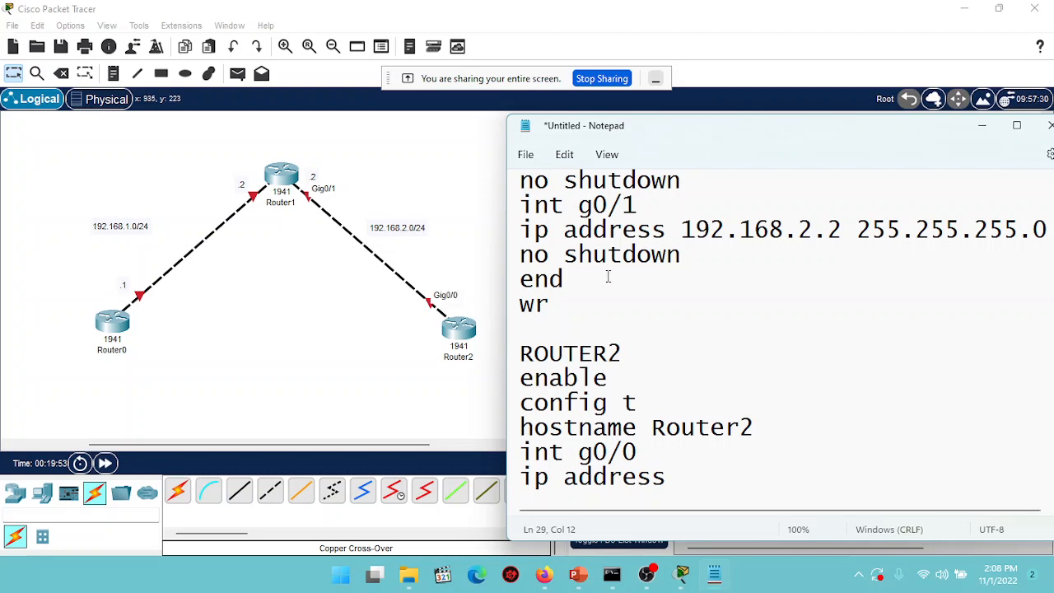
{"action": "type", "text": "192.168"}
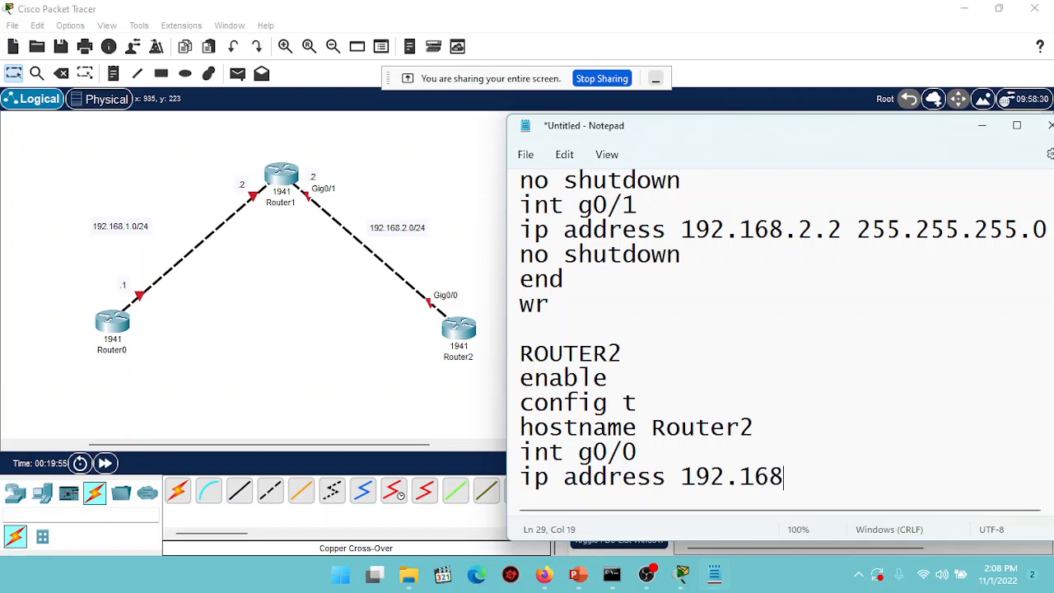
{"action": "type", "text": ".2.1"}
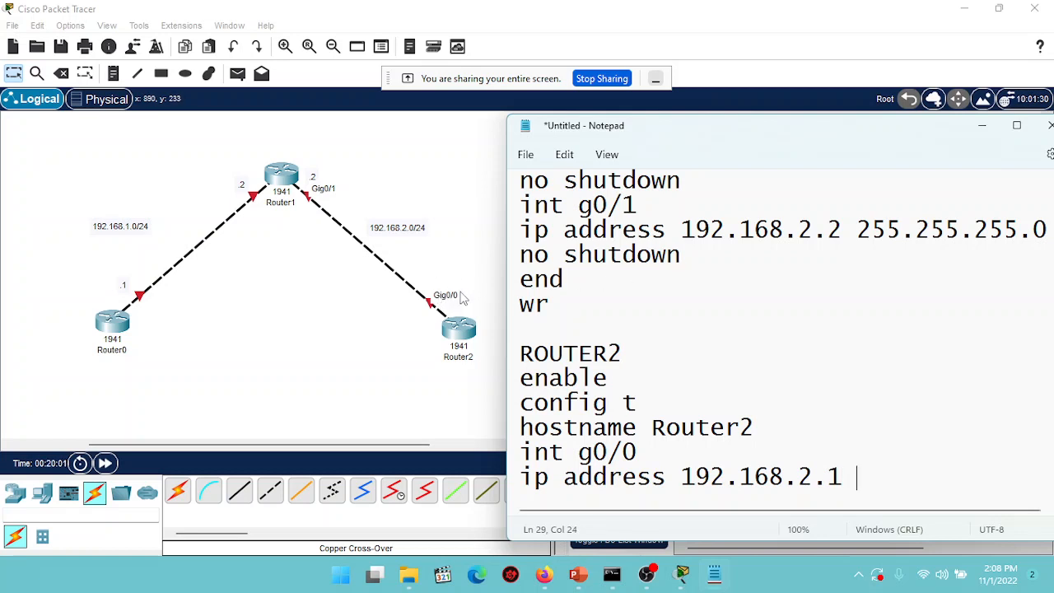
{"action": "type", "text": " 255.255."}
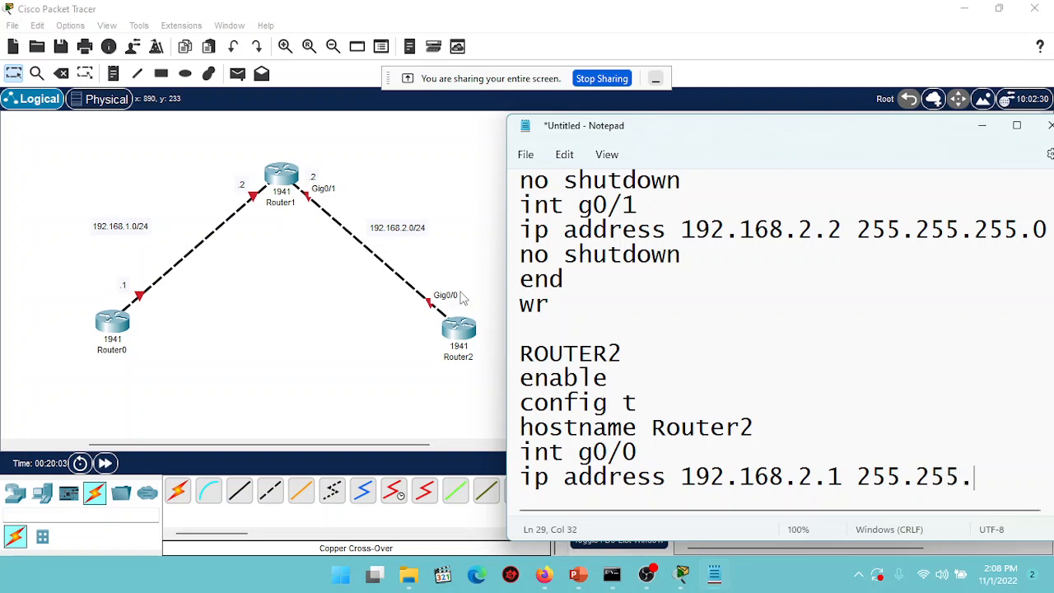
{"action": "type", "text": "255.0"}
{"action": "key", "text": "Return"}
Step: Finish the ROUTER2 block with the lines no shutdown, end and wr
{"action": "type", "text": "no sh"}
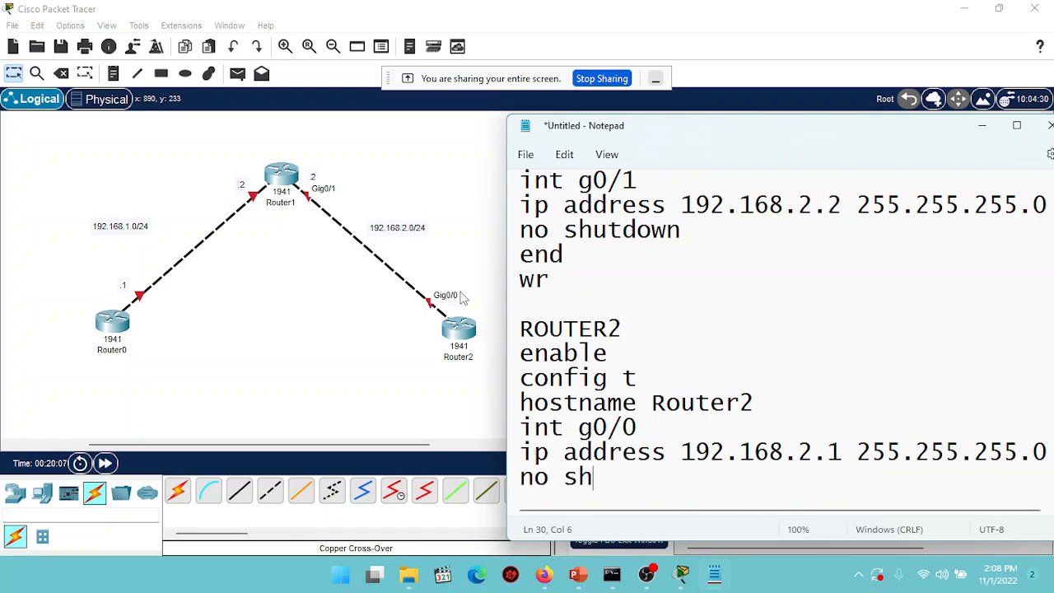
{"action": "type", "text": "utdown"}
{"action": "key", "text": "Return"}
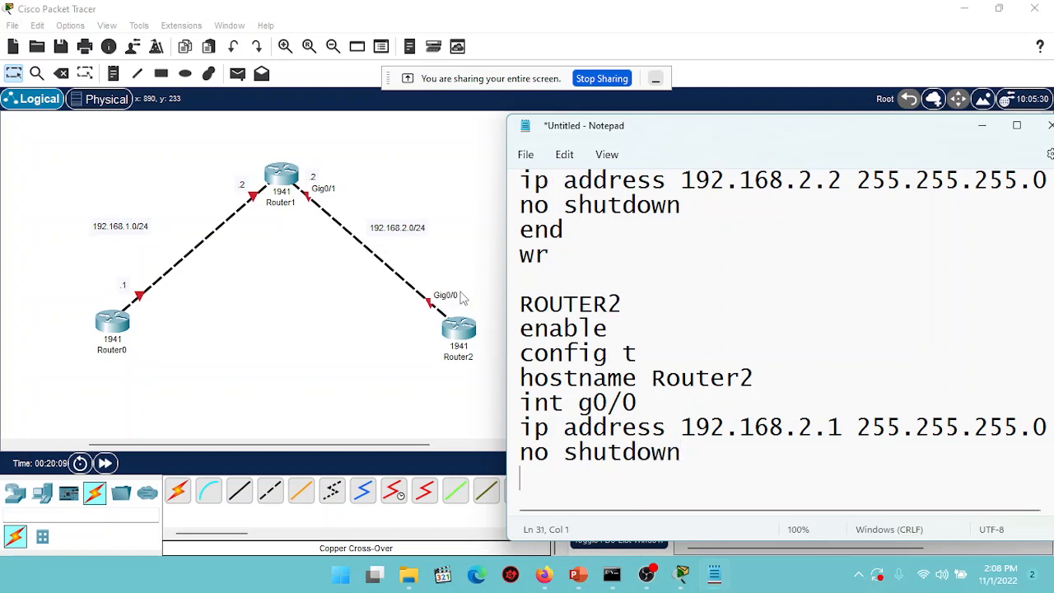
{"action": "type", "text": "end"}
{"action": "key", "text": "Return"}
{"action": "type", "text": "wr"}
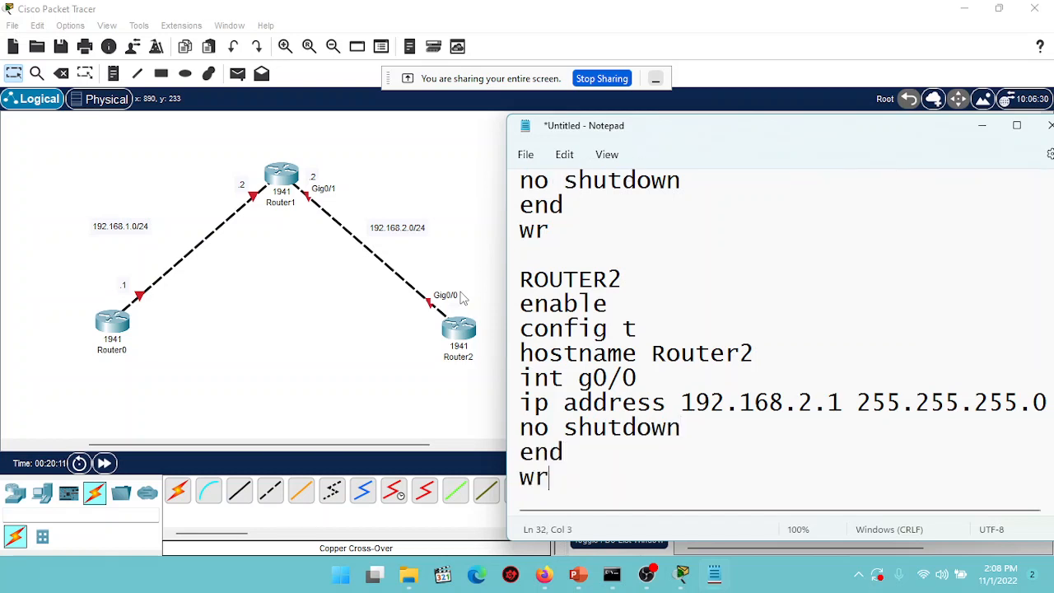
{"action": "key", "text": "Return"}
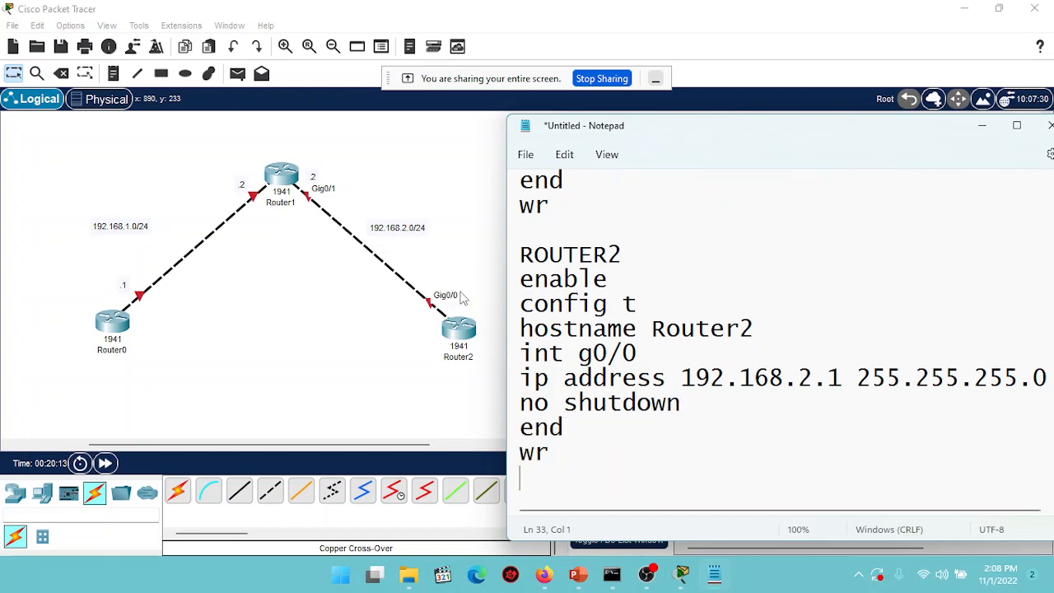
Step: Copy the ROUTER2 commands from enable through wr, without the heading
{"action": "left_click_drag", "start_coordinate": [524, 280], "coordinate": [579, 452]}
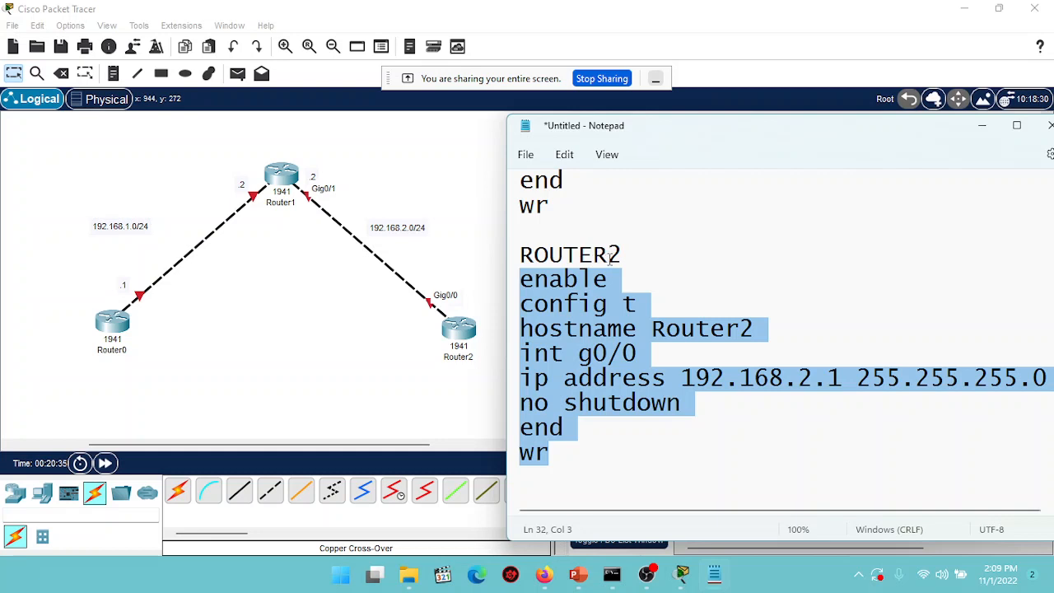
{"action": "right_click", "coordinate": [541, 283]}
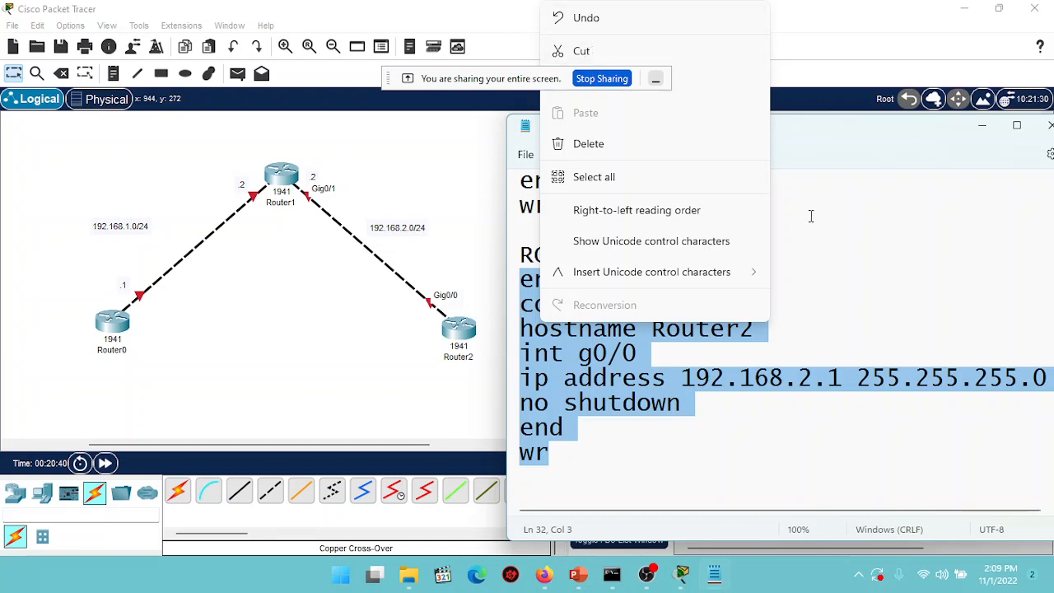
{"action": "left_click_drag", "start_coordinate": [897, 128], "coordinate": [889, 187]}
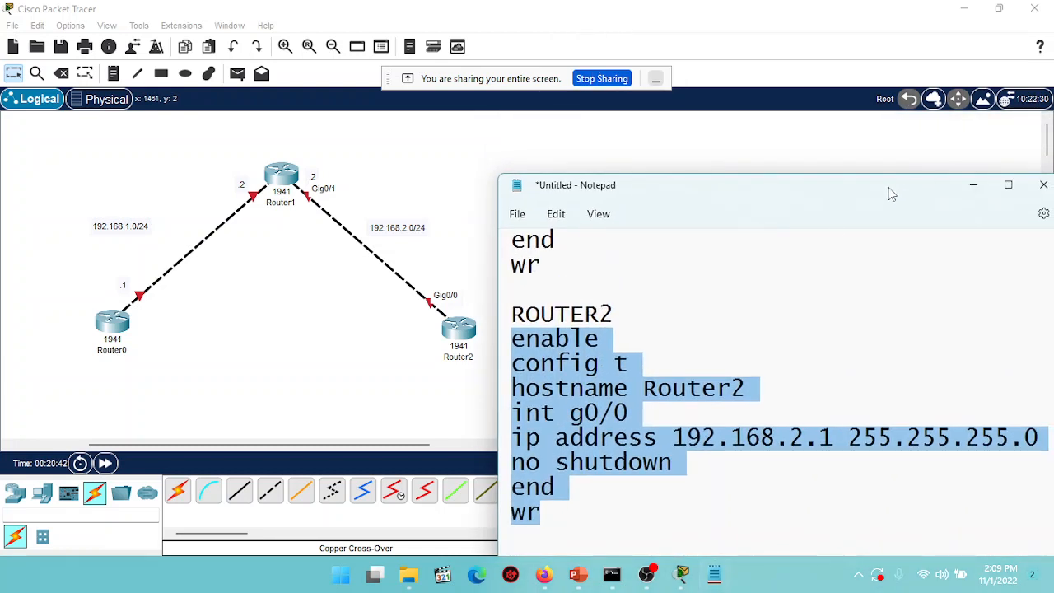
{"action": "right_click", "coordinate": [572, 366]}
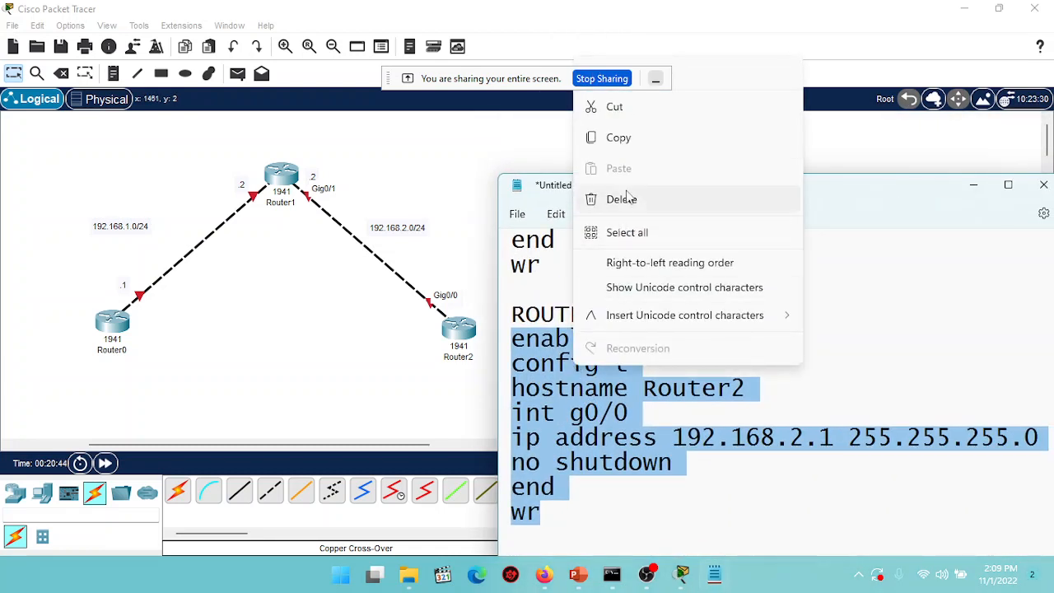
{"action": "left_click", "coordinate": [624, 136]}
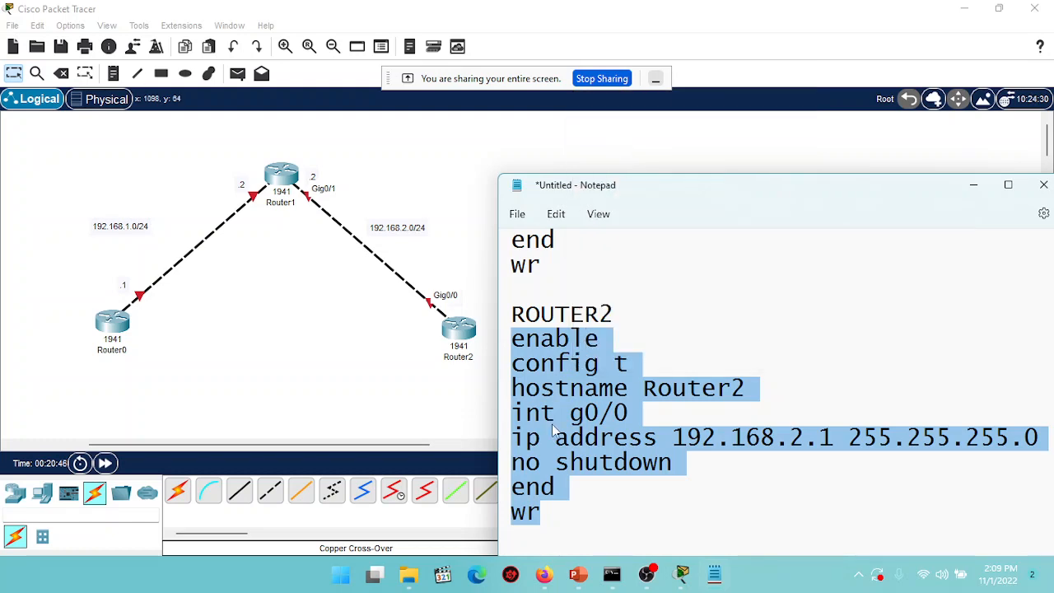
Step: Open Router2's command line in Packet Tracer and answer no to the initial configuration dialog to reach the Router> prompt
{"action": "left_click", "coordinate": [463, 333]}
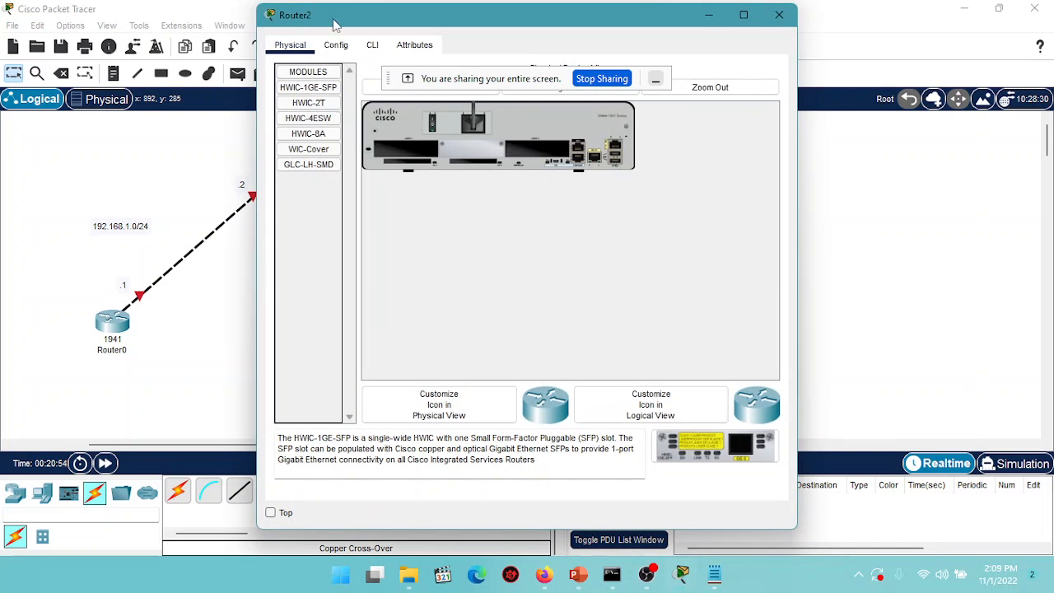
{"action": "left_click", "coordinate": [779, 15]}
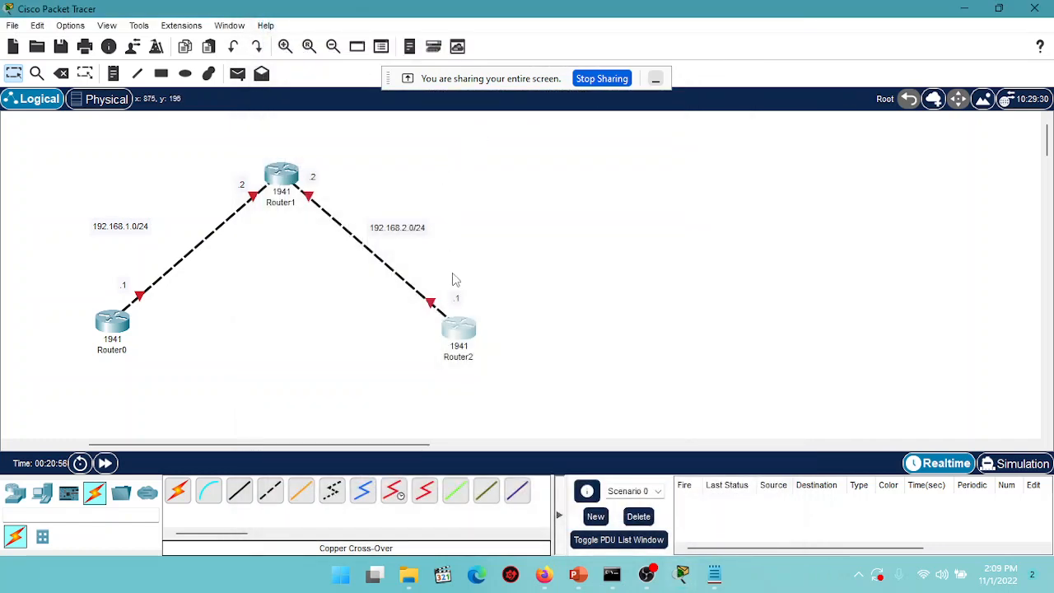
{"action": "left_click", "coordinate": [459, 329]}
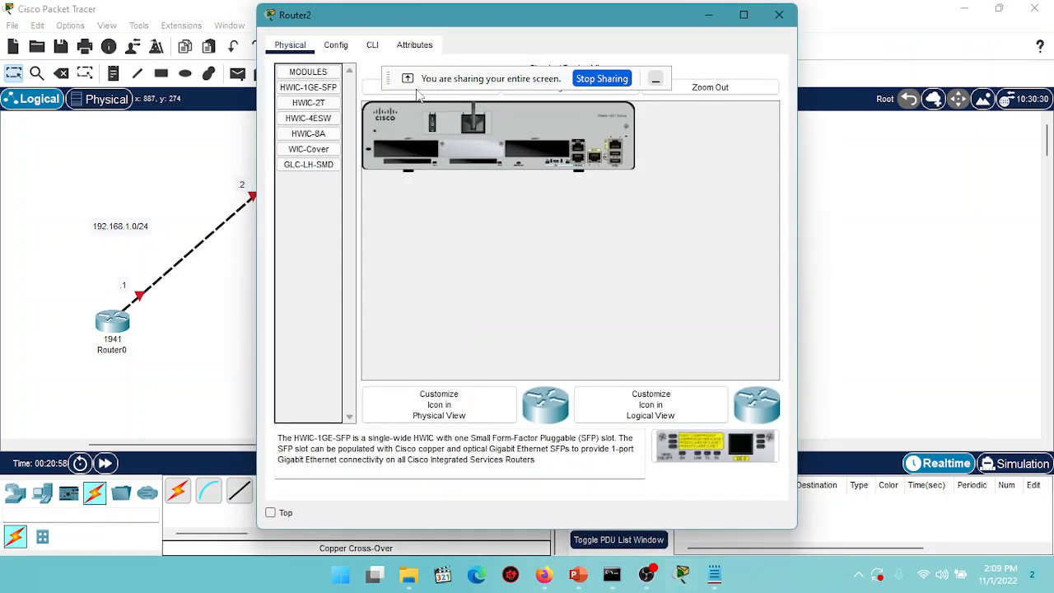
{"action": "left_click", "coordinate": [373, 46]}
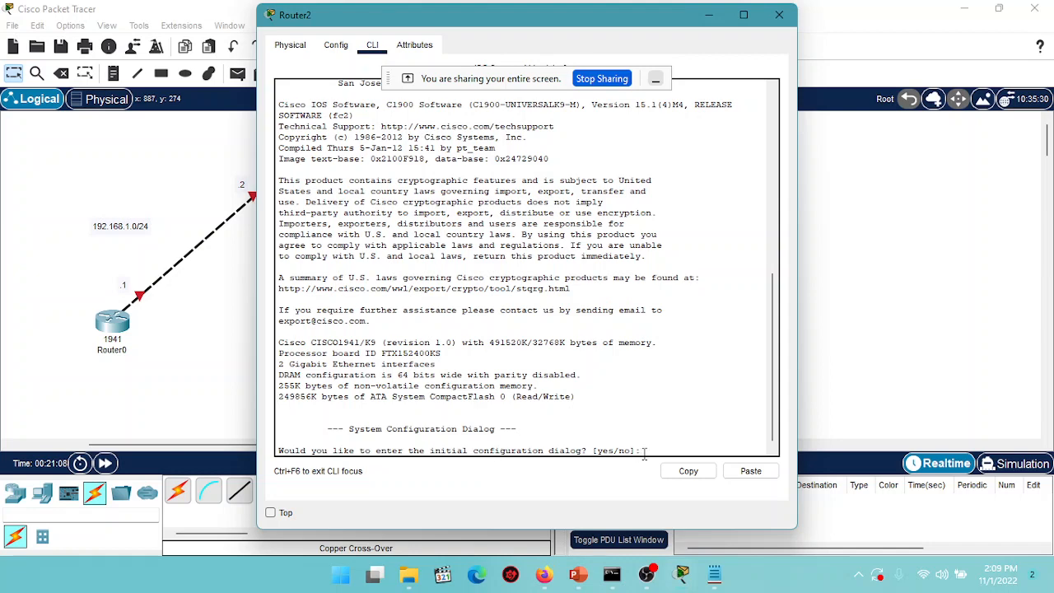
{"action": "key", "text": "Return"}
{"action": "key", "text": "Return"}
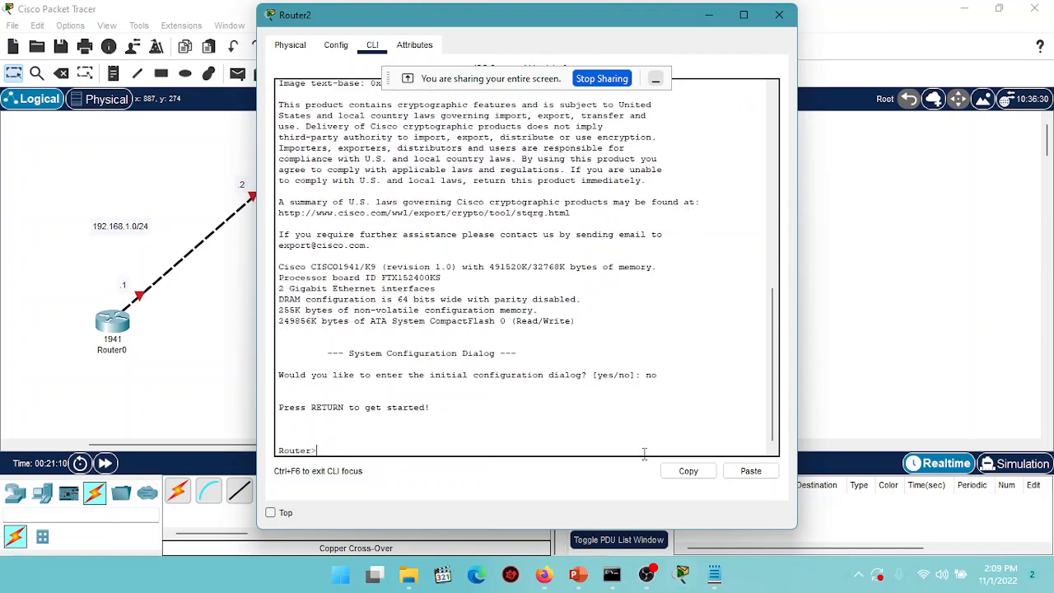
Step: Paste the copied configuration commands at Router2's prompt and close the Router2 window
{"action": "right_click", "coordinate": [402, 438]}
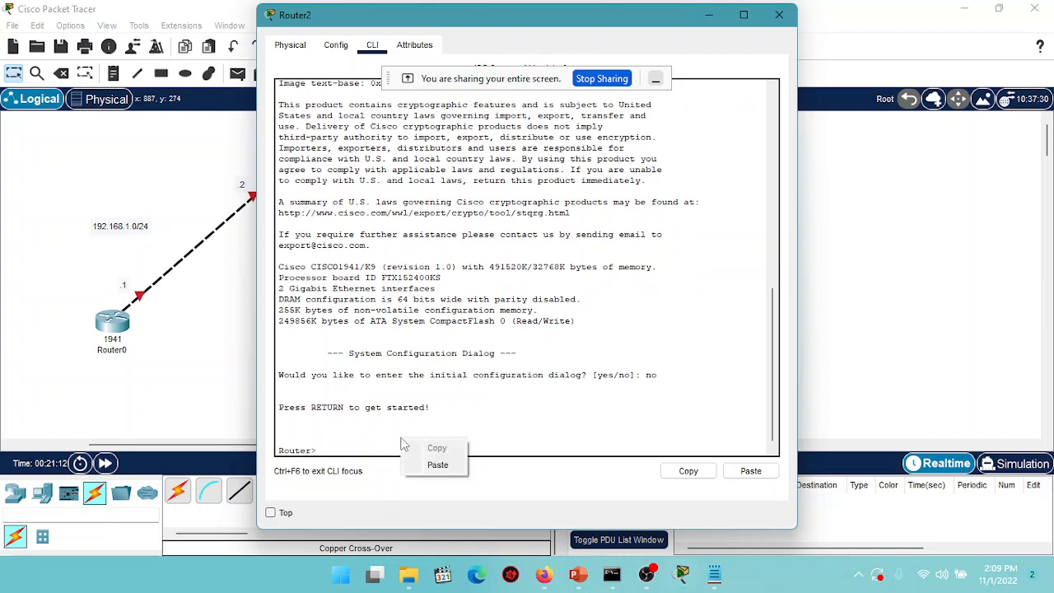
{"action": "left_click", "coordinate": [434, 466]}
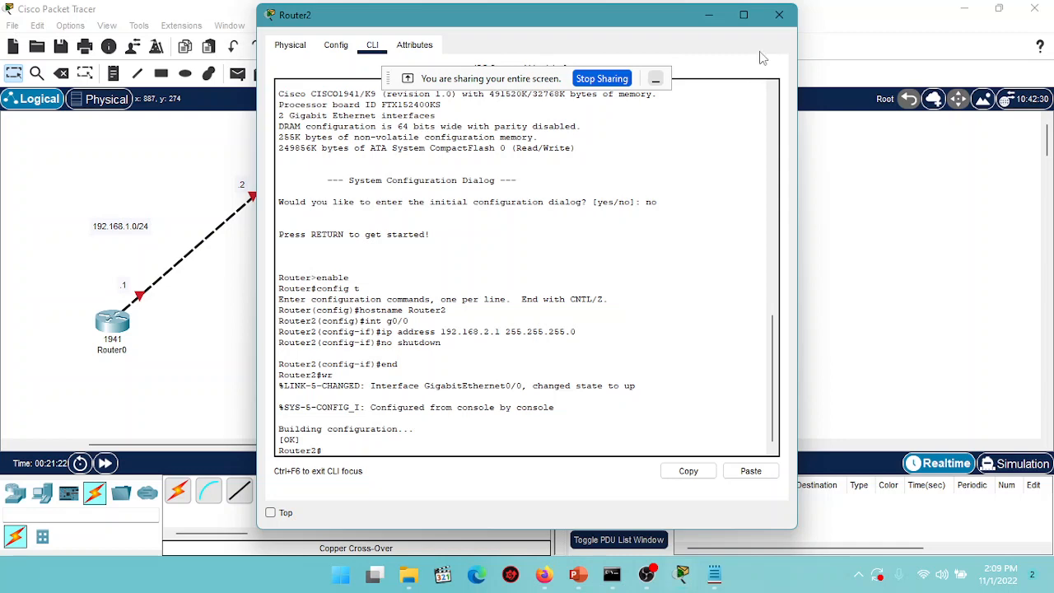
{"action": "left_click", "coordinate": [779, 17]}
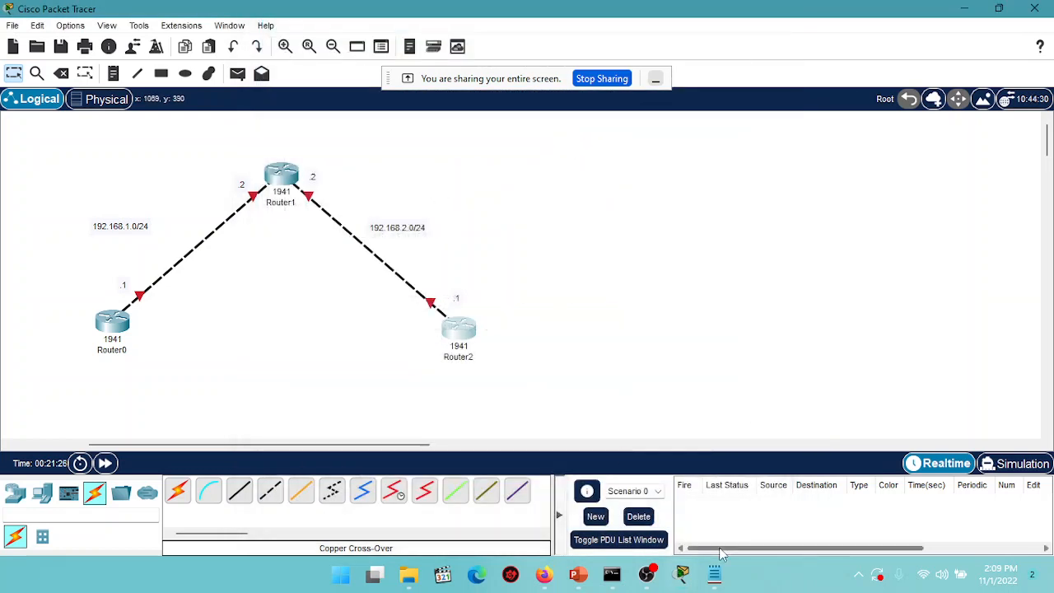
Step: Switch back to Notepad and copy the Router1 commands from enable through wr, without the heading
{"action": "left_click", "coordinate": [713, 574]}
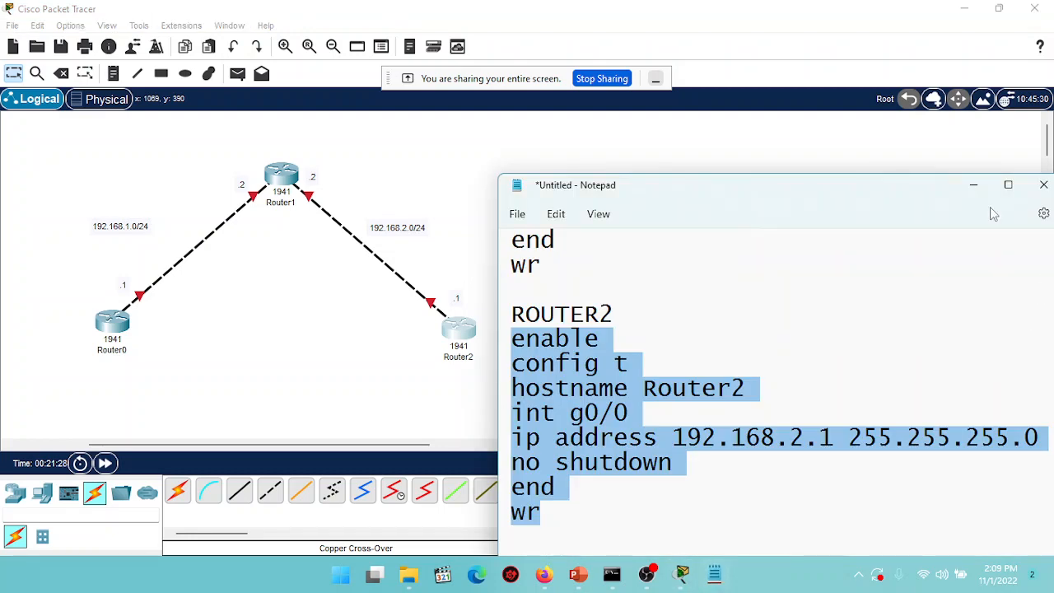
{"action": "left_click_drag", "start_coordinate": [918, 192], "coordinate": [817, 159]}
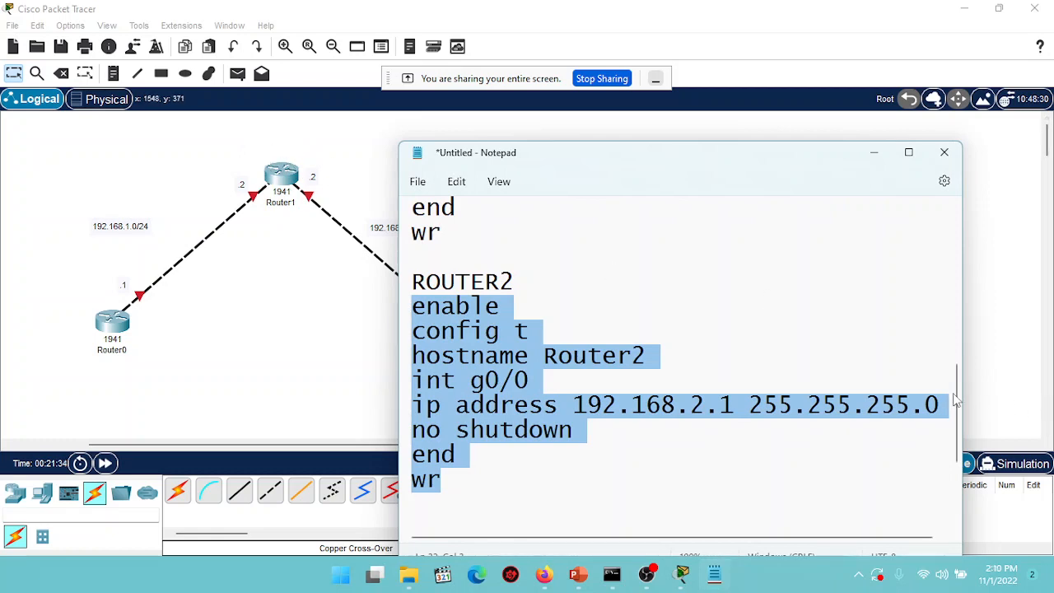
{"action": "left_click_drag", "start_coordinate": [956, 391], "coordinate": [943, 305]}
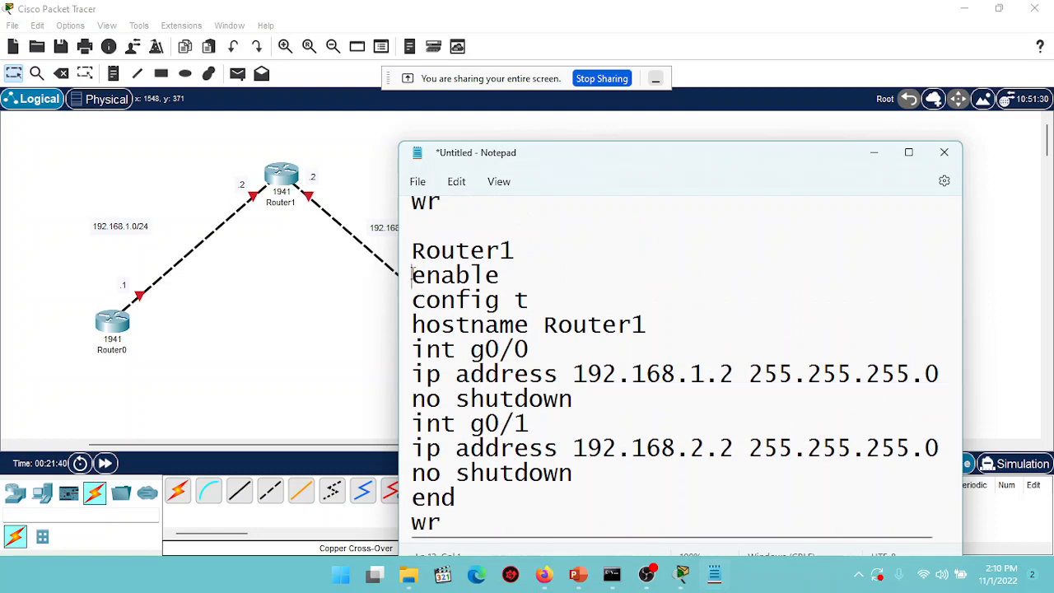
{"action": "left_click_drag", "start_coordinate": [412, 275], "coordinate": [519, 519]}
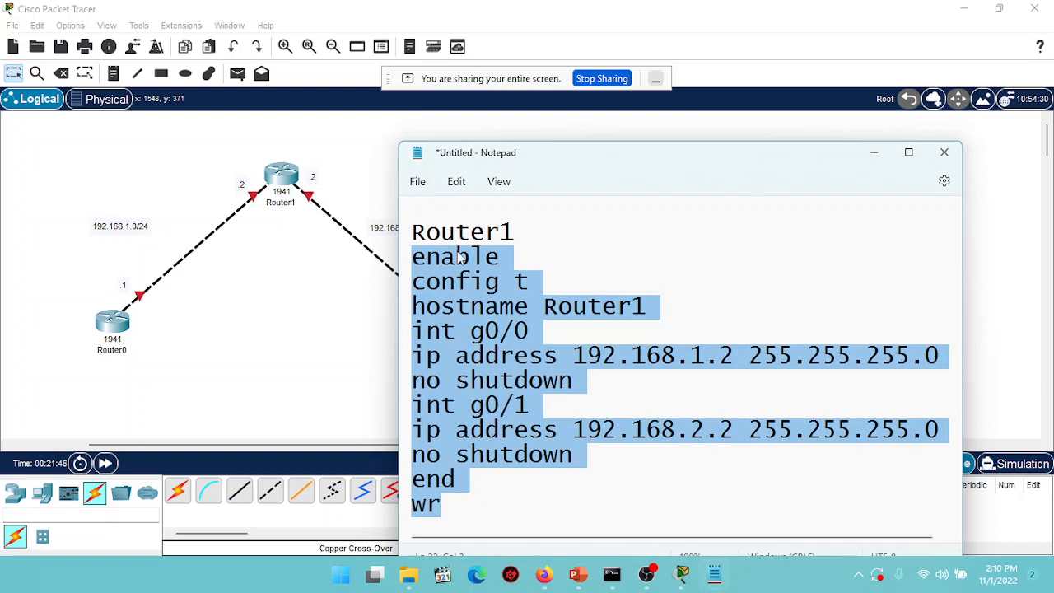
{"action": "right_click", "coordinate": [460, 257]}
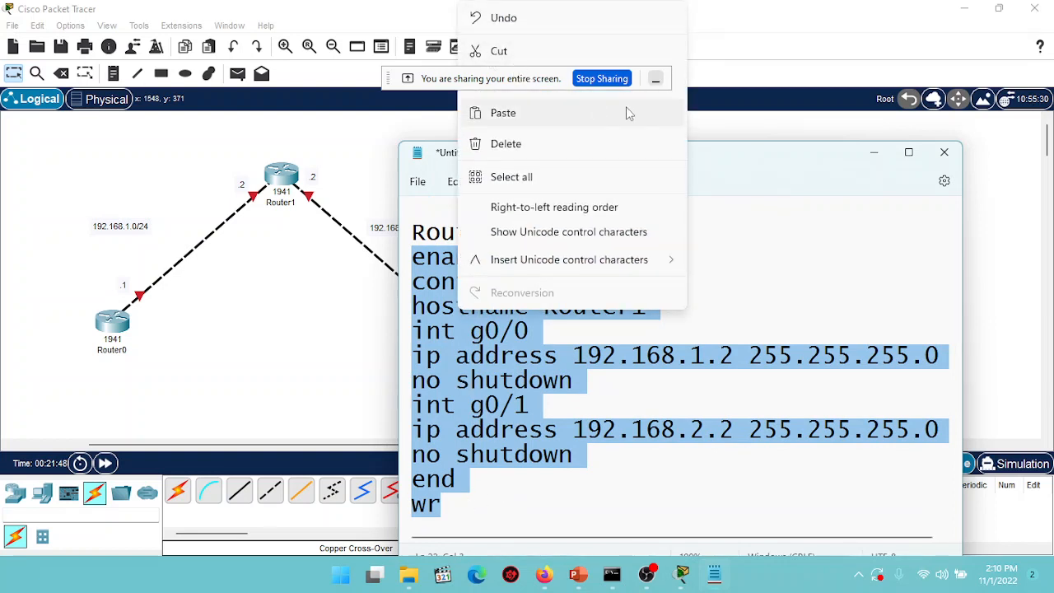
{"action": "left_click_drag", "start_coordinate": [725, 161], "coordinate": [725, 224]}
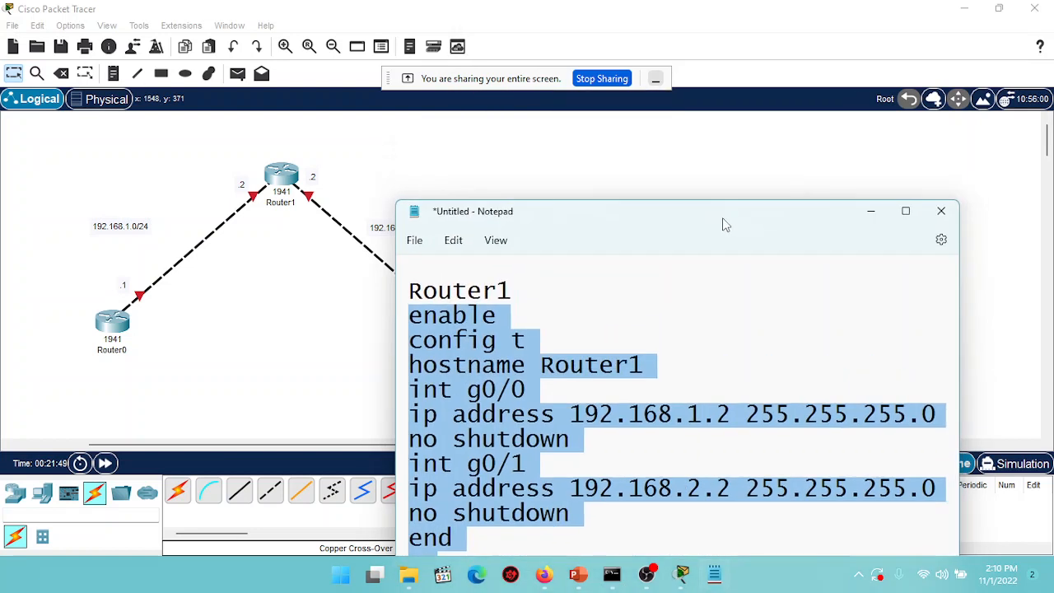
{"action": "right_click", "coordinate": [475, 338]}
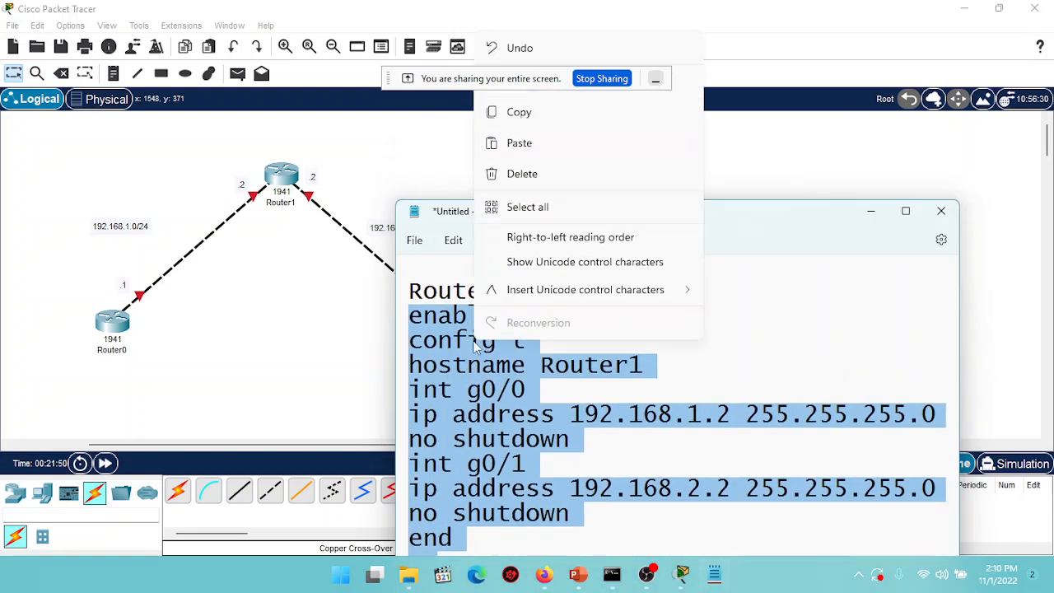
{"action": "left_click", "coordinate": [519, 113]}
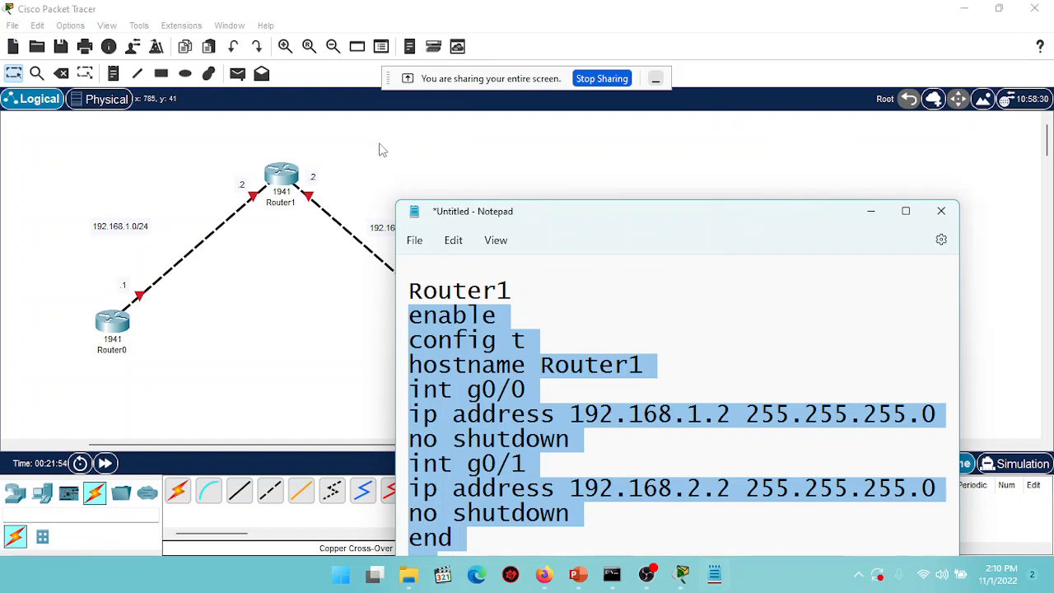
Step: Open Router1's command line in Packet Tracer and answer no to the initial configuration dialog to reach the Router> prompt
{"action": "left_click", "coordinate": [286, 175]}
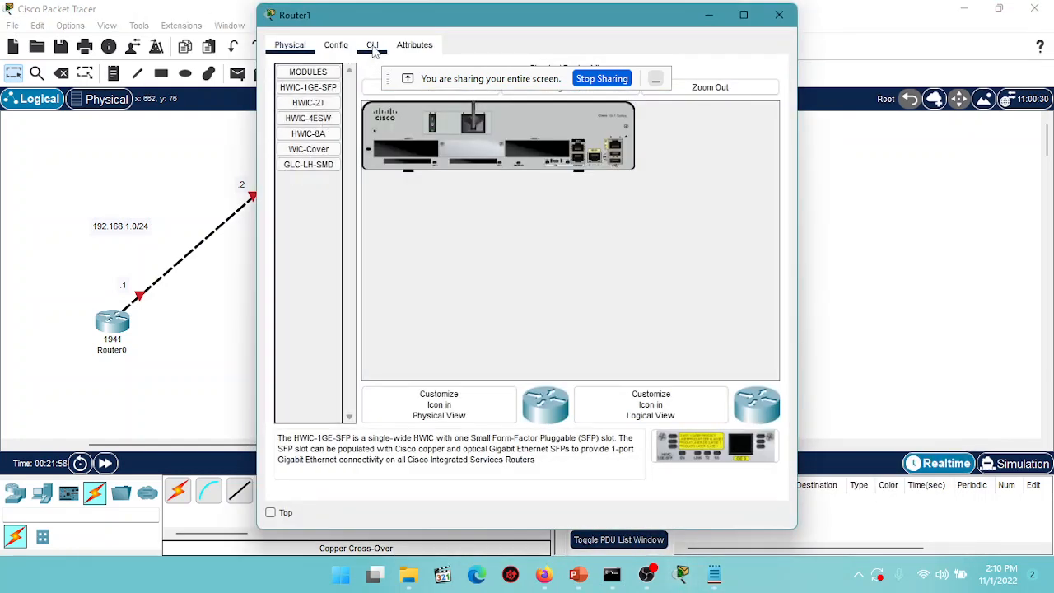
{"action": "left_click", "coordinate": [373, 49]}
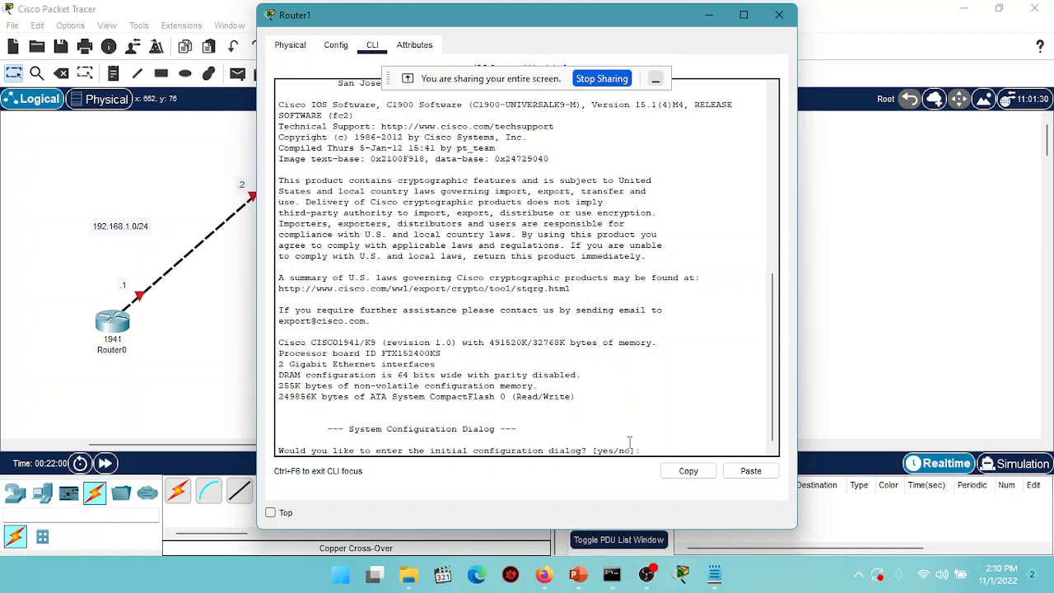
{"action": "type", "text": "no"}
{"action": "key", "text": "Return"}
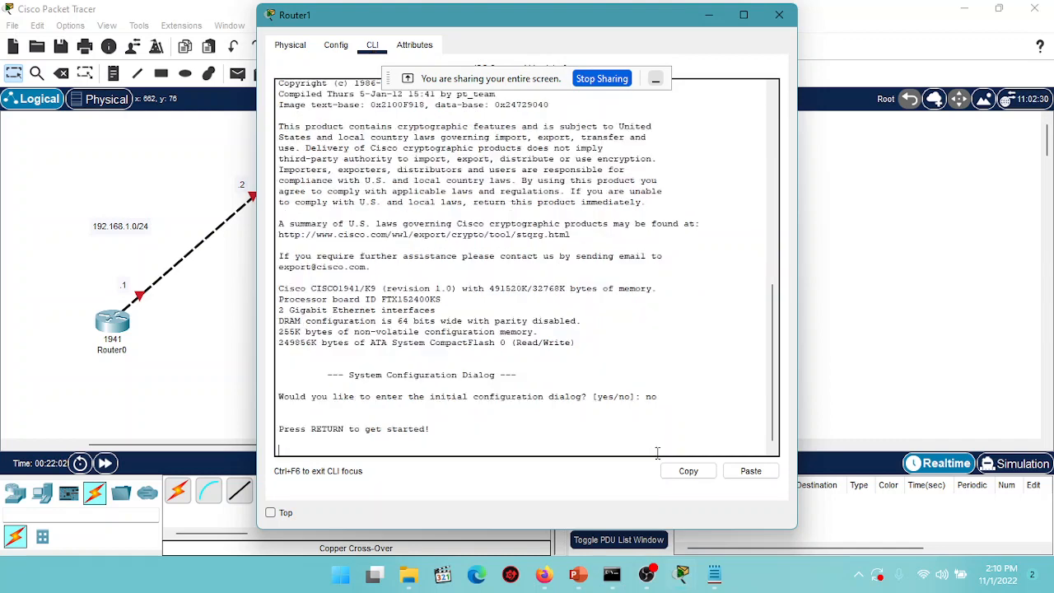
{"action": "key", "text": "Return"}
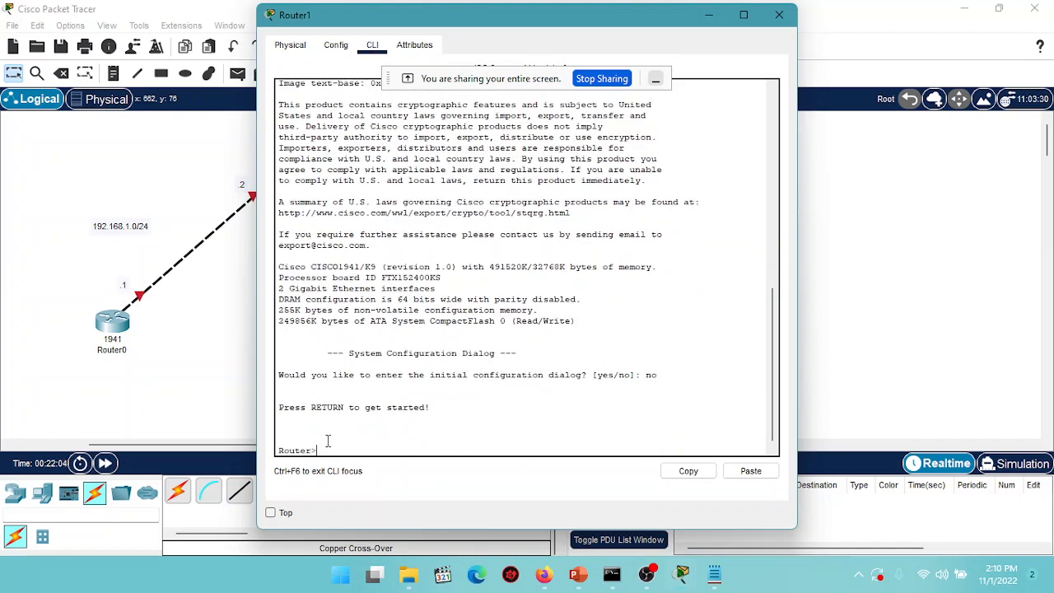
Step: Paste the copied configuration commands at Router1's prompt and close the Router1 window
{"action": "right_click", "coordinate": [328, 441]}
{"action": "left_click", "coordinate": [362, 469]}
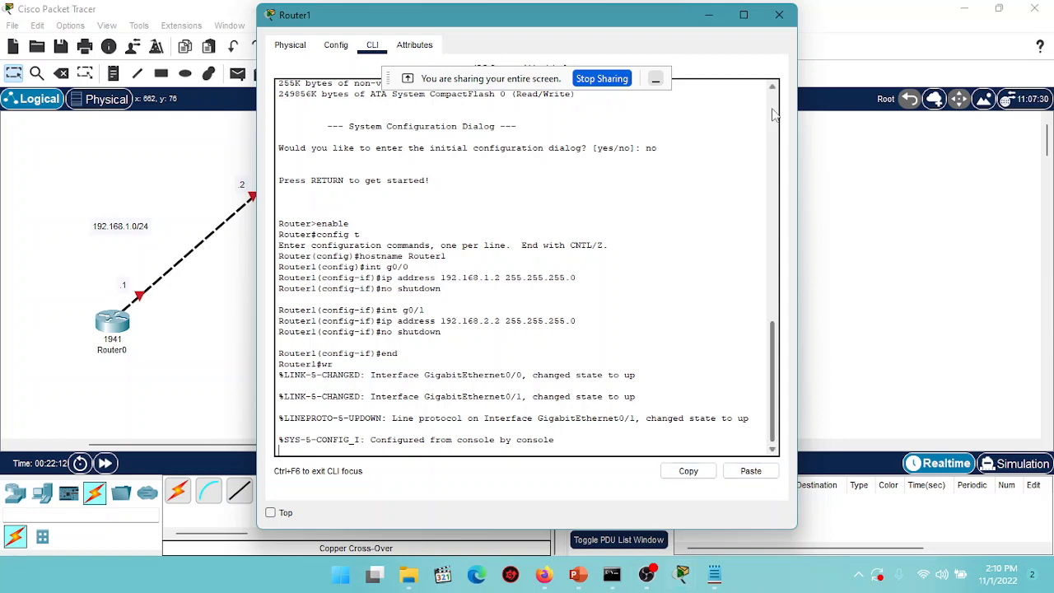
{"action": "left_click", "coordinate": [779, 14]}
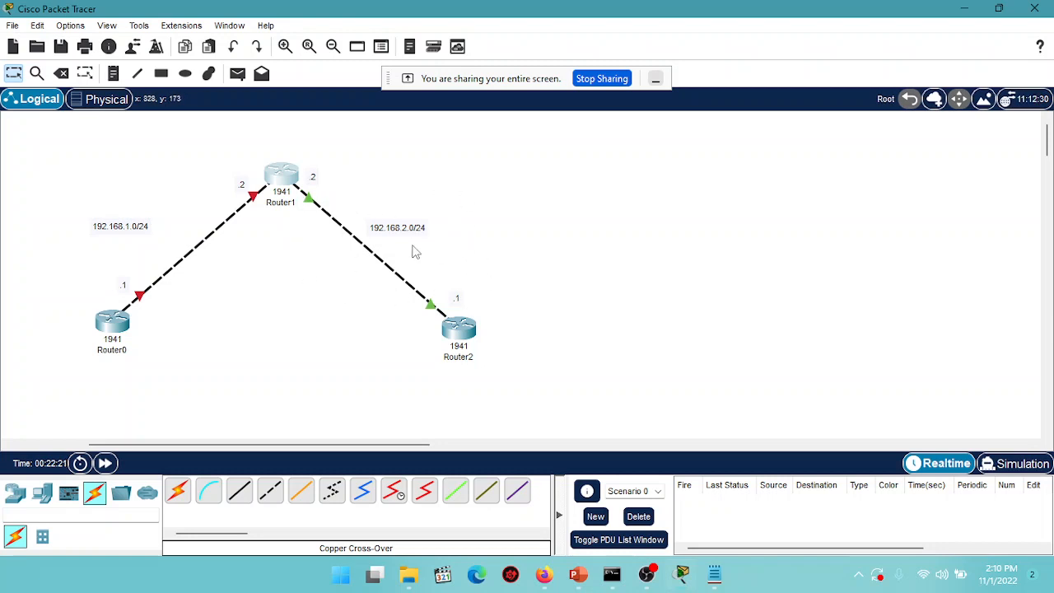
Step: Switch back to Notepad and copy the Router0 commands from enable through wr, without the heading
{"action": "left_click", "coordinate": [714, 574]}
{"action": "left_click_drag", "start_coordinate": [952, 360], "coordinate": [949, 288]}
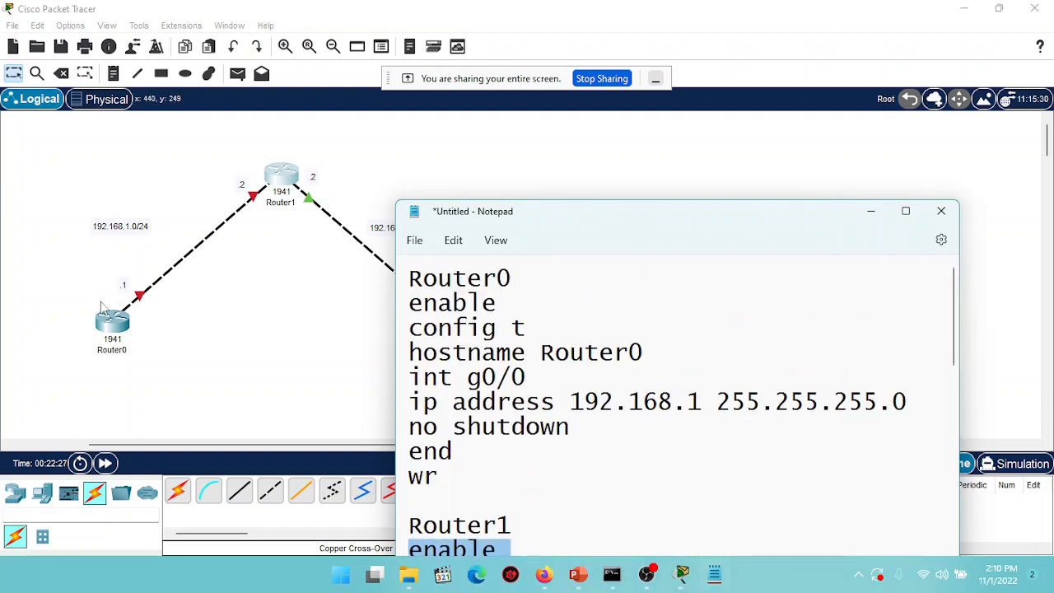
{"action": "left_click_drag", "start_coordinate": [409, 302], "coordinate": [447, 473]}
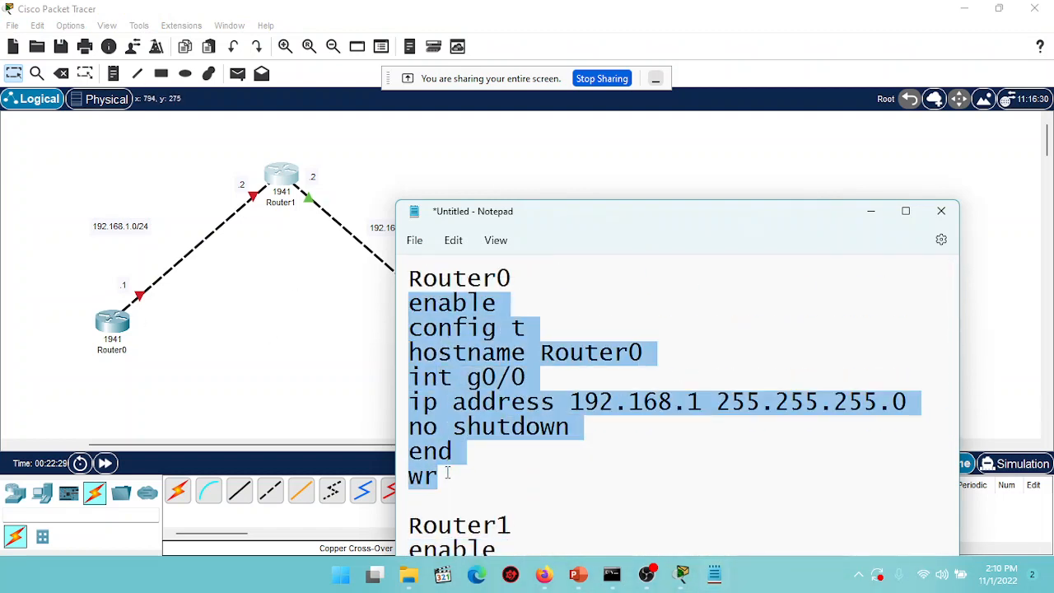
{"action": "right_click", "coordinate": [433, 377]}
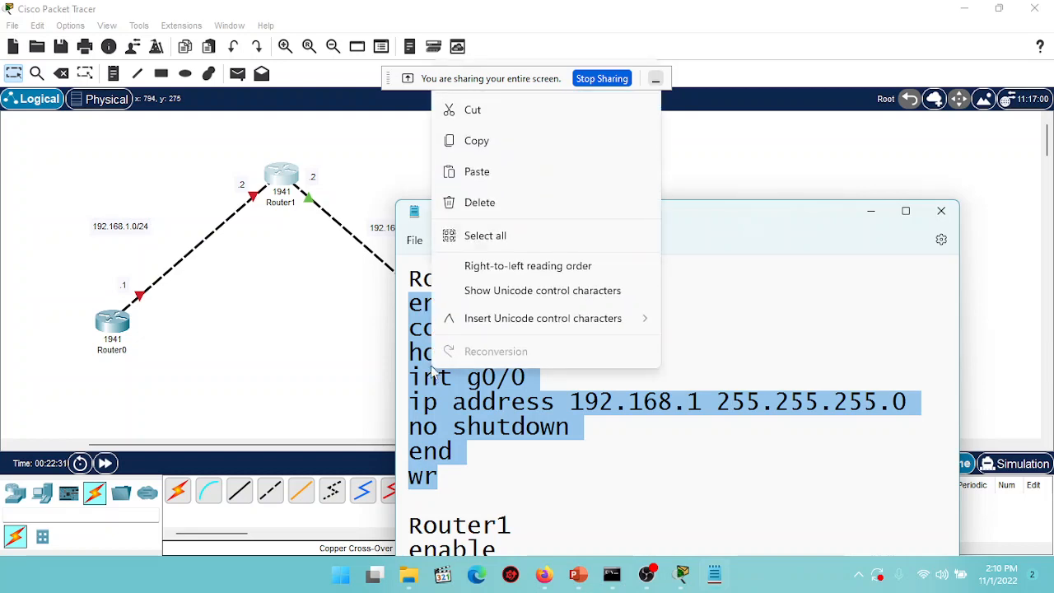
{"action": "left_click", "coordinate": [477, 140]}
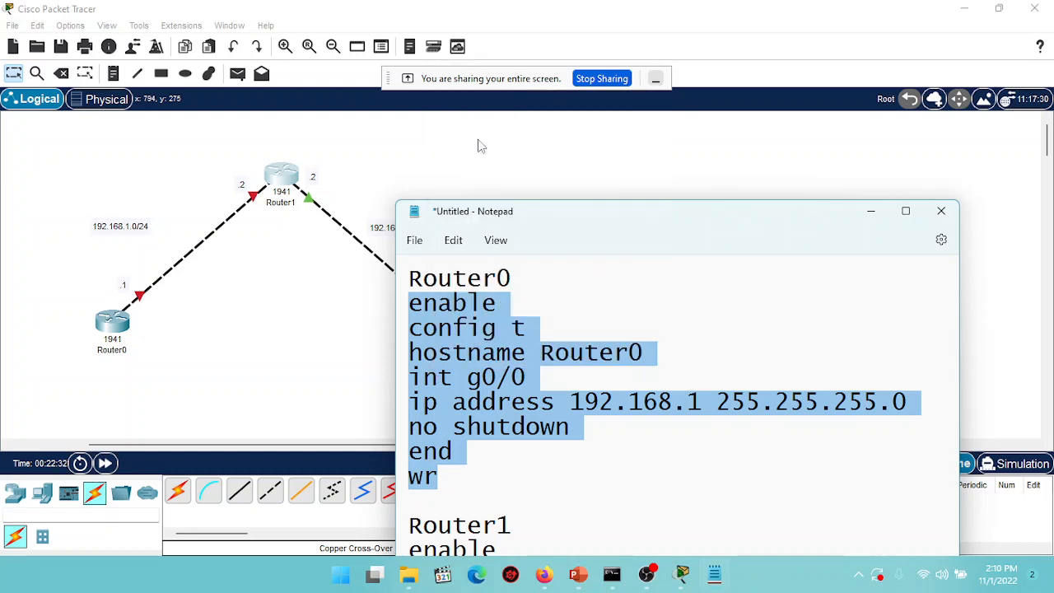
Step: Open Router0's command line in Packet Tracer and answer no to the initial configuration dialog to reach the Router> prompt
{"action": "left_click", "coordinate": [111, 325]}
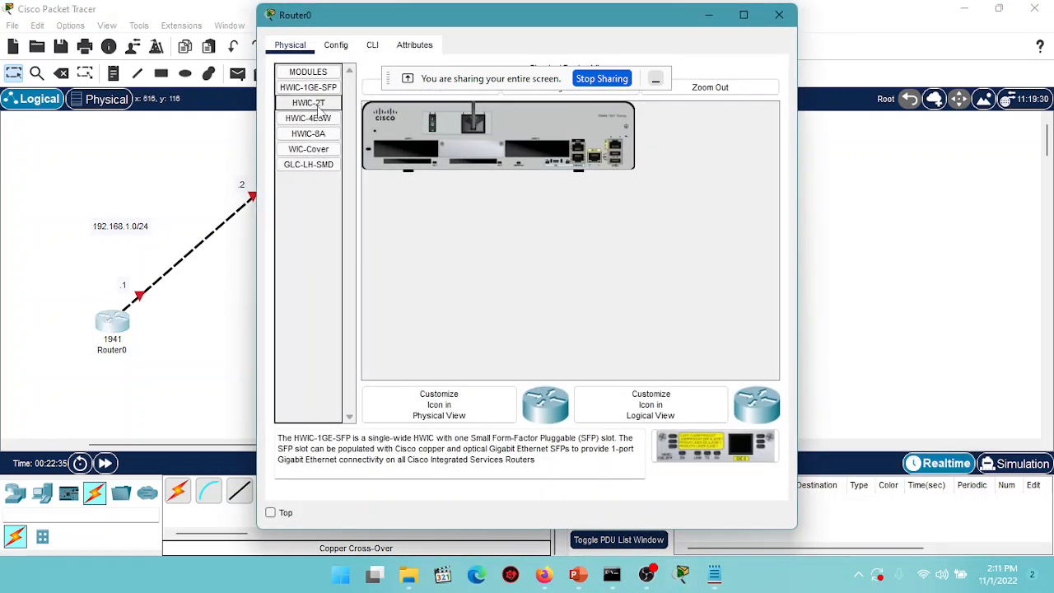
{"action": "left_click", "coordinate": [373, 47]}
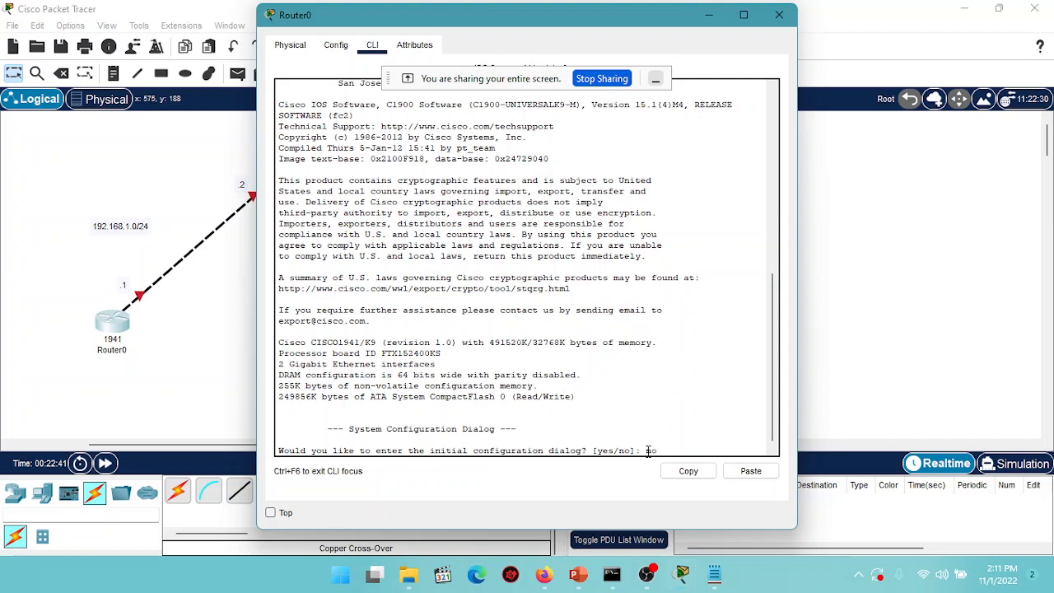
{"action": "type", "text": "no"}
{"action": "key", "text": "Return"}
{"action": "key", "text": "Return"}
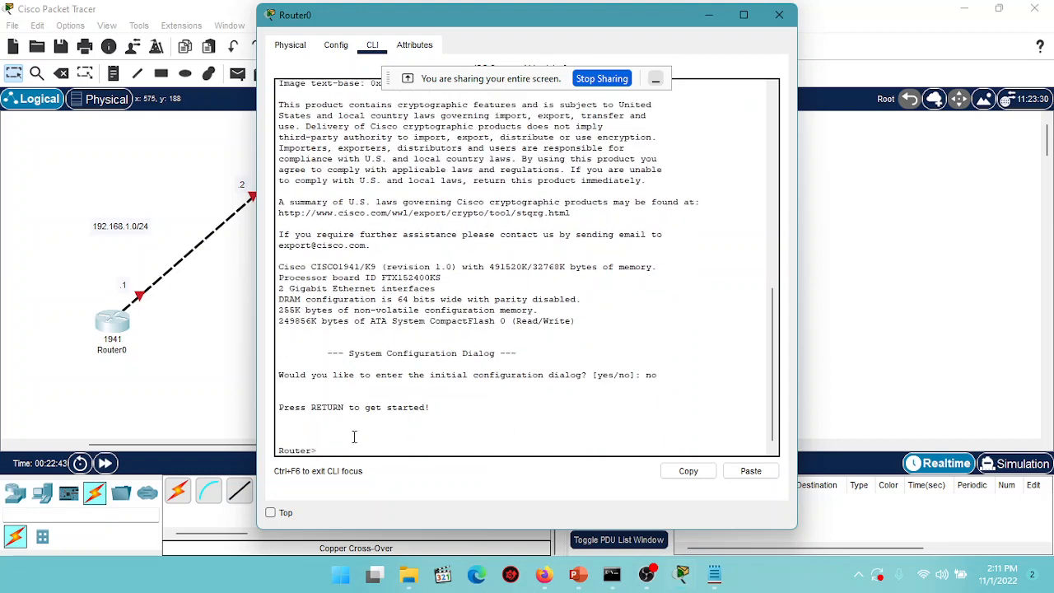
Step: Paste the copied configuration commands at Router0's prompt and close the Router0 window
{"action": "right_click", "coordinate": [354, 436]}
{"action": "left_click", "coordinate": [384, 464]}
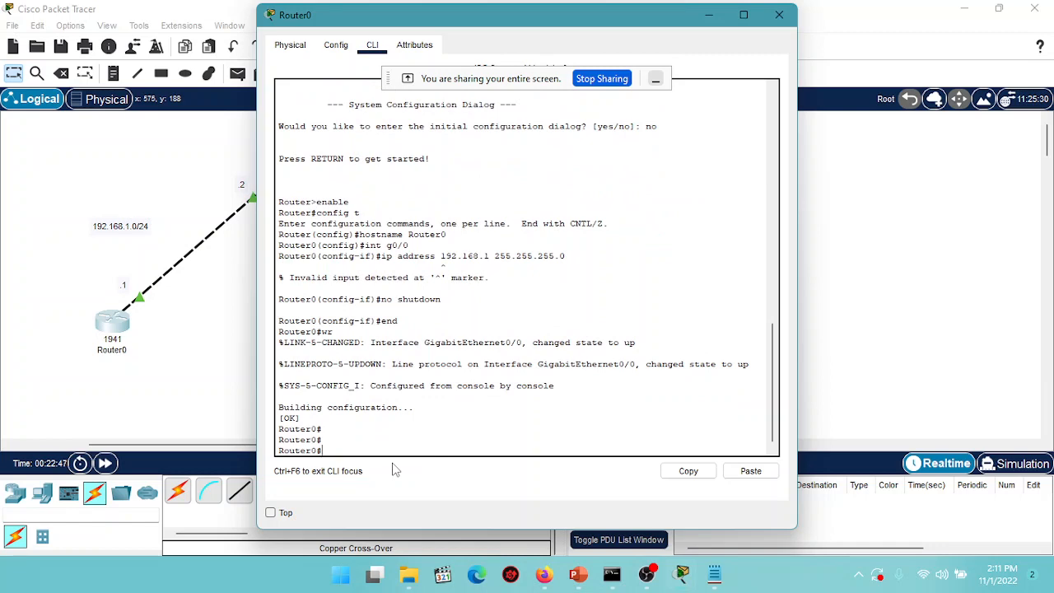
{"action": "left_click", "coordinate": [778, 15]}
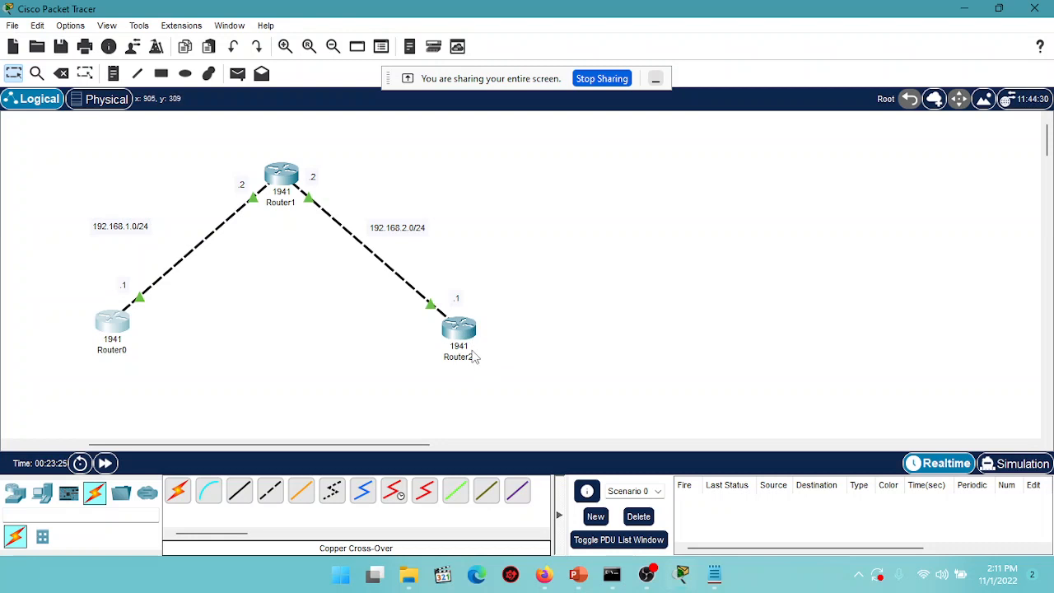
Step: Test the link by sending a simple PDU from Router0 to Router1 twice
{"action": "mouse_move", "coordinate": [473, 356]}
{"action": "left_click", "coordinate": [237, 74]}
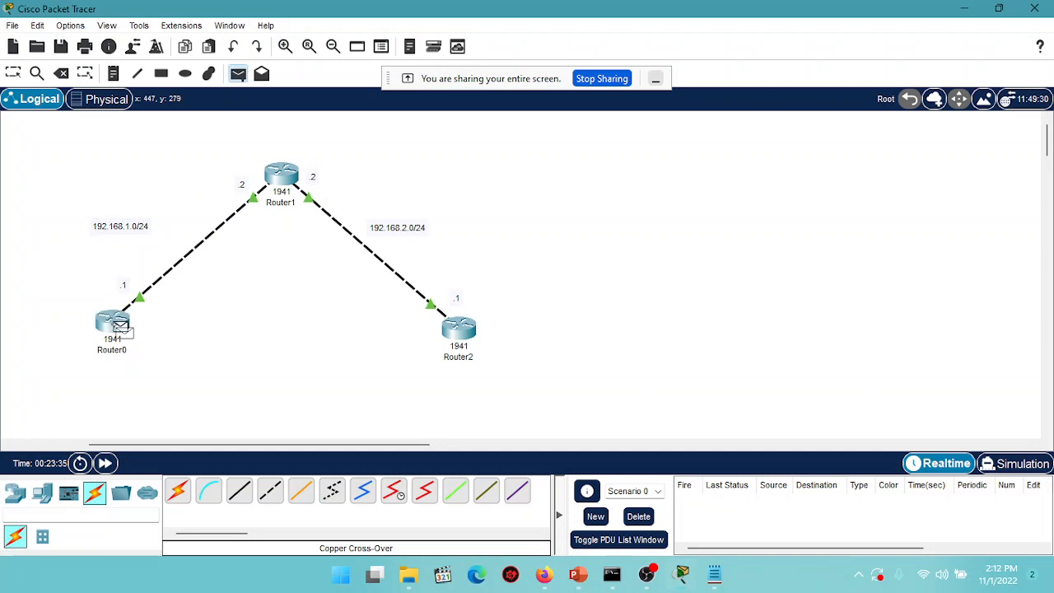
{"action": "left_click", "coordinate": [118, 326]}
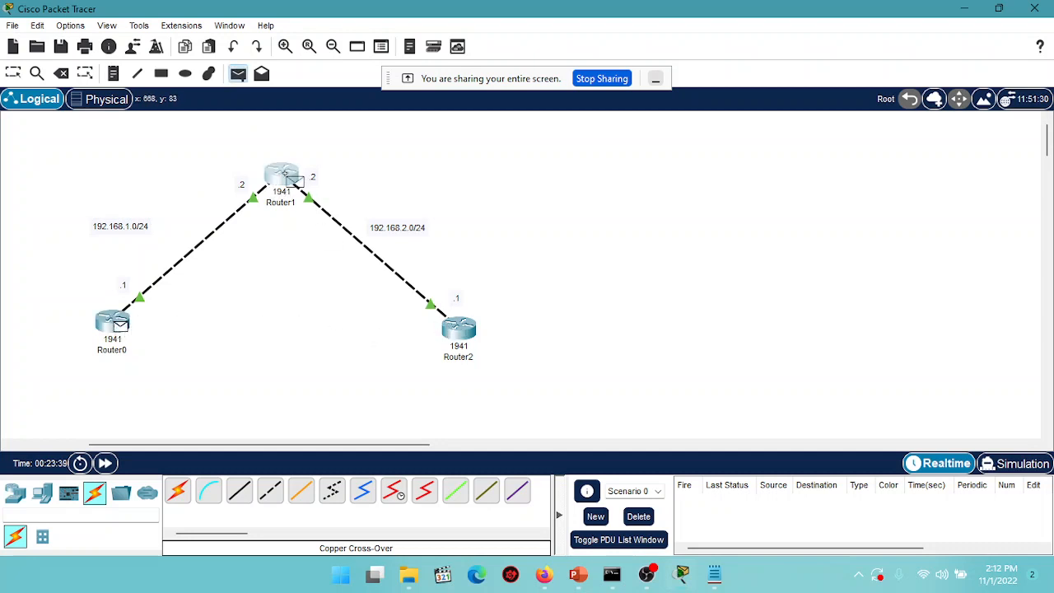
{"action": "left_click", "coordinate": [284, 175]}
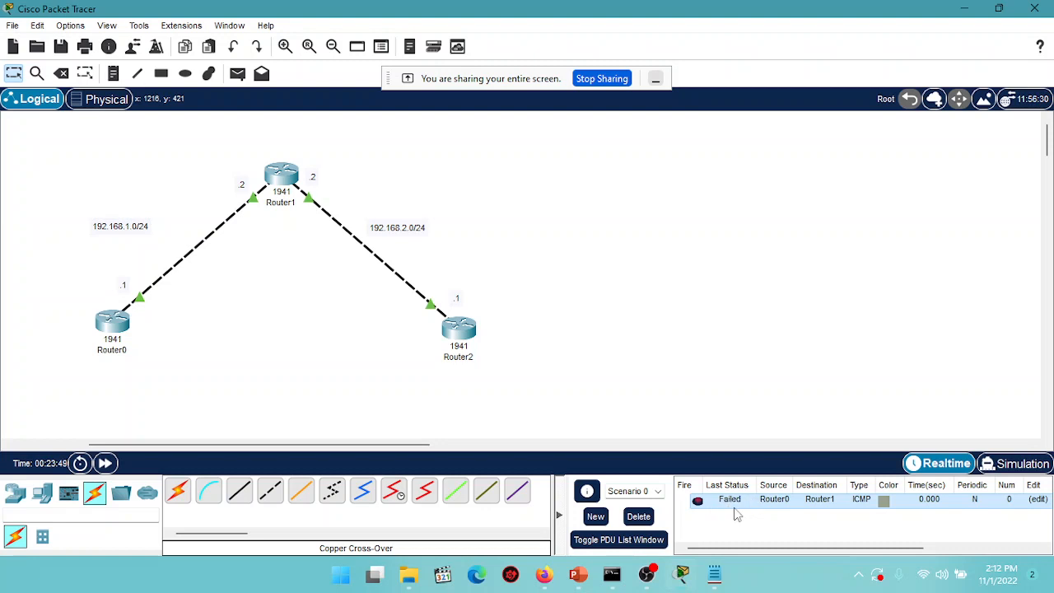
{"action": "left_click", "coordinate": [238, 76]}
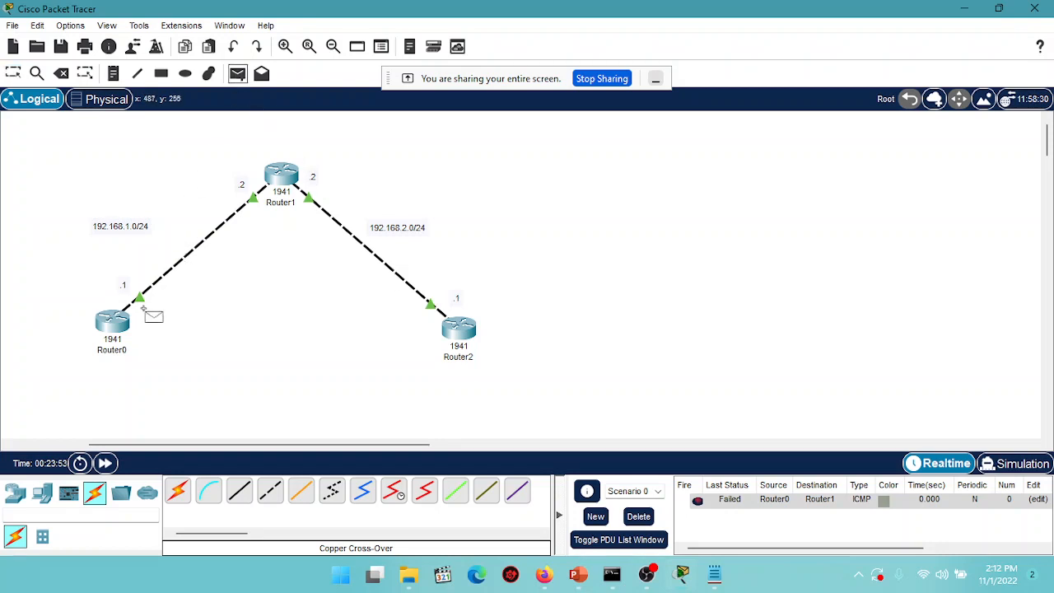
{"action": "left_click", "coordinate": [121, 325]}
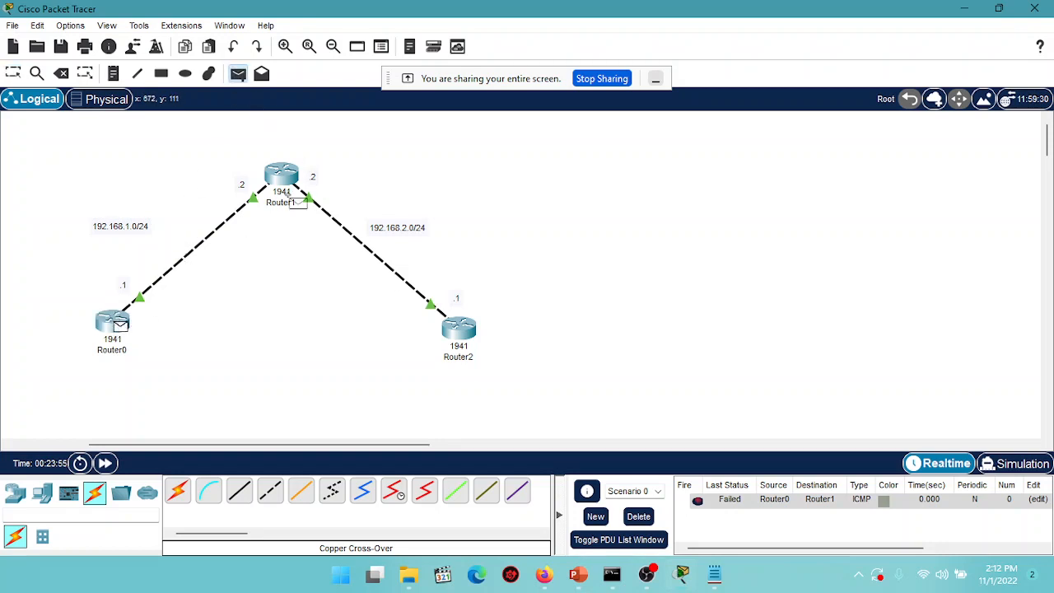
{"action": "left_click", "coordinate": [282, 178]}
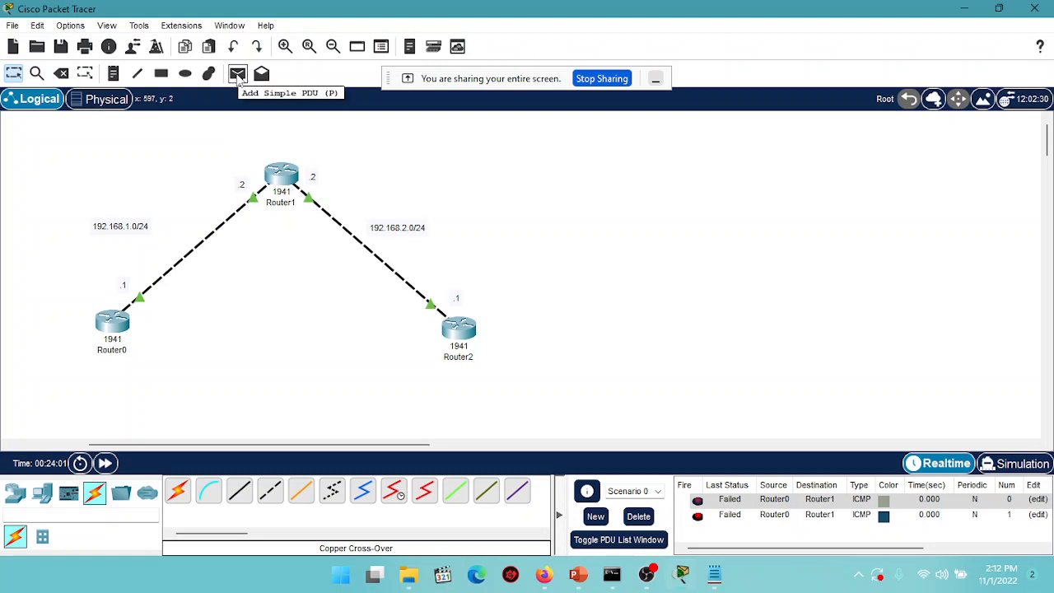
Step: Clear the PDUs of Scenario 0 and send a simple PDU from Router1 to Router2
{"action": "left_click", "coordinate": [646, 522]}
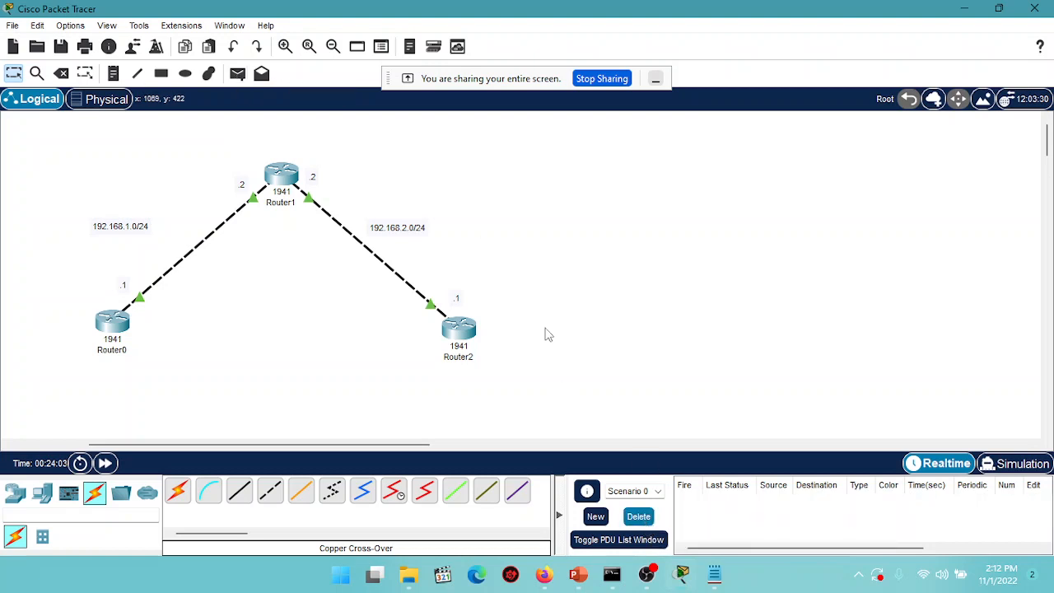
{"action": "left_click", "coordinate": [238, 74]}
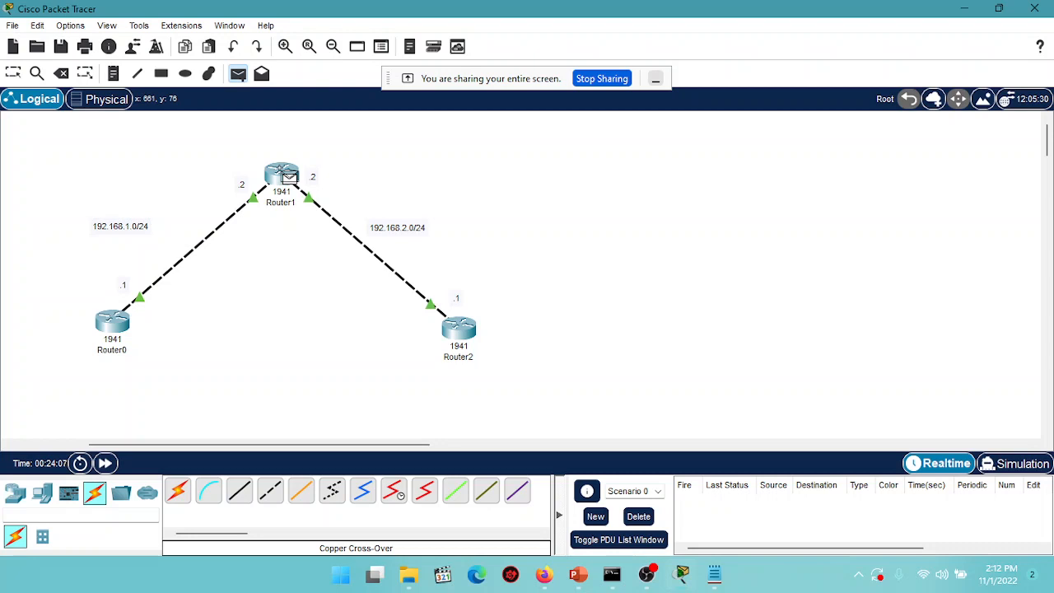
{"action": "left_click", "coordinate": [288, 176]}
{"action": "left_click", "coordinate": [462, 339]}
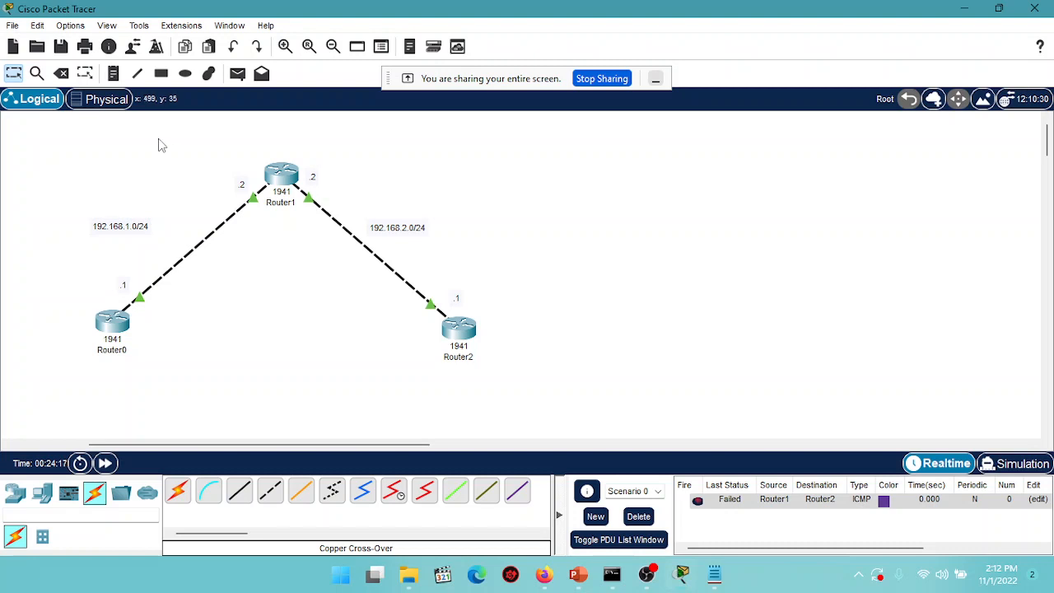
Step: Replace the cable between Router0 and Router1 with a copper straight-through cable connecting GigabitEthernet0/0 on both routers
{"action": "left_click", "coordinate": [62, 74]}
{"action": "left_click", "coordinate": [201, 237]}
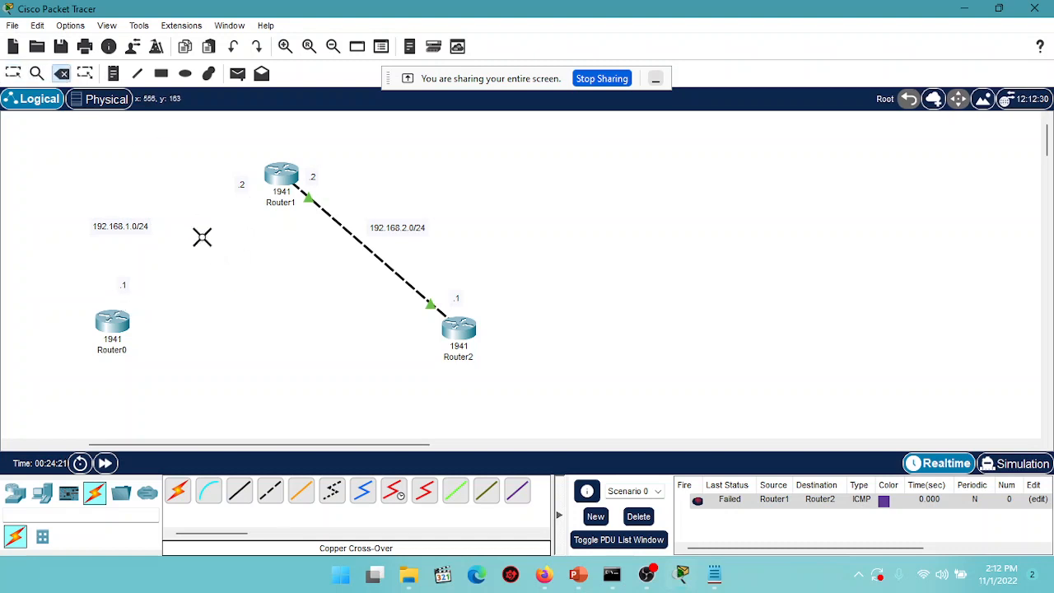
{"action": "left_click", "coordinate": [240, 492]}
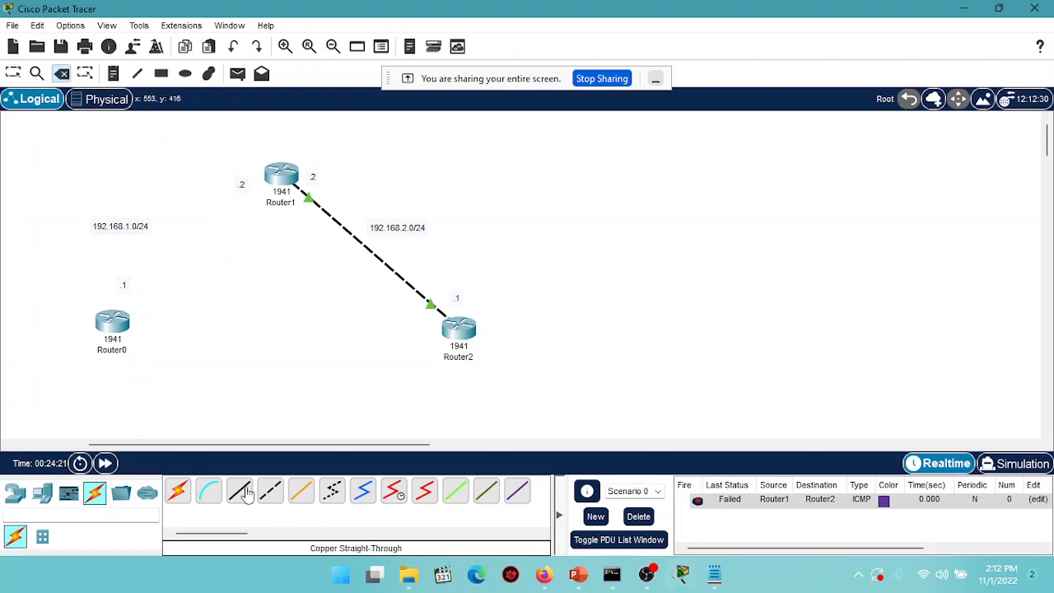
{"action": "left_click", "coordinate": [110, 334]}
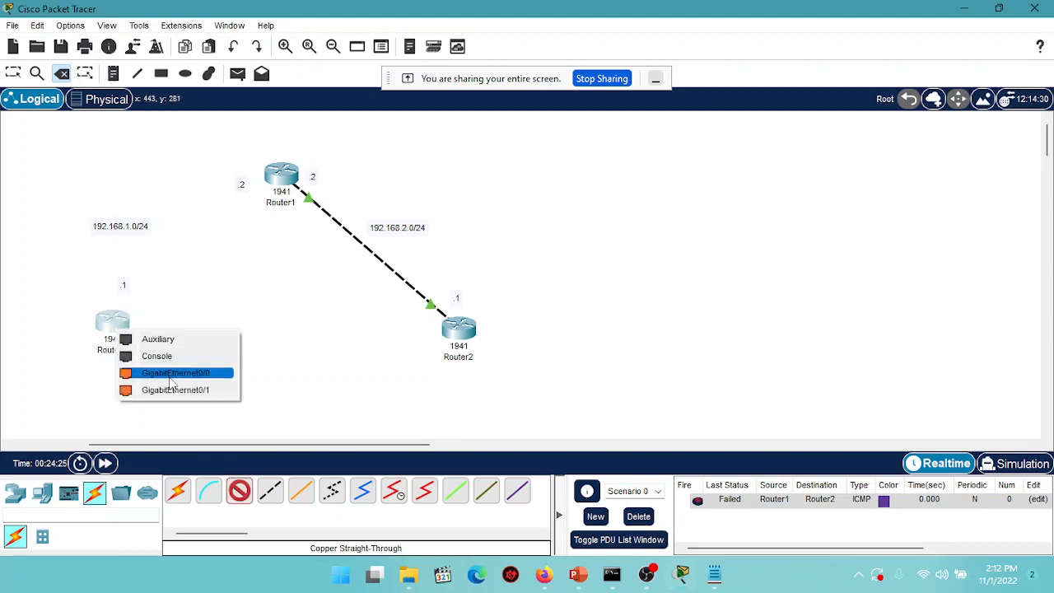
{"action": "left_click", "coordinate": [171, 373]}
{"action": "left_click", "coordinate": [282, 174]}
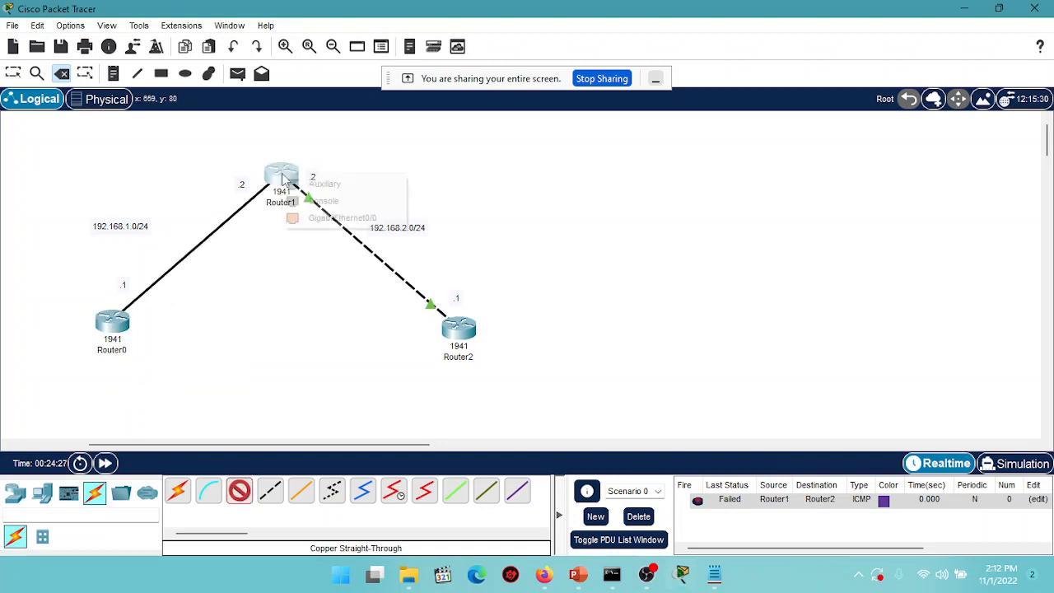
{"action": "left_click", "coordinate": [319, 217]}
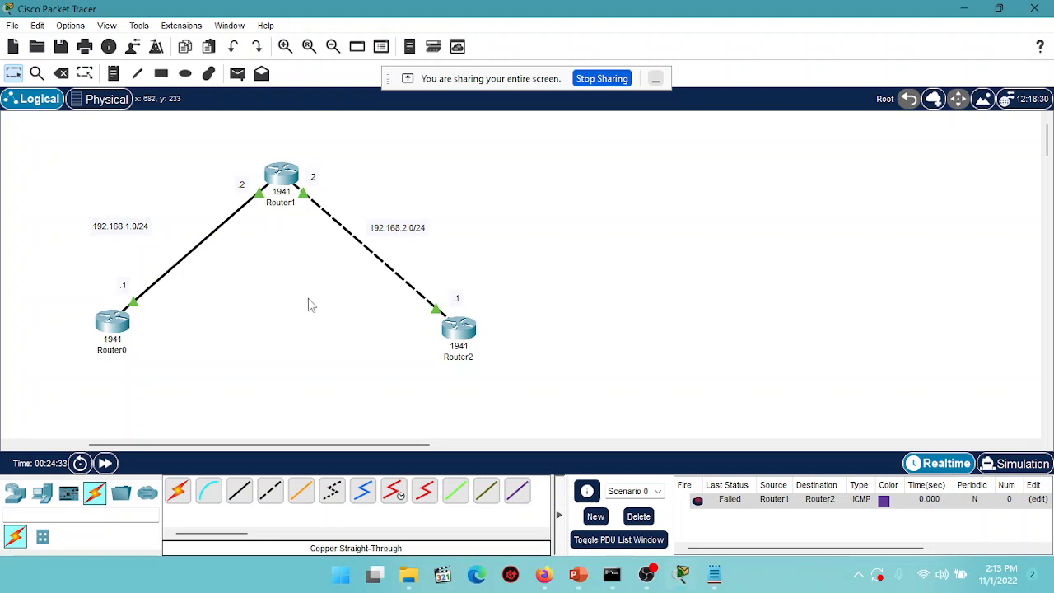
Step: Clear the scenario's PDU list and send a simple PDU from Router0 to Router1 over the straight-through cable
{"action": "left_click", "coordinate": [641, 518]}
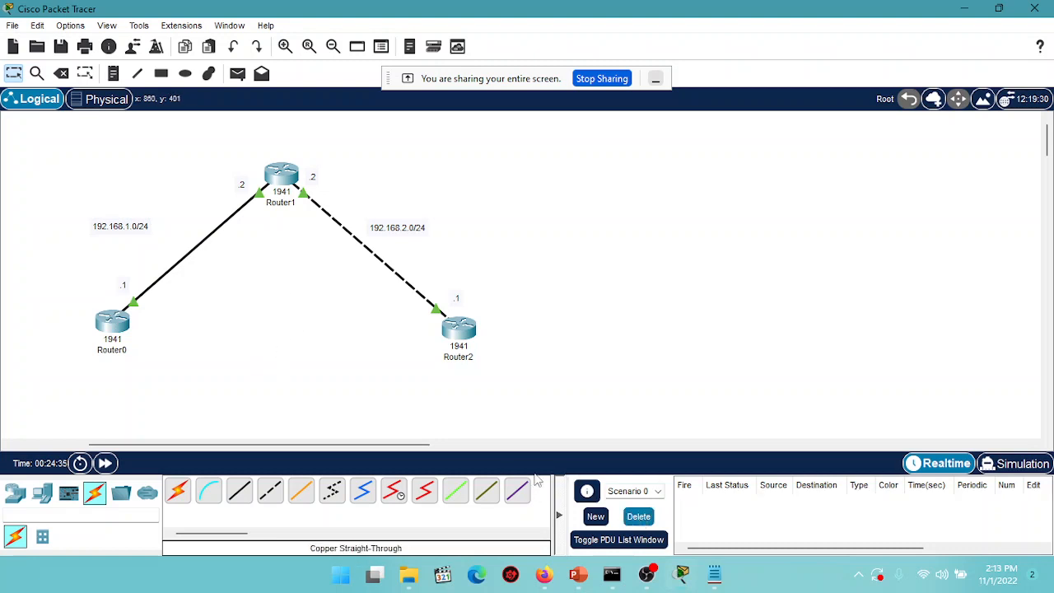
{"action": "left_click", "coordinate": [240, 74]}
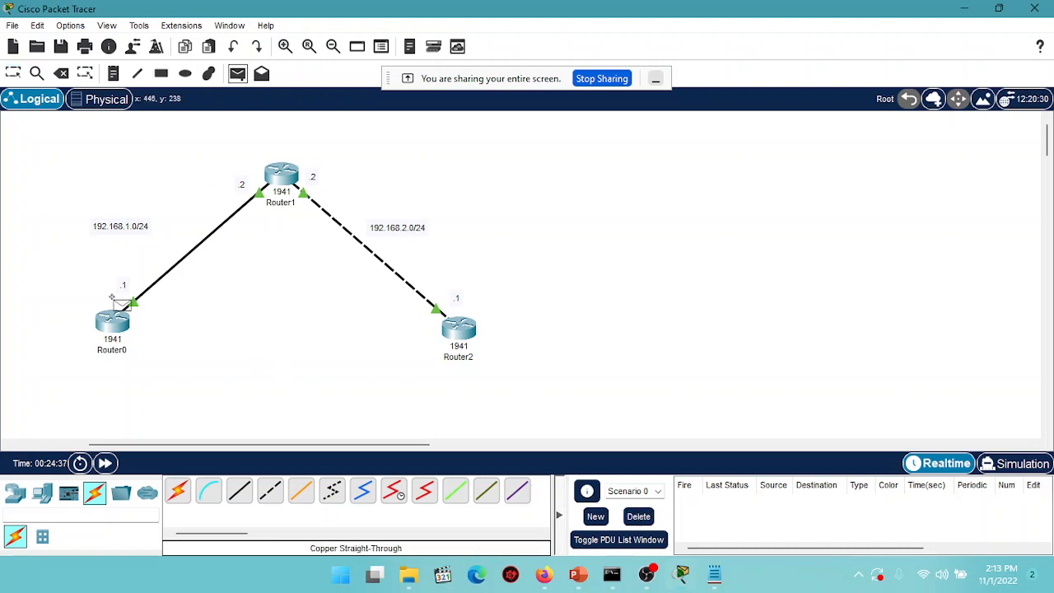
{"action": "left_click", "coordinate": [114, 323]}
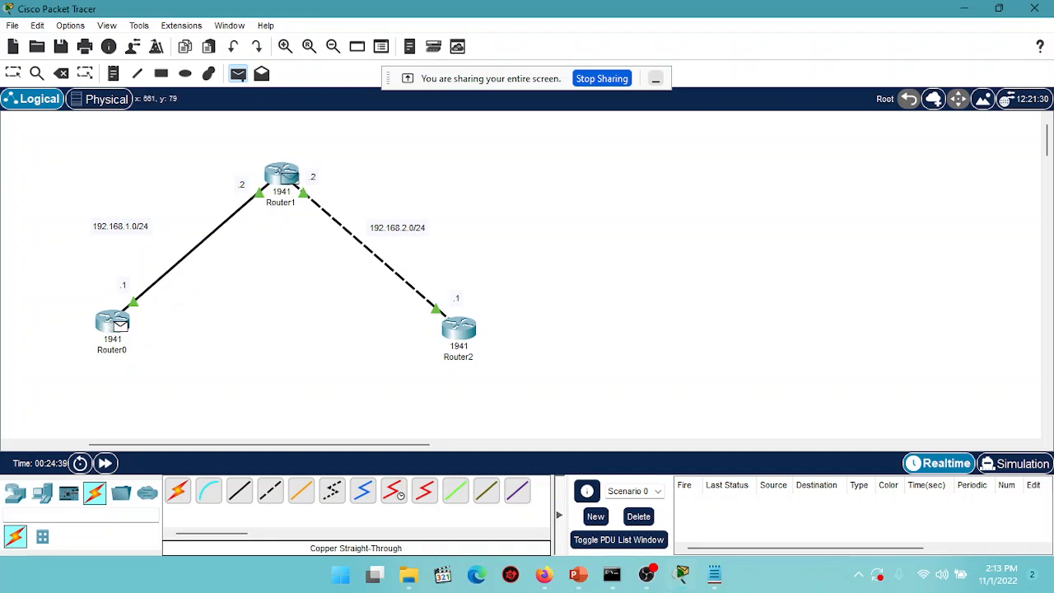
{"action": "left_click", "coordinate": [284, 175]}
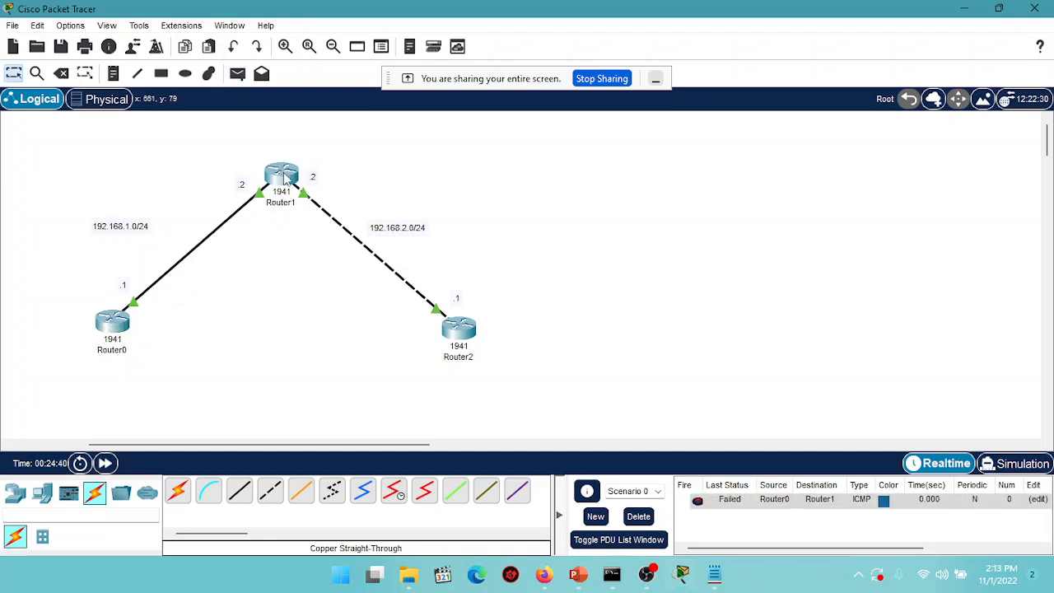
Step: Try to send a simple PDU from Router1 to Router0 over the straight-through cable
{"action": "left_click", "coordinate": [238, 74]}
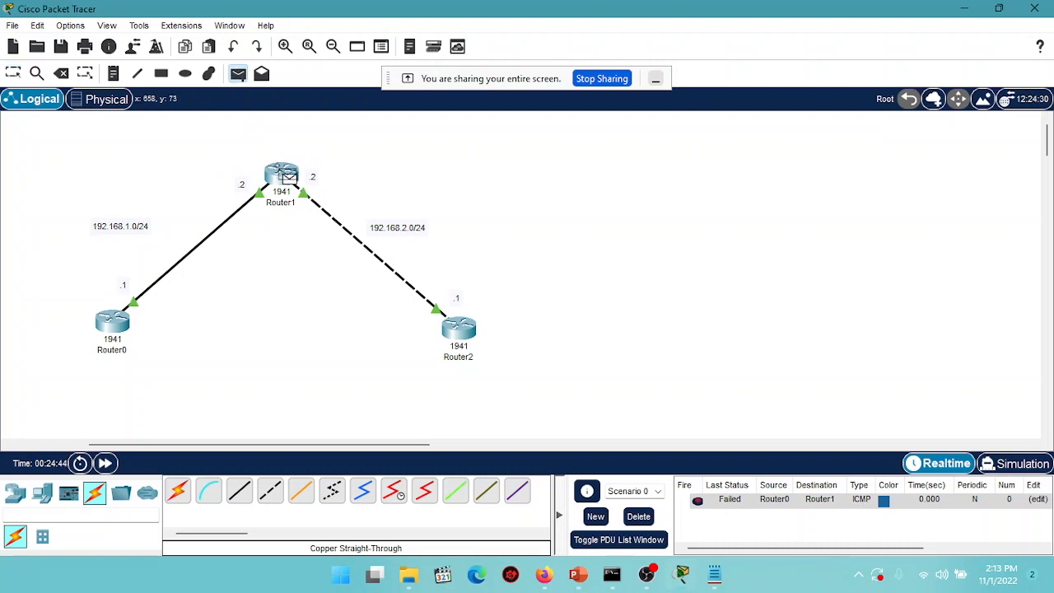
{"action": "left_click", "coordinate": [114, 323]}
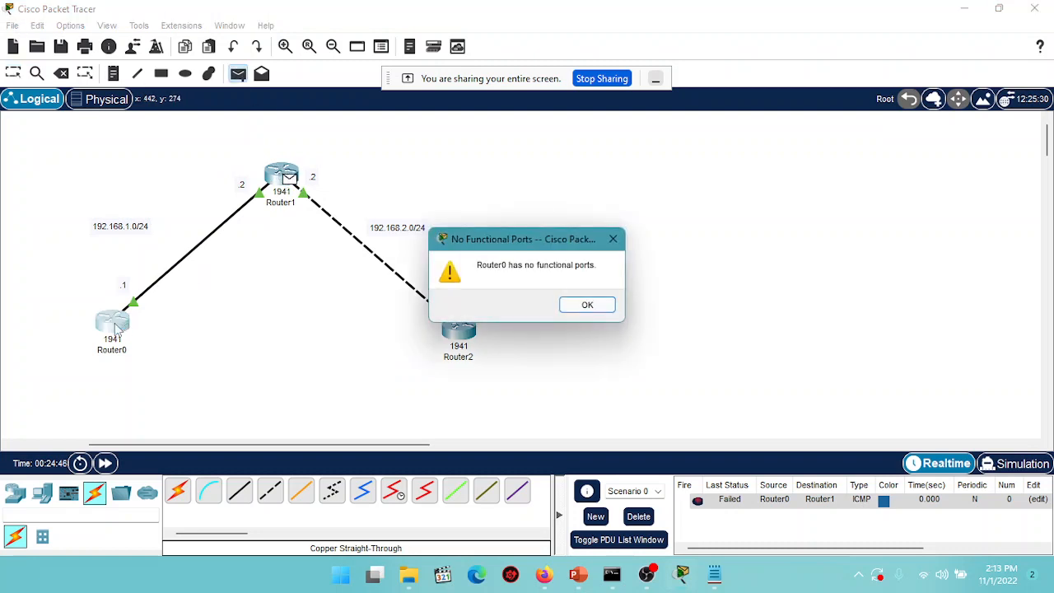
{"action": "left_click", "coordinate": [582, 305]}
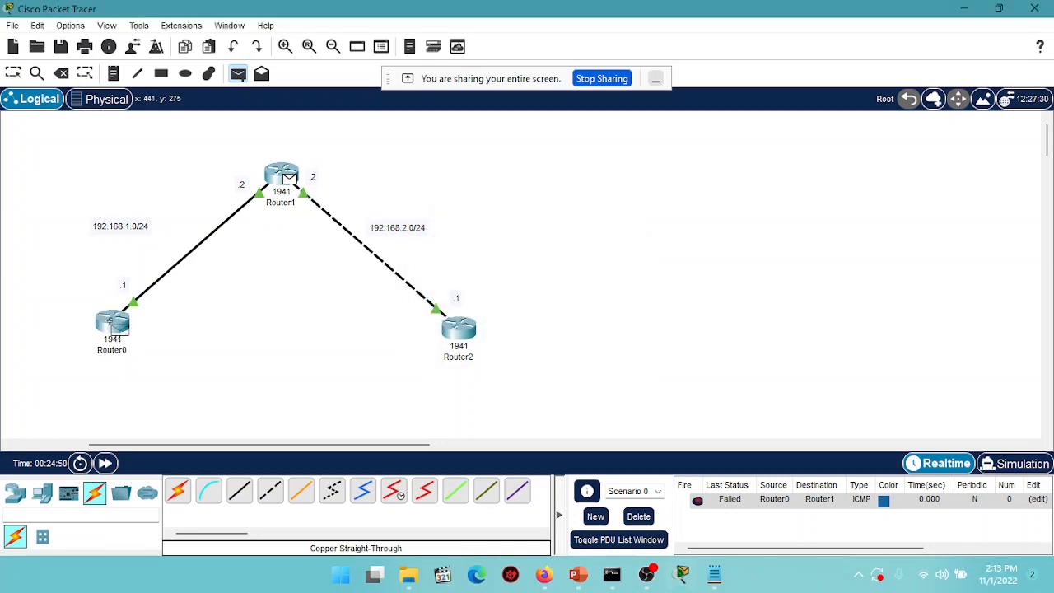
{"action": "left_click", "coordinate": [116, 329]}
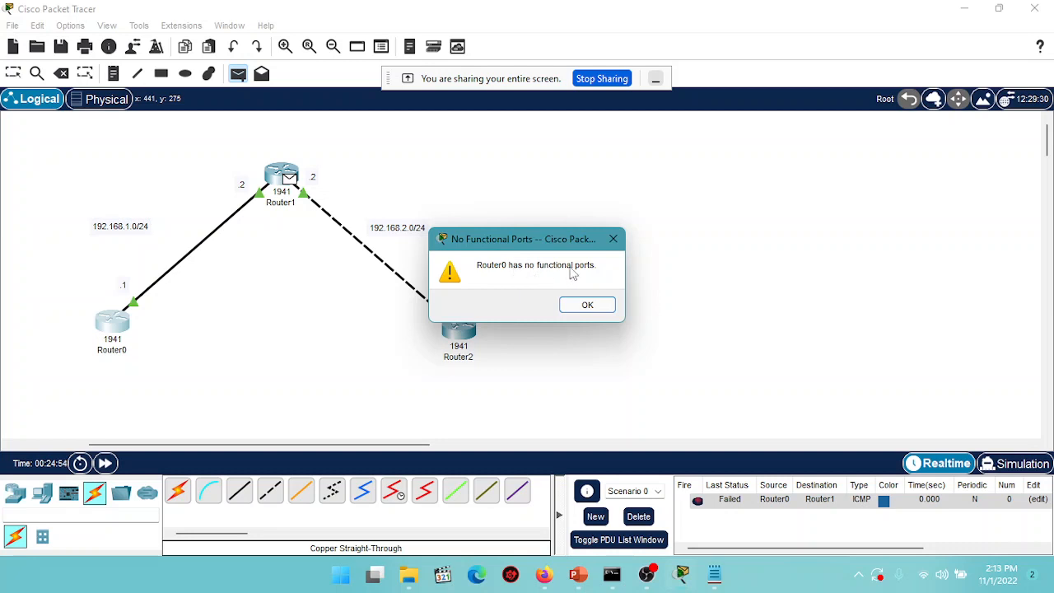
{"action": "left_click", "coordinate": [587, 305]}
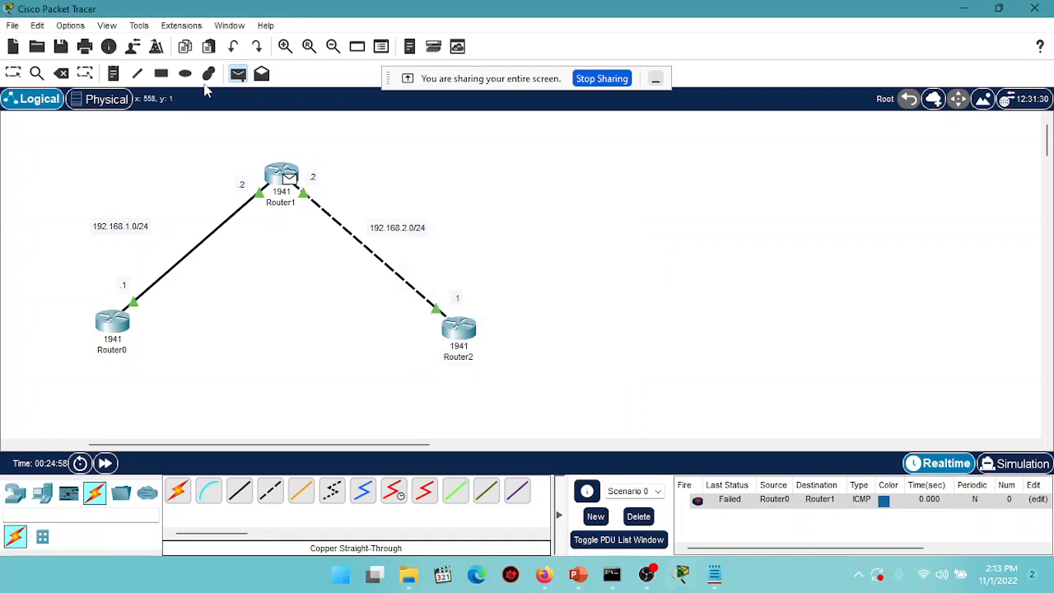
Step: Check Router0's port summary and examine the IP address command entered for its g0/0 interface in the CLI
{"action": "left_click", "coordinate": [60, 73]}
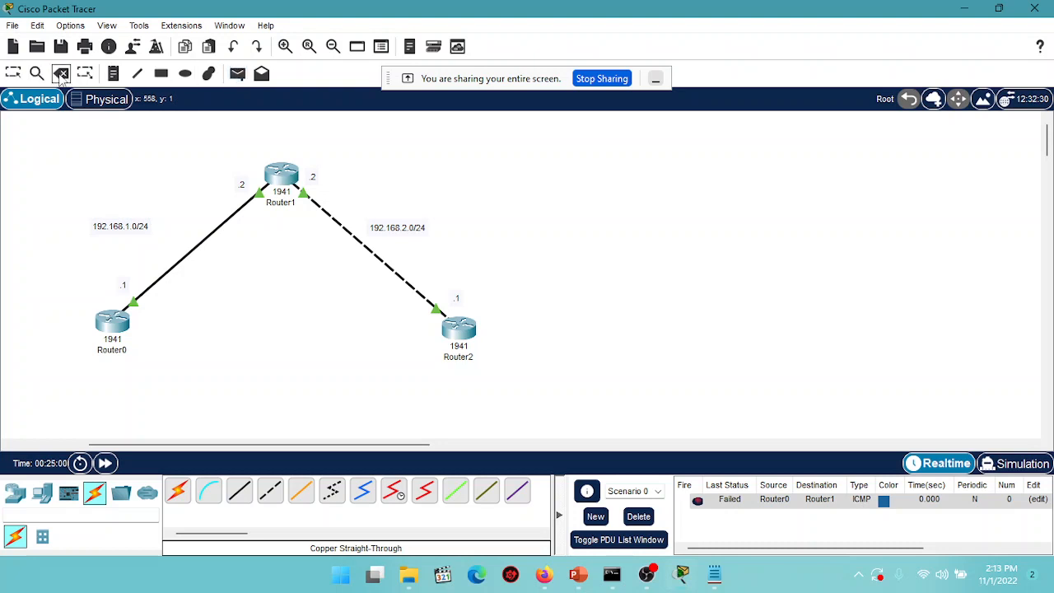
{"action": "left_click", "coordinate": [12, 73]}
{"action": "mouse_move", "coordinate": [119, 325]}
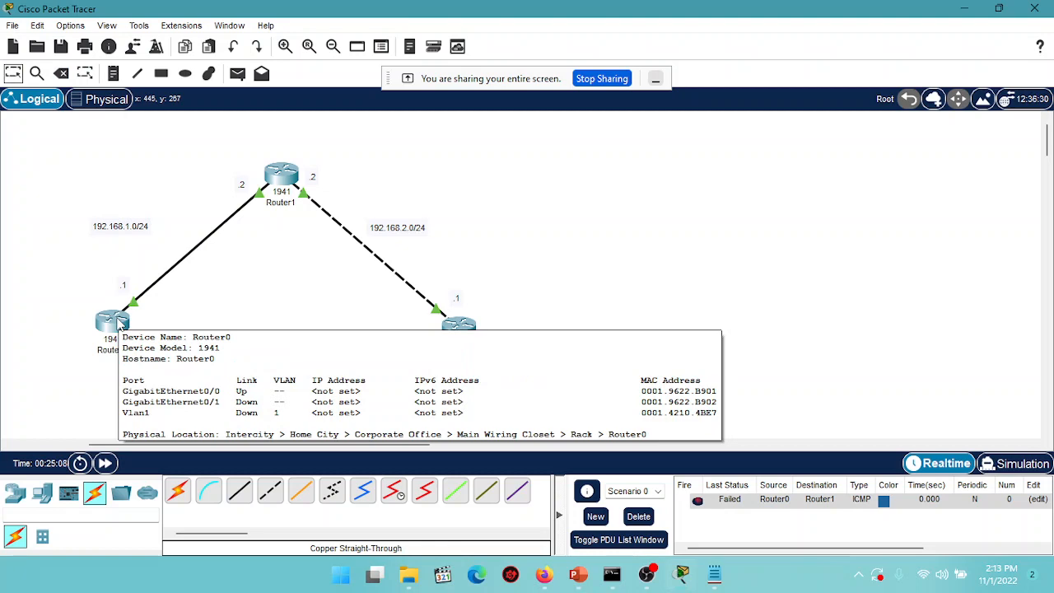
{"action": "left_click", "coordinate": [119, 325]}
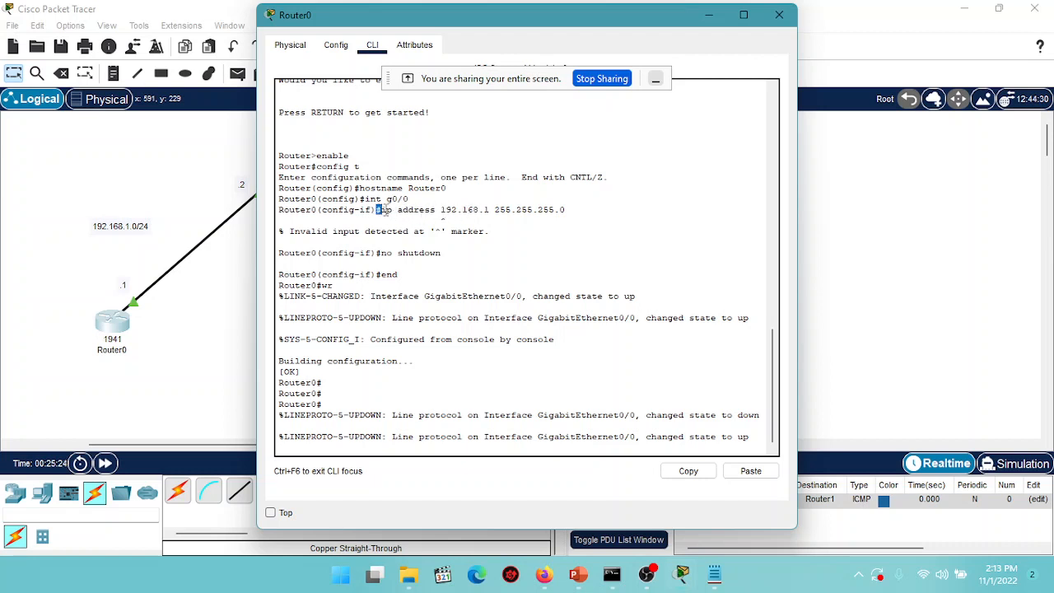
{"action": "left_click_drag", "start_coordinate": [382, 210], "coordinate": [582, 210]}
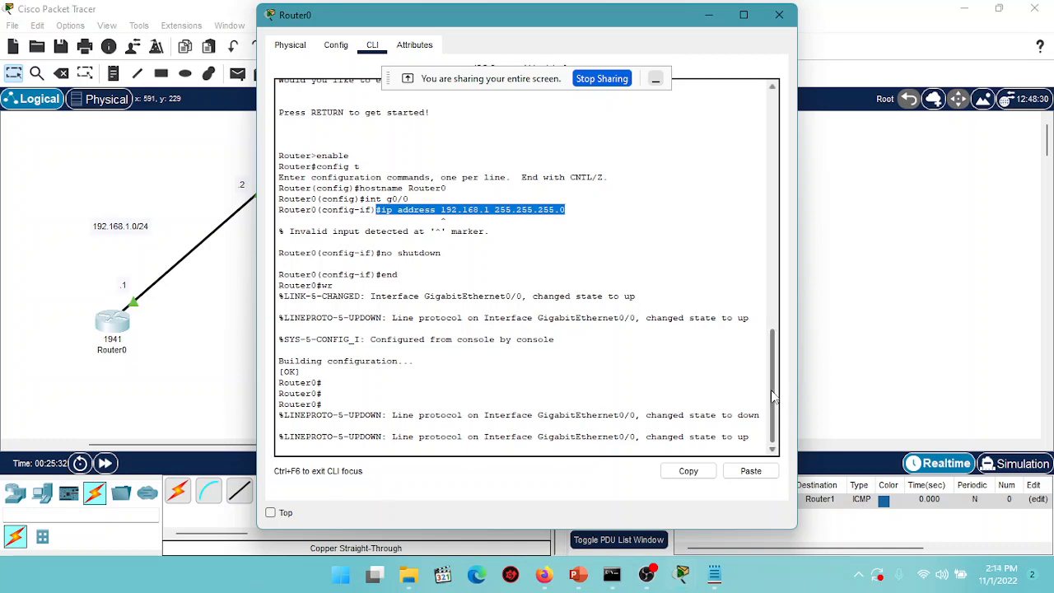
Step: Assign IP address 192.168.1.1 with mask 255.255.255.0 to interface g0/0 in Router0's CLI and close the router window
{"action": "left_click", "coordinate": [613, 434]}
{"action": "key", "text": "Return"}
{"action": "key", "text": "Return"}
{"action": "key", "text": "Return"}
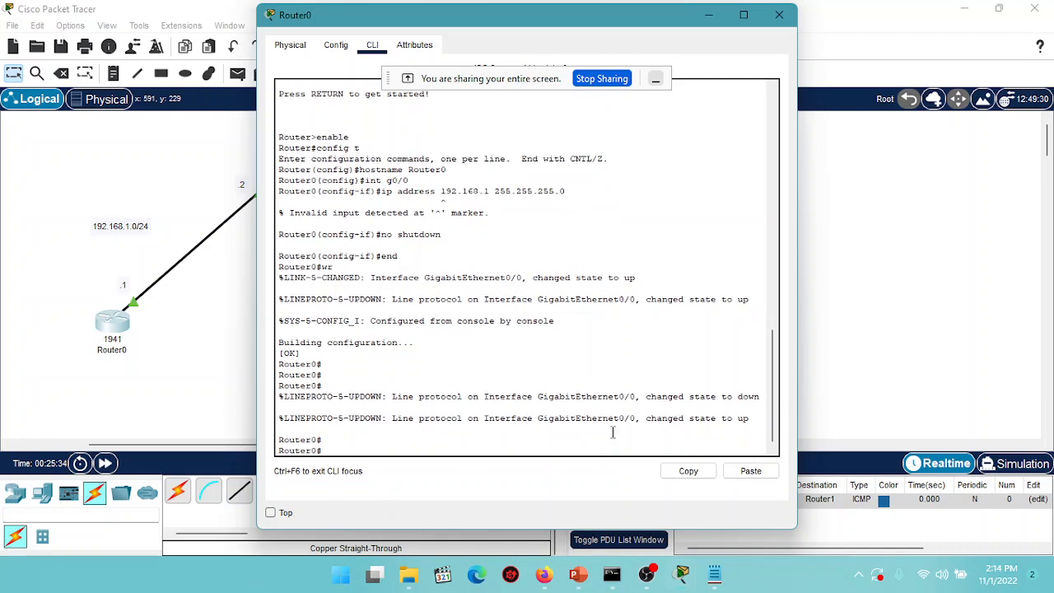
{"action": "type", "text": "conf t"}
{"action": "key", "text": "Return"}
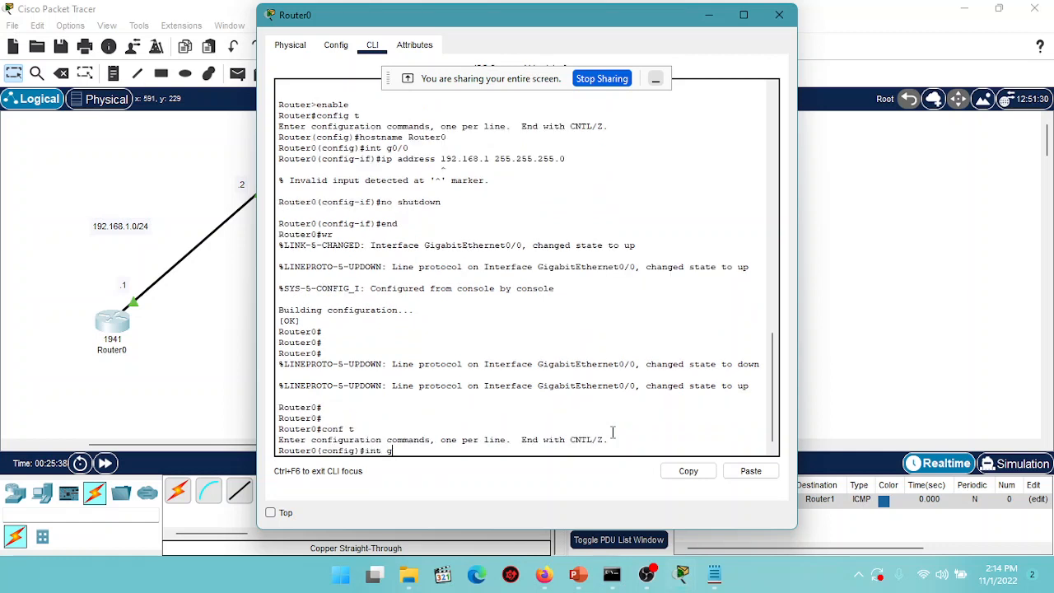
{"action": "key", "text": "Return"}
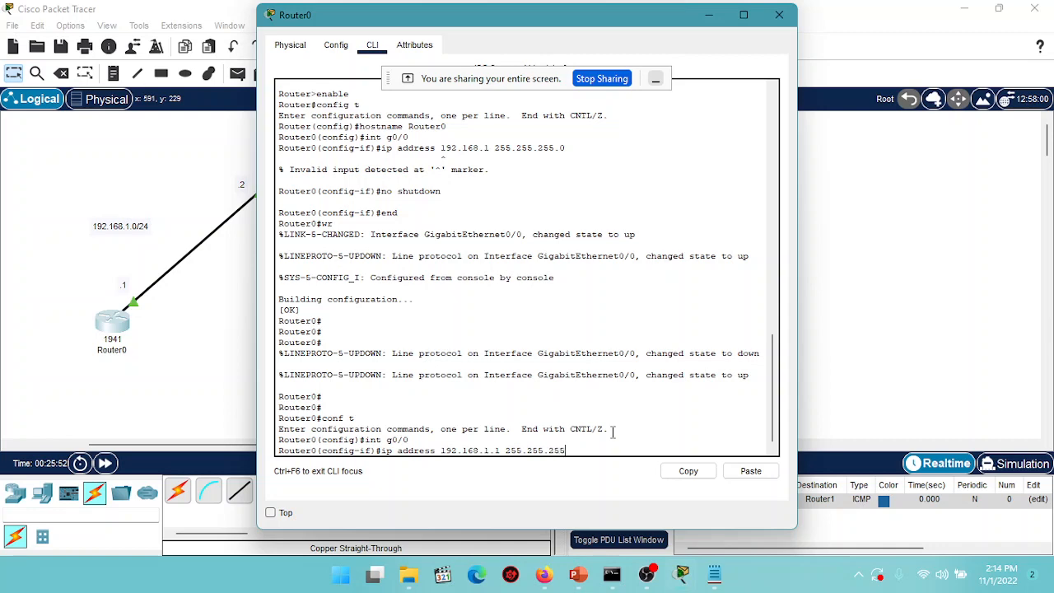
{"action": "key", "text": "Return"}
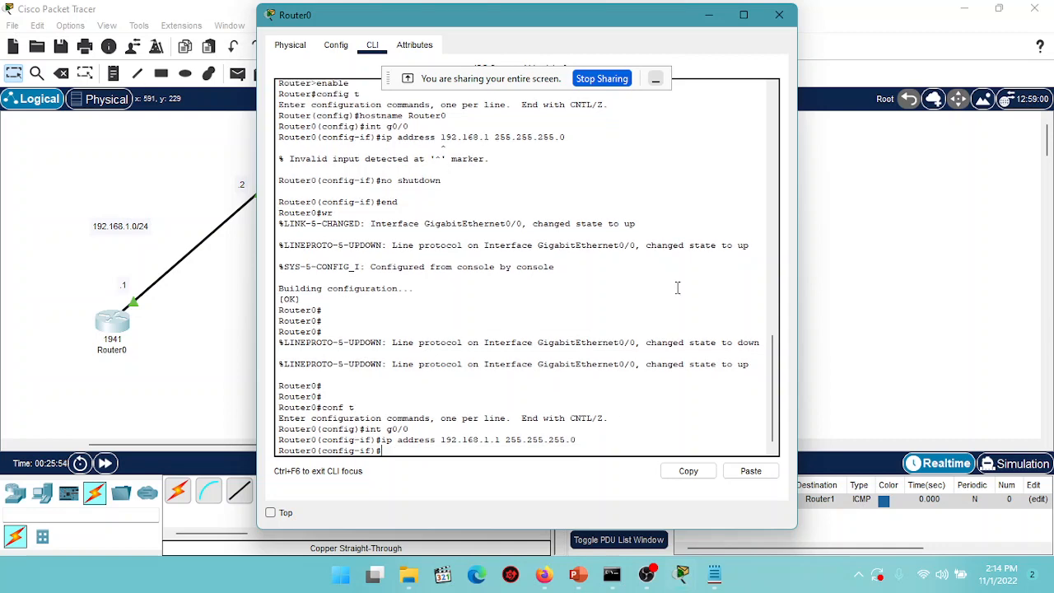
{"action": "left_click", "coordinate": [780, 15]}
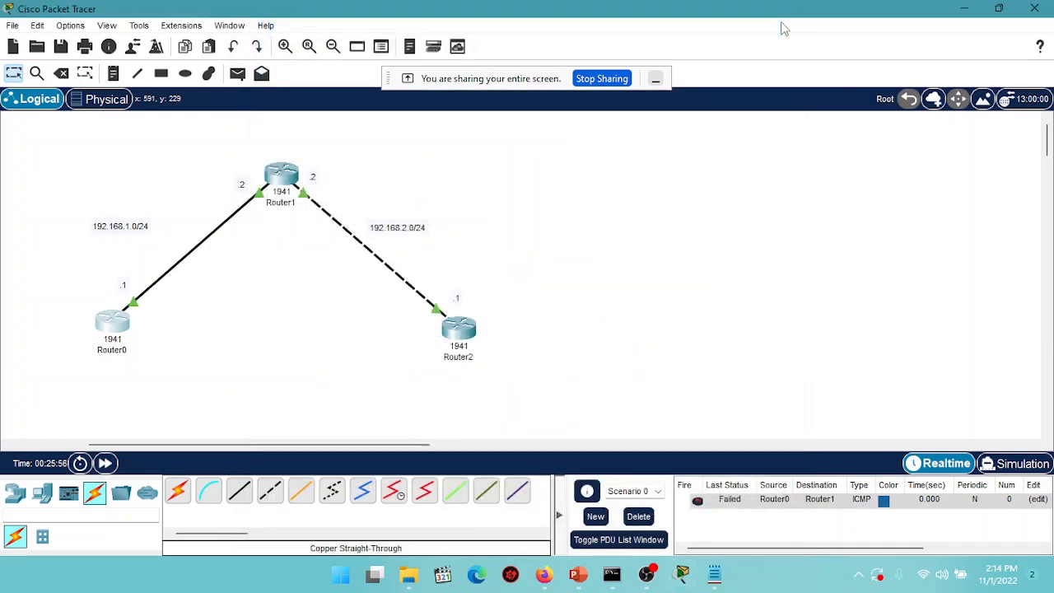
Step: Clear Scenario 0's PDU list and test the Router0–Router1 link with a simple PDU in each direction, starting from Router0
{"action": "left_click", "coordinate": [639, 518]}
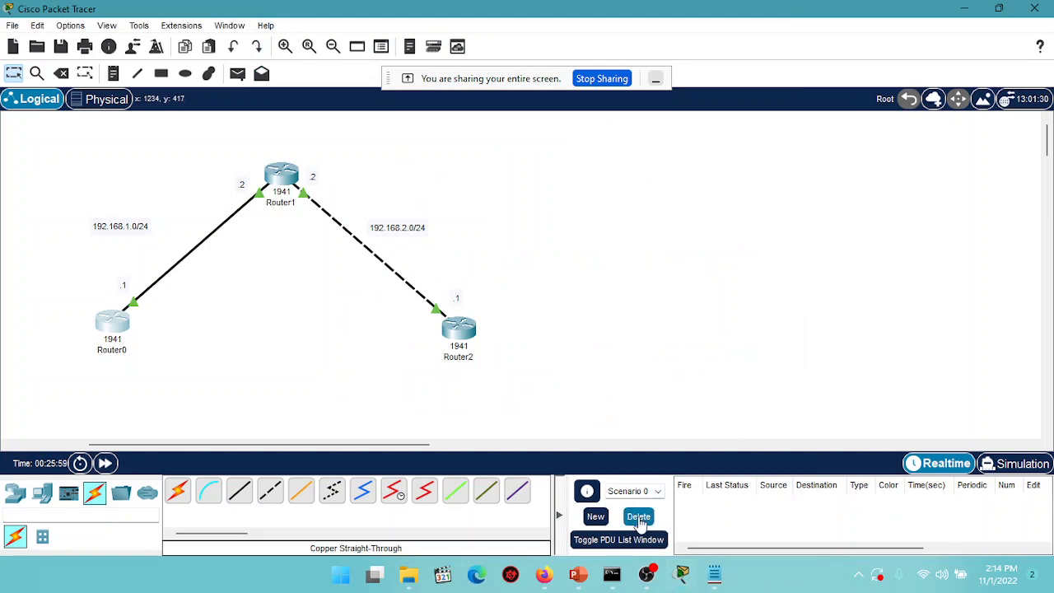
{"action": "left_click", "coordinate": [237, 76]}
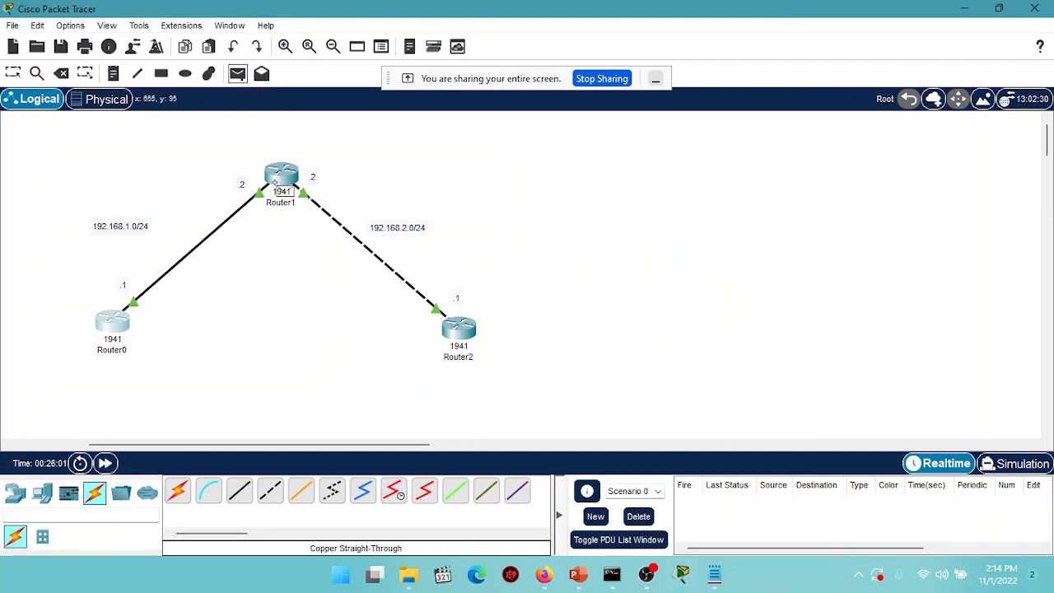
{"action": "left_click", "coordinate": [113, 323]}
{"action": "left_click", "coordinate": [284, 180]}
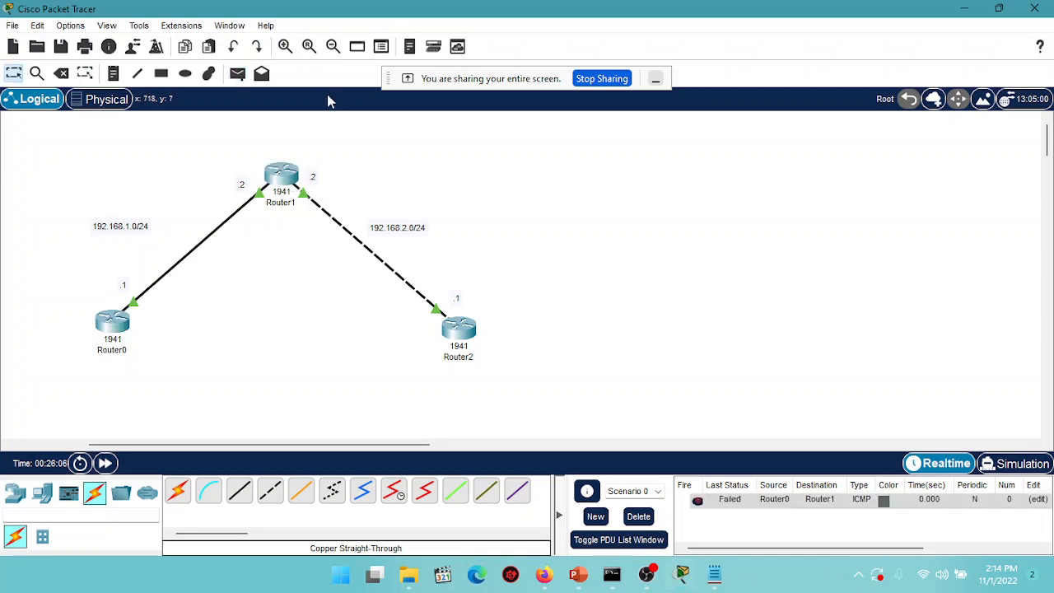
{"action": "left_click", "coordinate": [237, 74]}
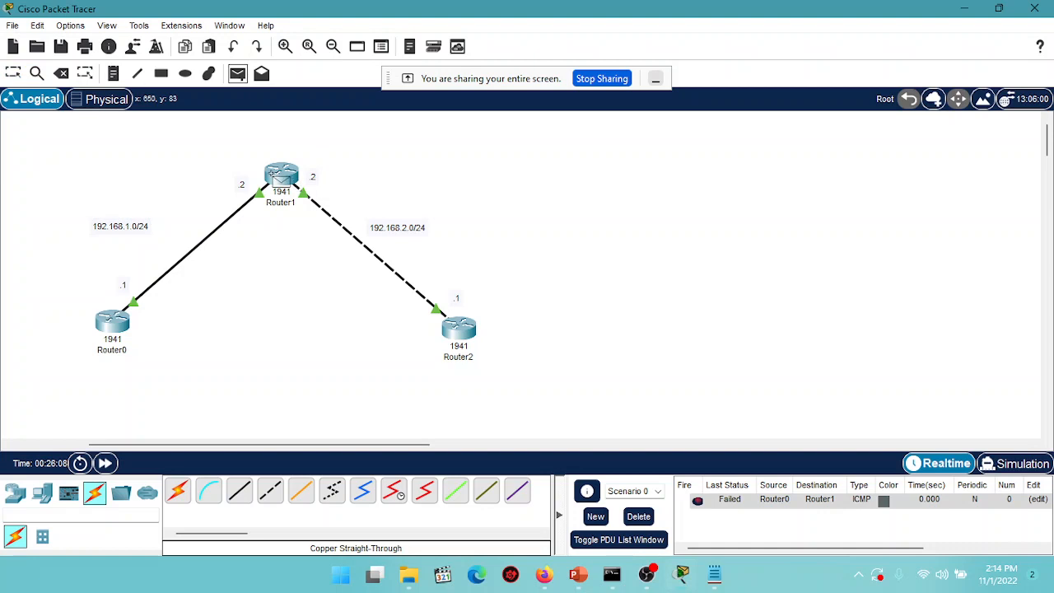
{"action": "left_click", "coordinate": [284, 178]}
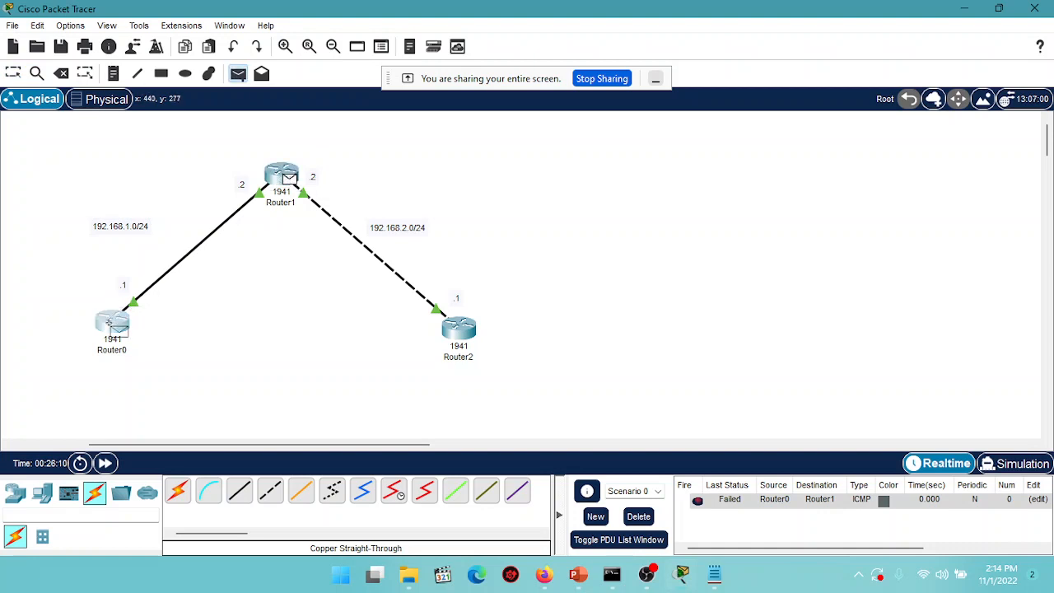
{"action": "left_click", "coordinate": [114, 326]}
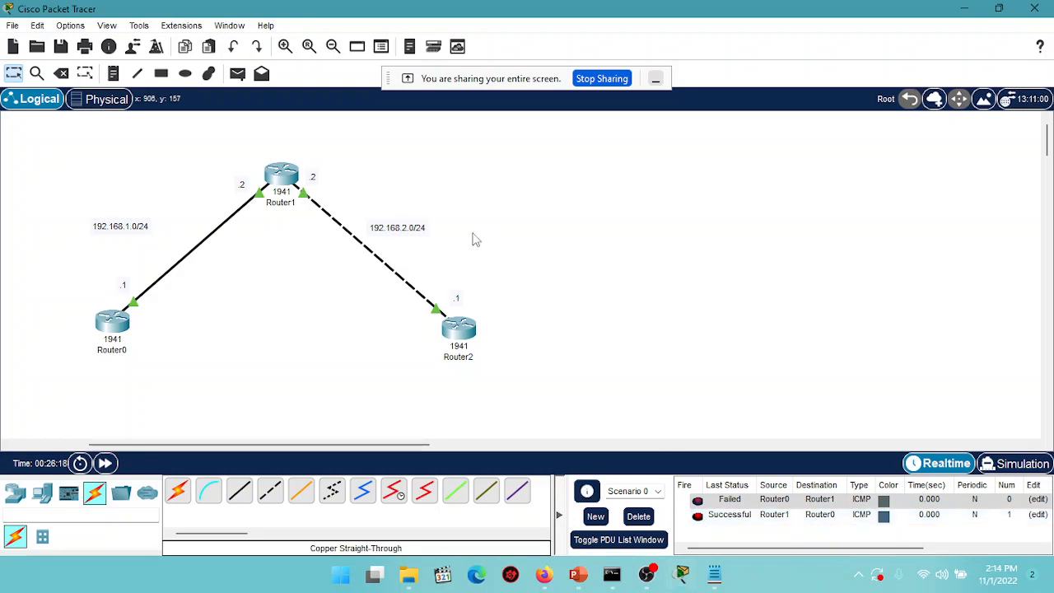
Step: Replace the cable between Router1 and Router2 with a copper straight-through cable, using GigabitEthernet0/1 on Router1
{"action": "left_click", "coordinate": [61, 74]}
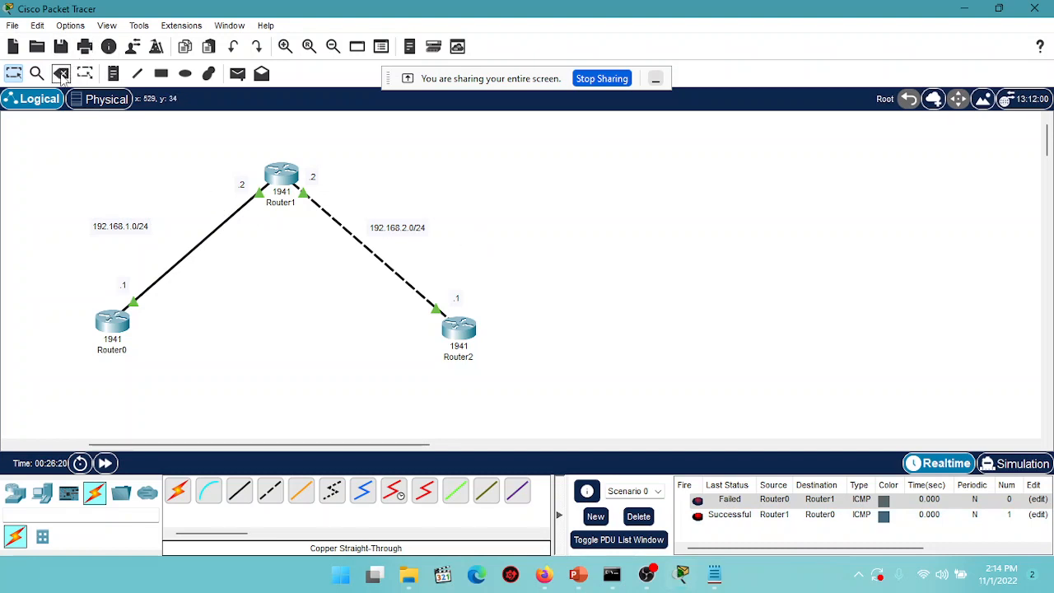
{"action": "left_click", "coordinate": [349, 229]}
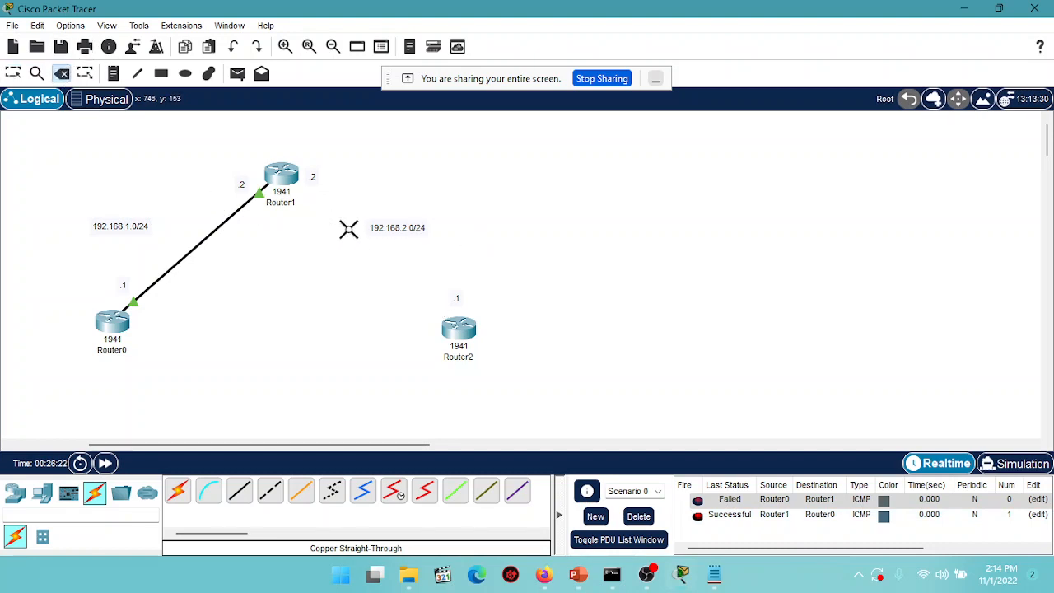
{"action": "left_click", "coordinate": [241, 492]}
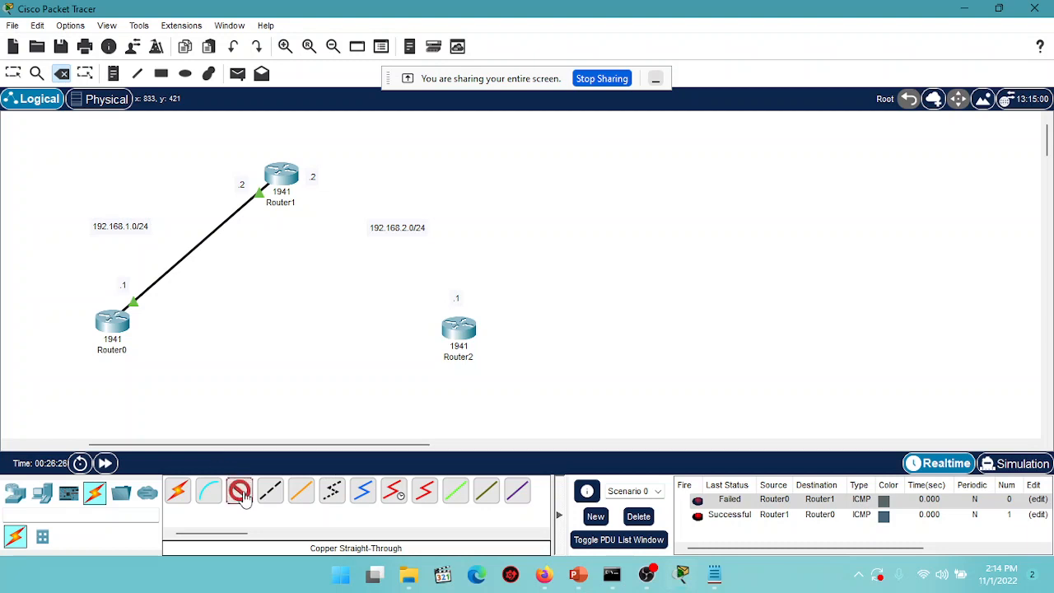
{"action": "left_click", "coordinate": [289, 181]}
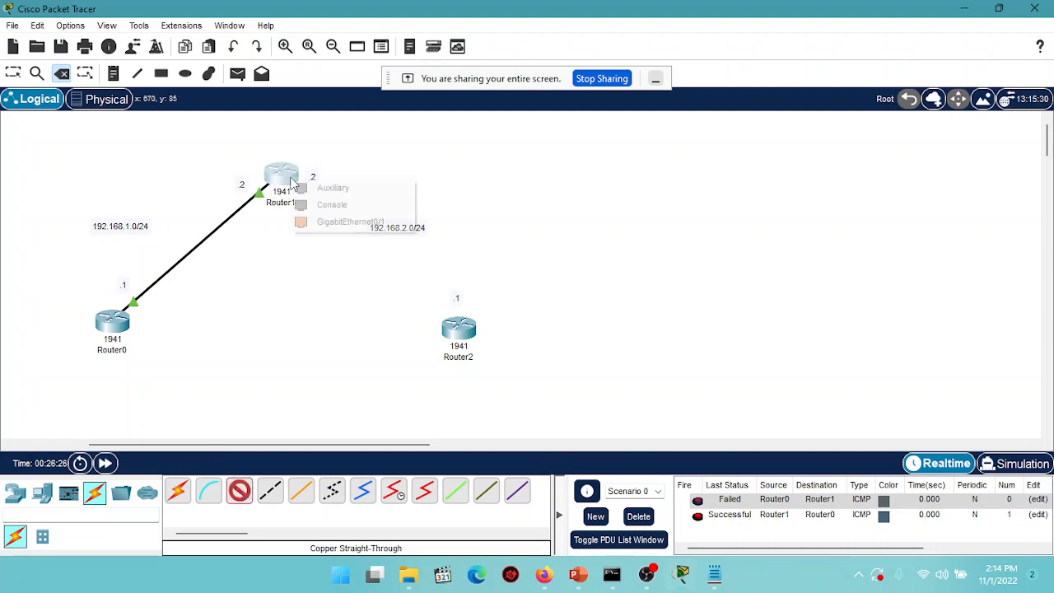
{"action": "left_click", "coordinate": [340, 222]}
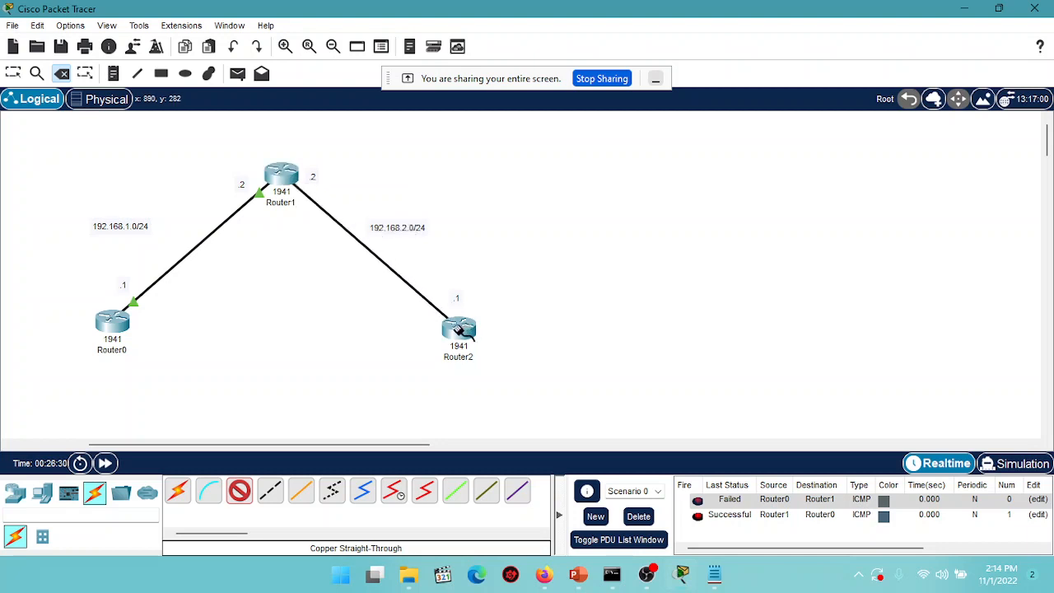
{"action": "left_click", "coordinate": [461, 330]}
{"action": "left_click", "coordinate": [520, 375]}
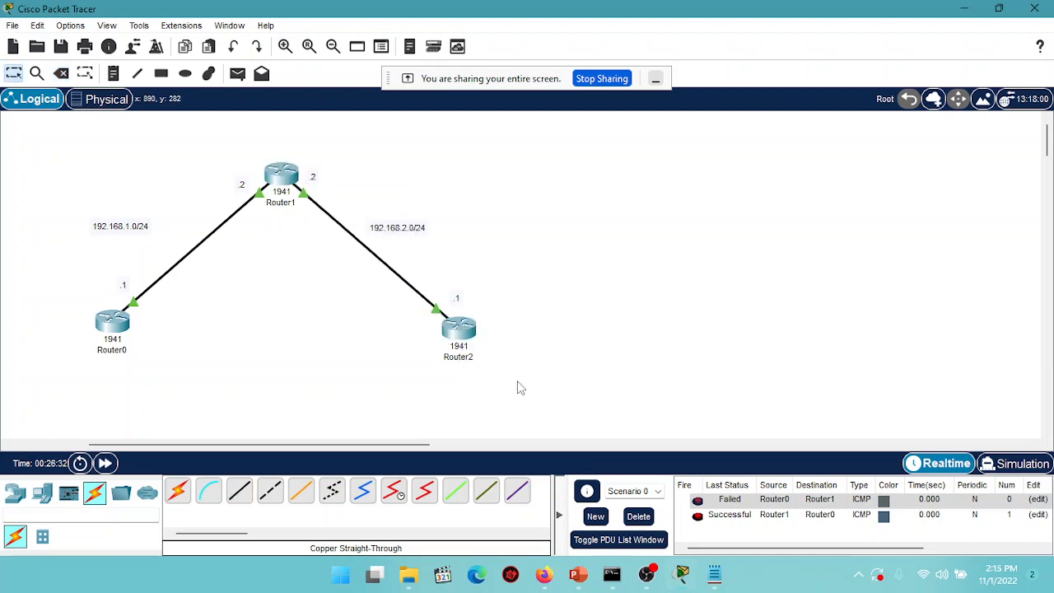
Step: Clear Scenario 0's PDU list and send a simple PDU from Router0 to Router1
{"action": "left_click", "coordinate": [640, 519]}
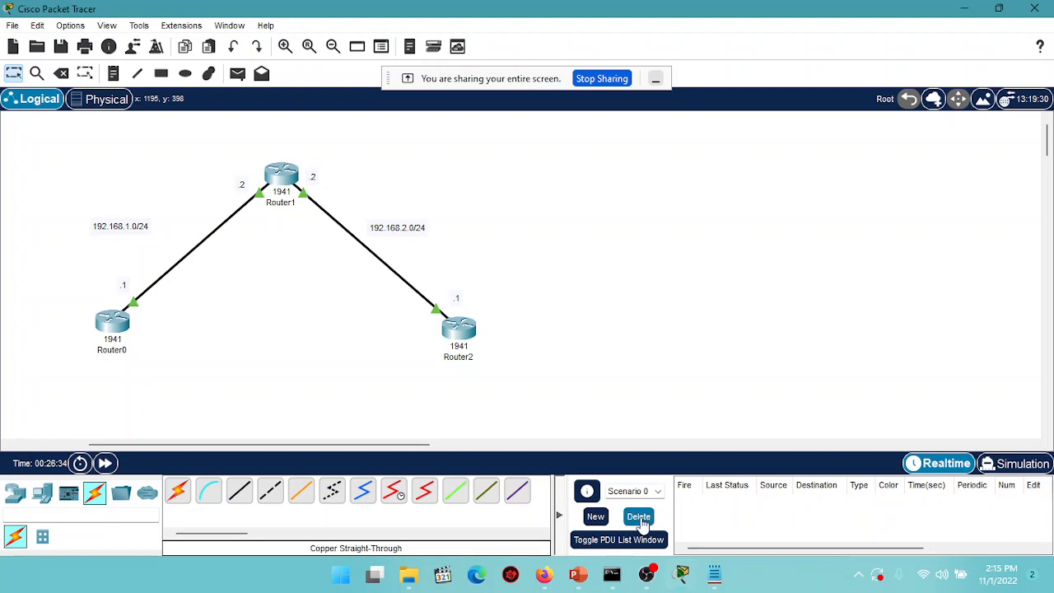
{"action": "left_click", "coordinate": [237, 73]}
{"action": "left_click", "coordinate": [113, 322]}
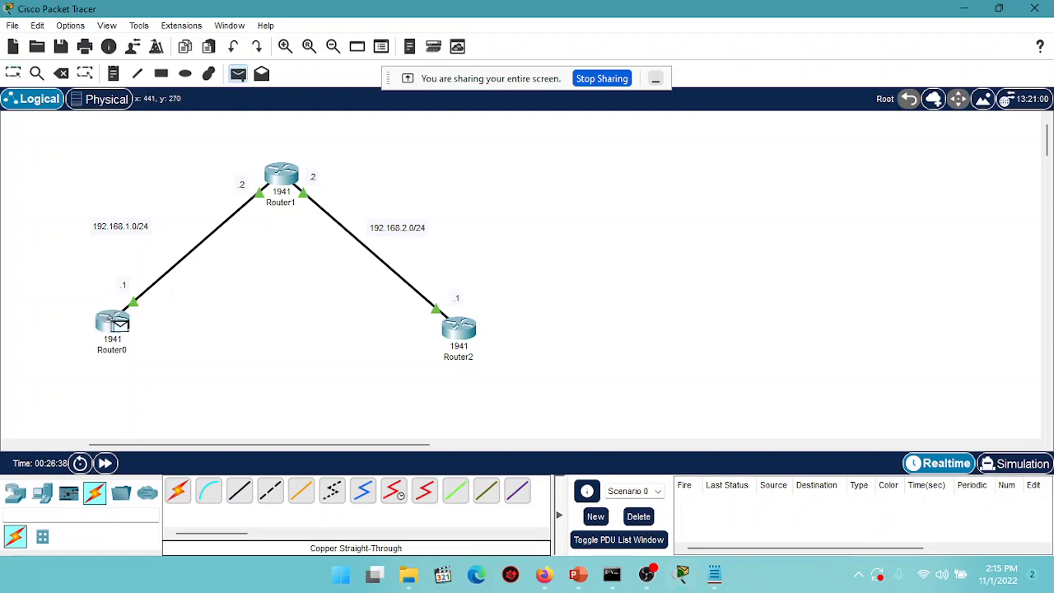
{"action": "left_click", "coordinate": [282, 175]}
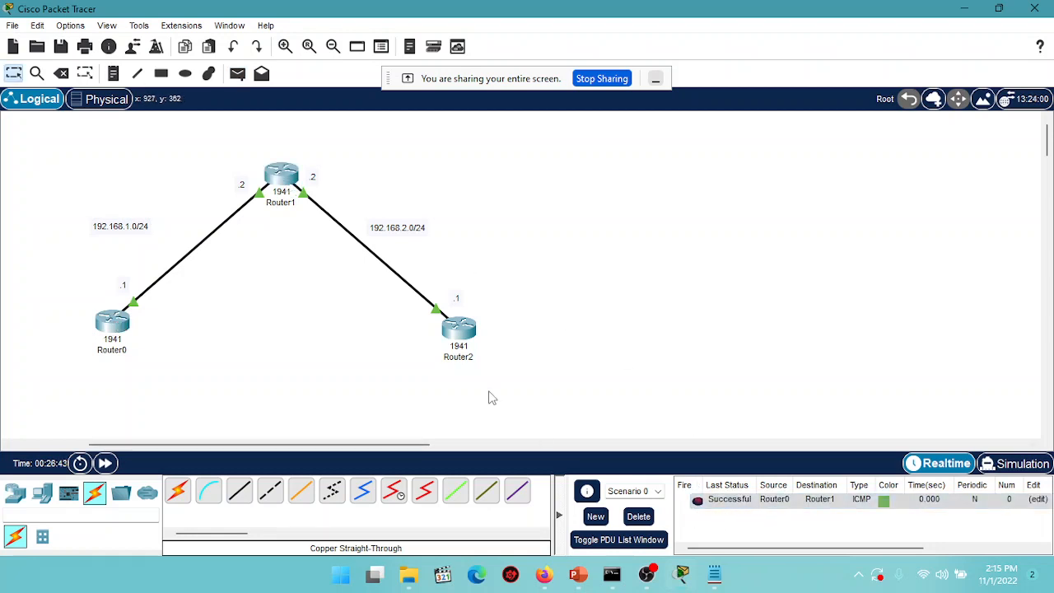
Step: Test the new cable with a simple PDU from Router1 to Router2 and another from Router2 to Router1
{"action": "left_click", "coordinate": [238, 74]}
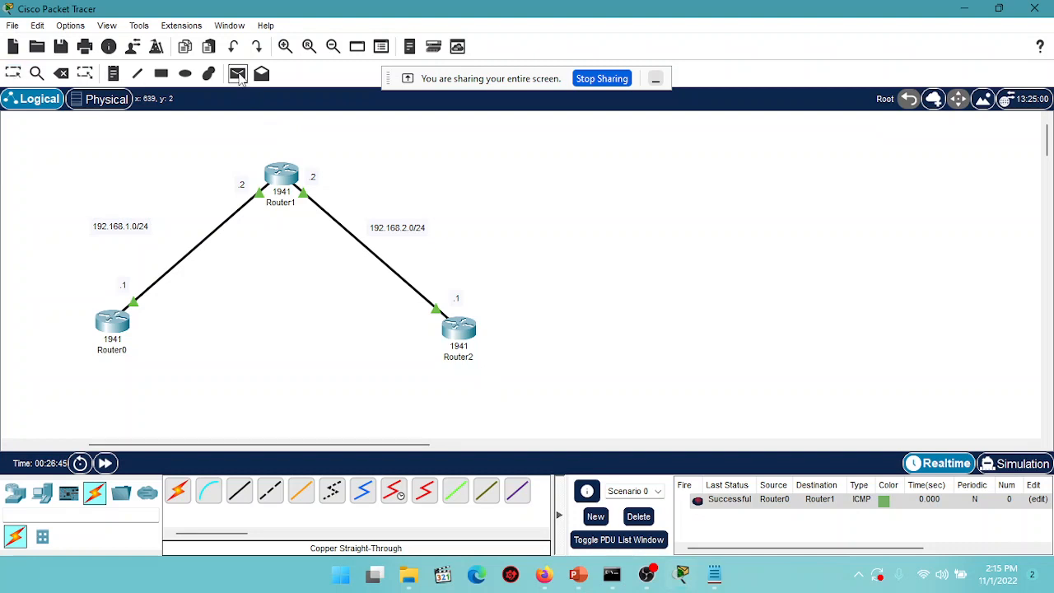
{"action": "left_click", "coordinate": [284, 174]}
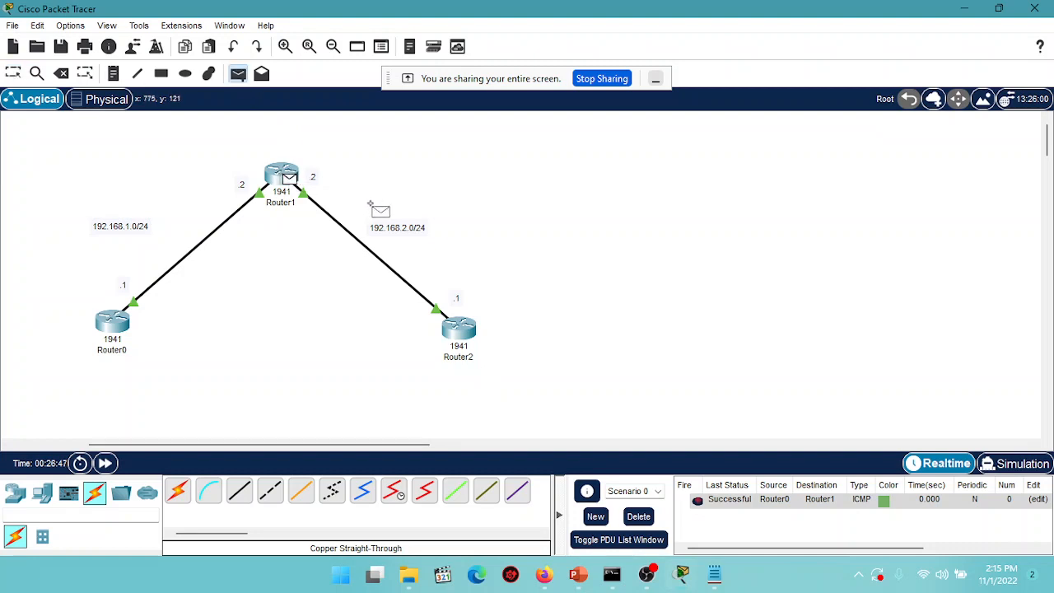
{"action": "left_click", "coordinate": [468, 331]}
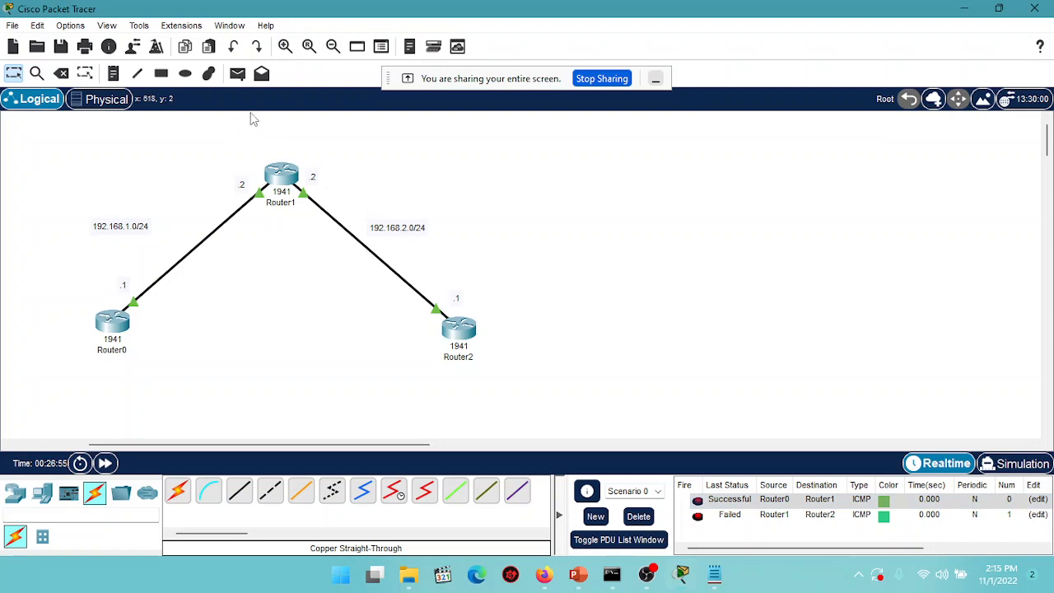
{"action": "left_click", "coordinate": [237, 74]}
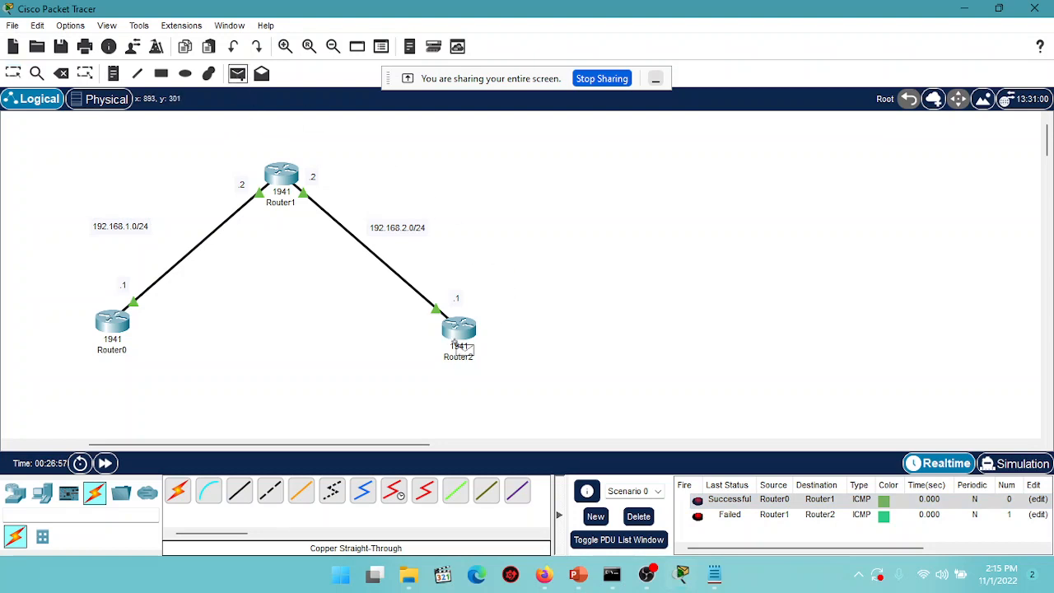
{"action": "left_click", "coordinate": [462, 331]}
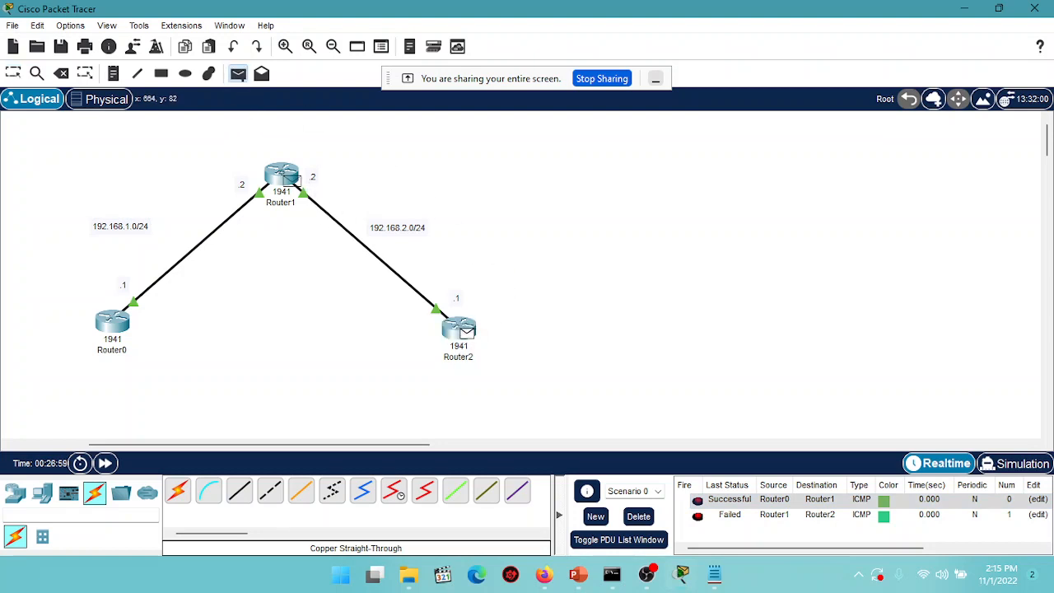
{"action": "left_click", "coordinate": [284, 177]}
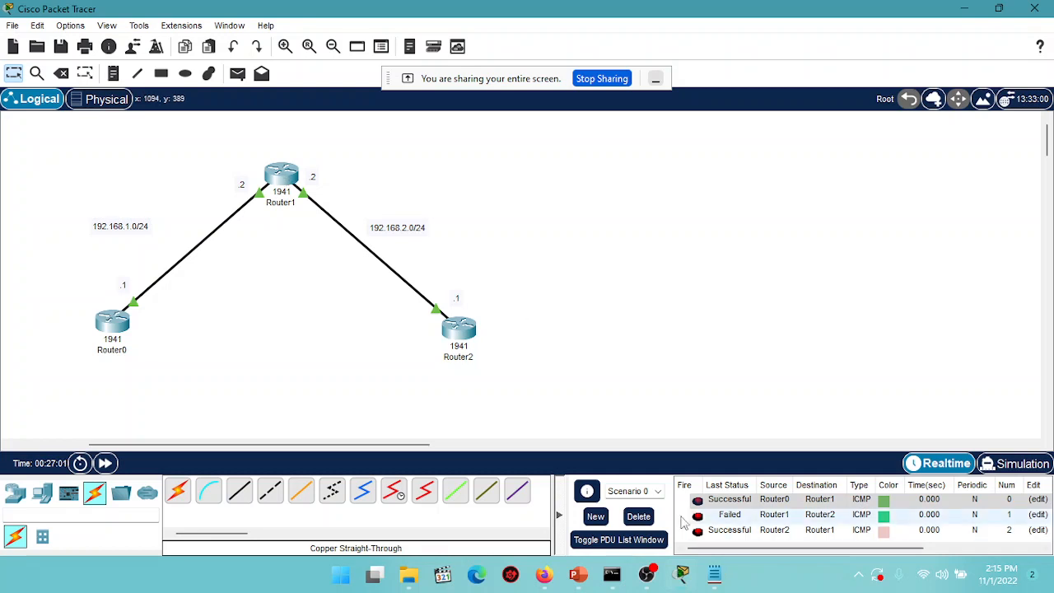
Step: Clear Scenario 0's PDU list and retest the Router1–Router2 link with a simple PDU from Router1 to Router2
{"action": "left_click", "coordinate": [638, 517]}
{"action": "left_click", "coordinate": [237, 73]}
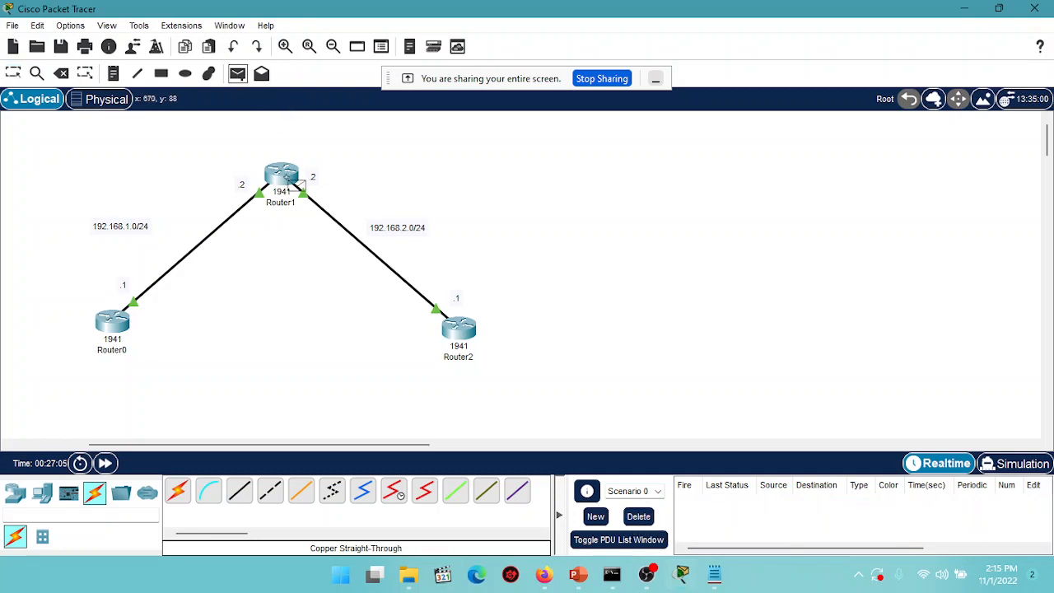
{"action": "left_click", "coordinate": [284, 175]}
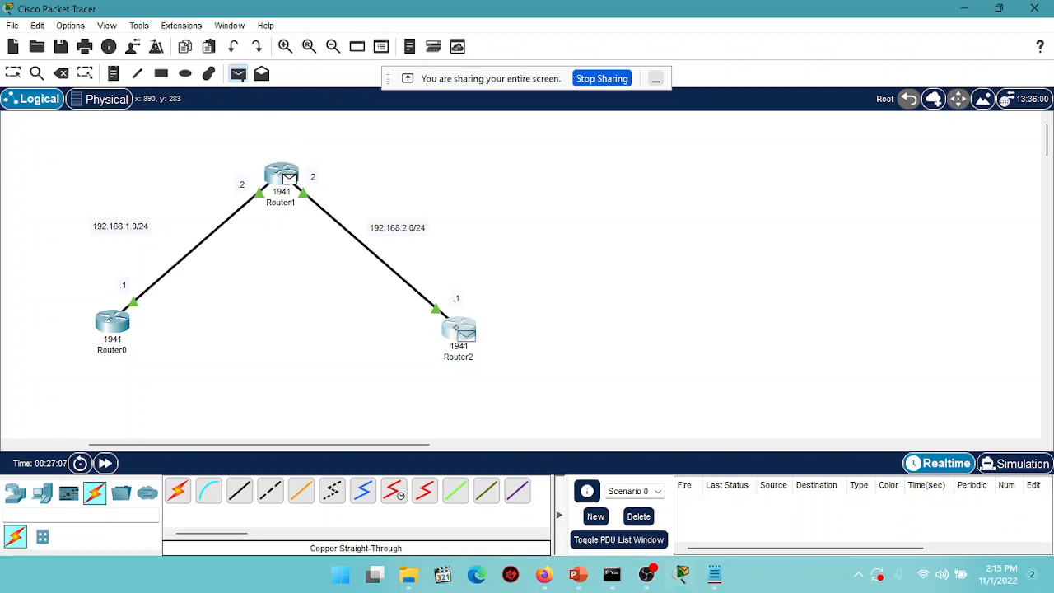
{"action": "left_click", "coordinate": [458, 327]}
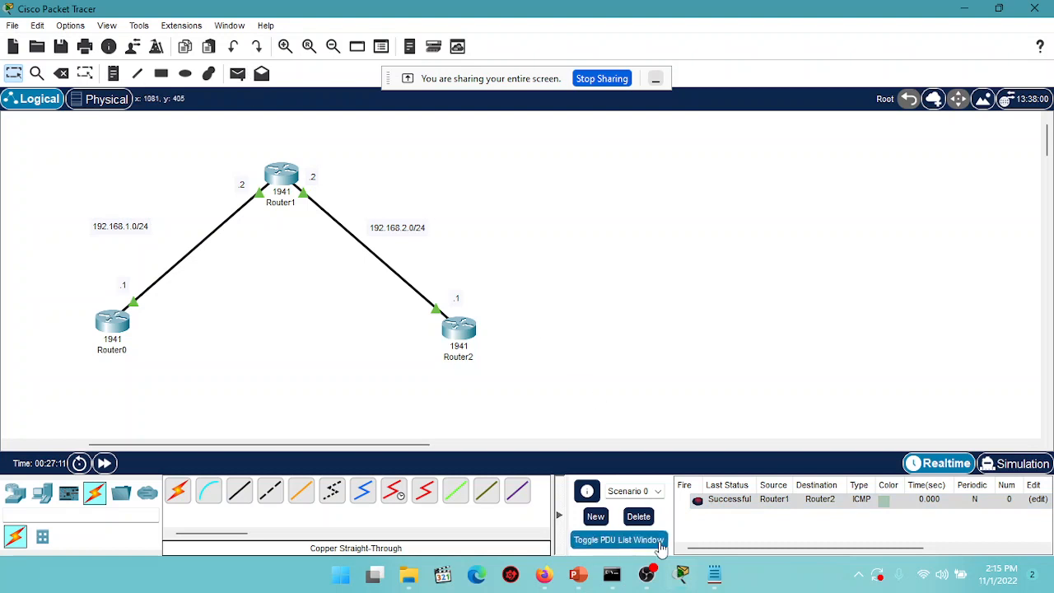
Step: Clear Scenario 0's PDU list again and test end-to-end connectivity with two simple PDUs in succession from Router0 to Router2
{"action": "left_click", "coordinate": [638, 517]}
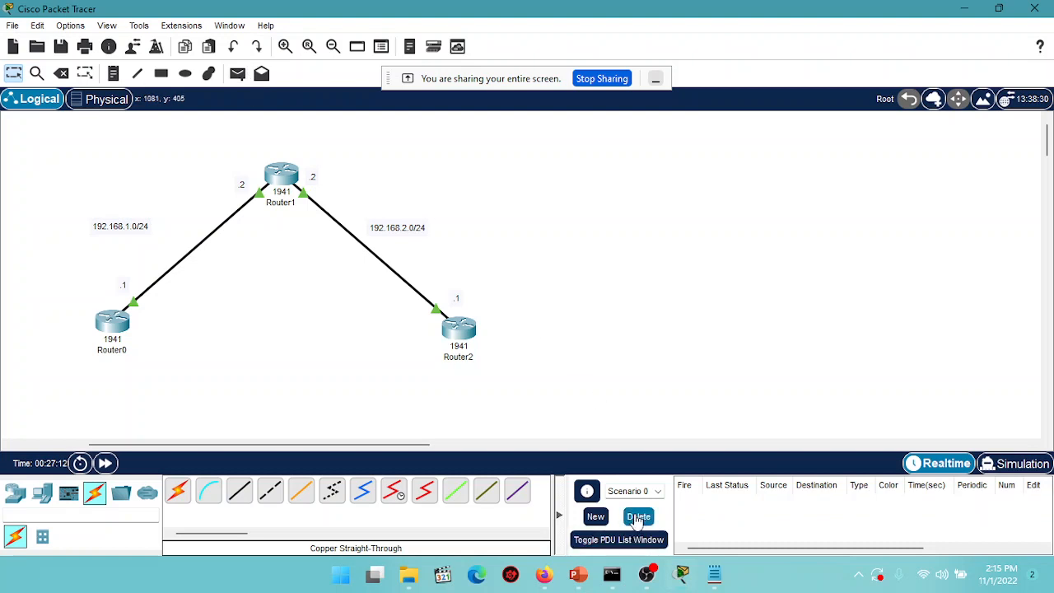
{"action": "left_click", "coordinate": [237, 74]}
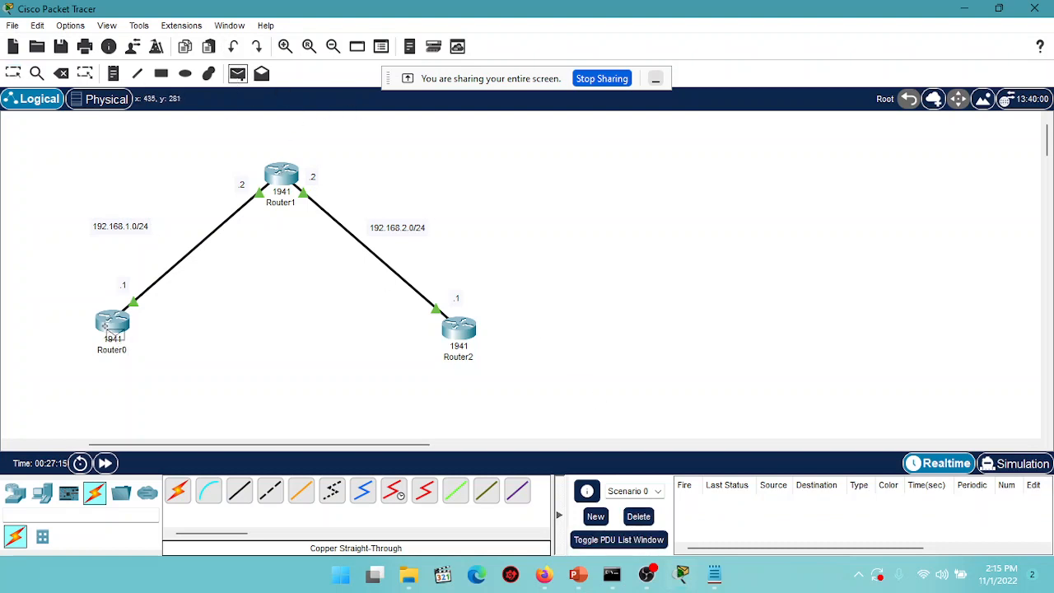
{"action": "left_click", "coordinate": [107, 326]}
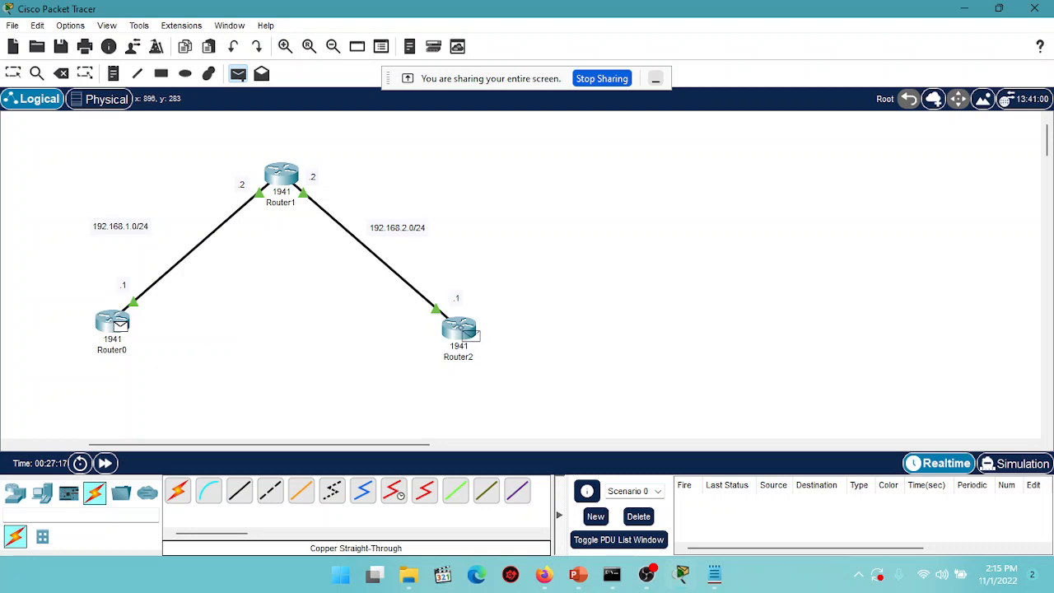
{"action": "left_click", "coordinate": [466, 332]}
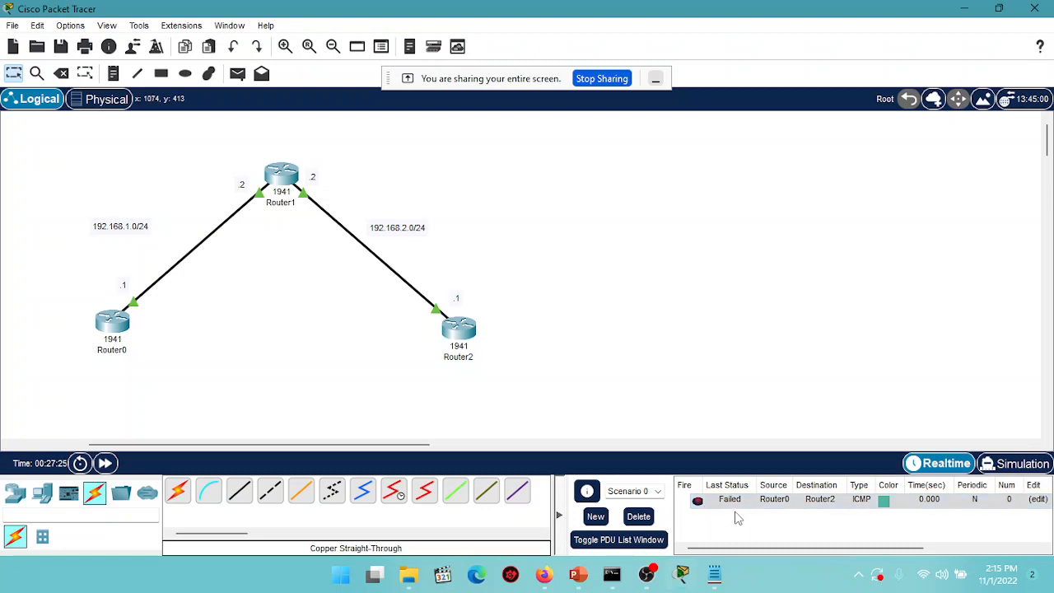
{"action": "left_click", "coordinate": [239, 76]}
{"action": "left_click", "coordinate": [115, 326]}
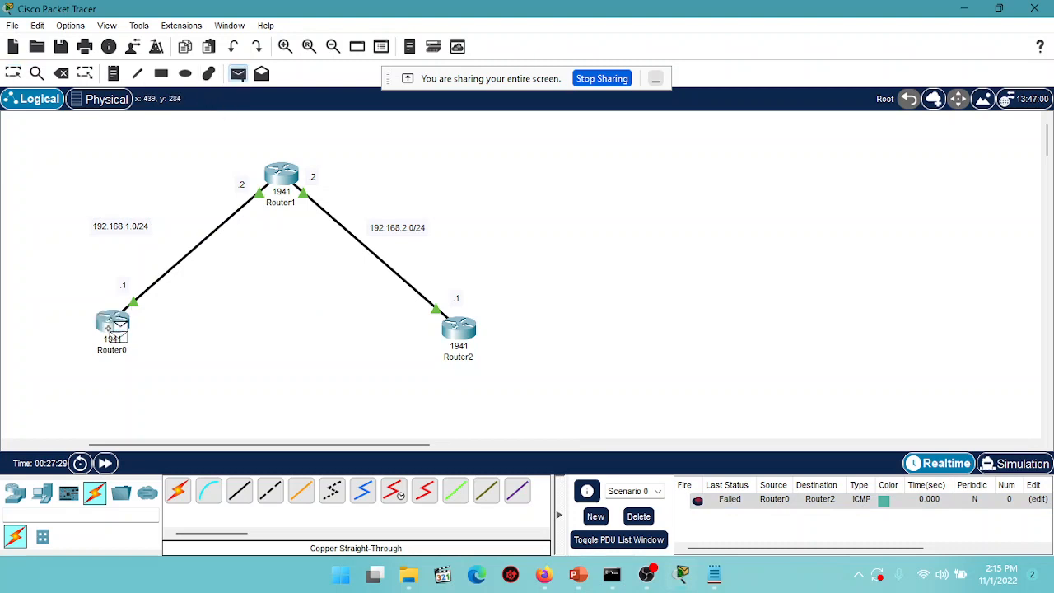
{"action": "left_click", "coordinate": [464, 340]}
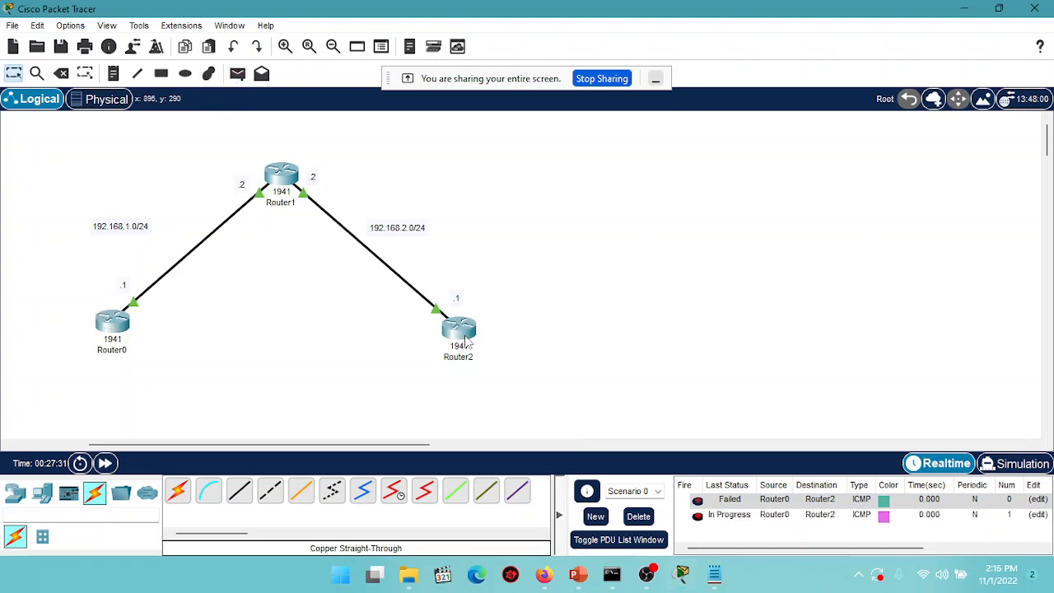